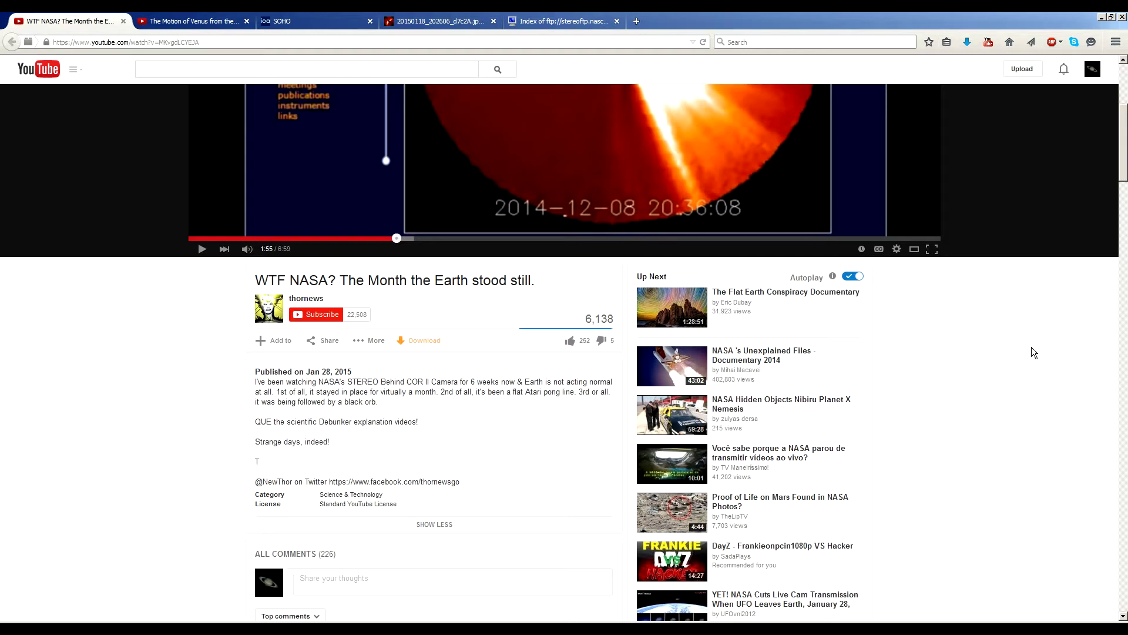
# Play the NASA video to about 3:19, on the STEREO Ahead HI1 image search for 20150101–20150123
pyautogui.scroll(5, 1020, 325)
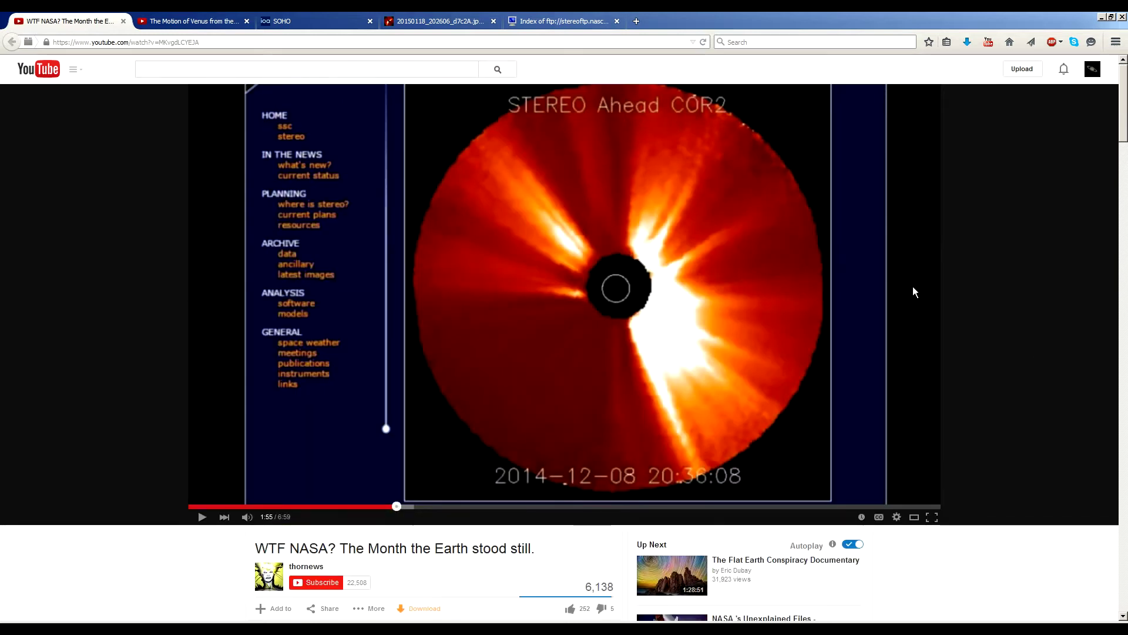
pyautogui.scroll(-3, 957, 397)
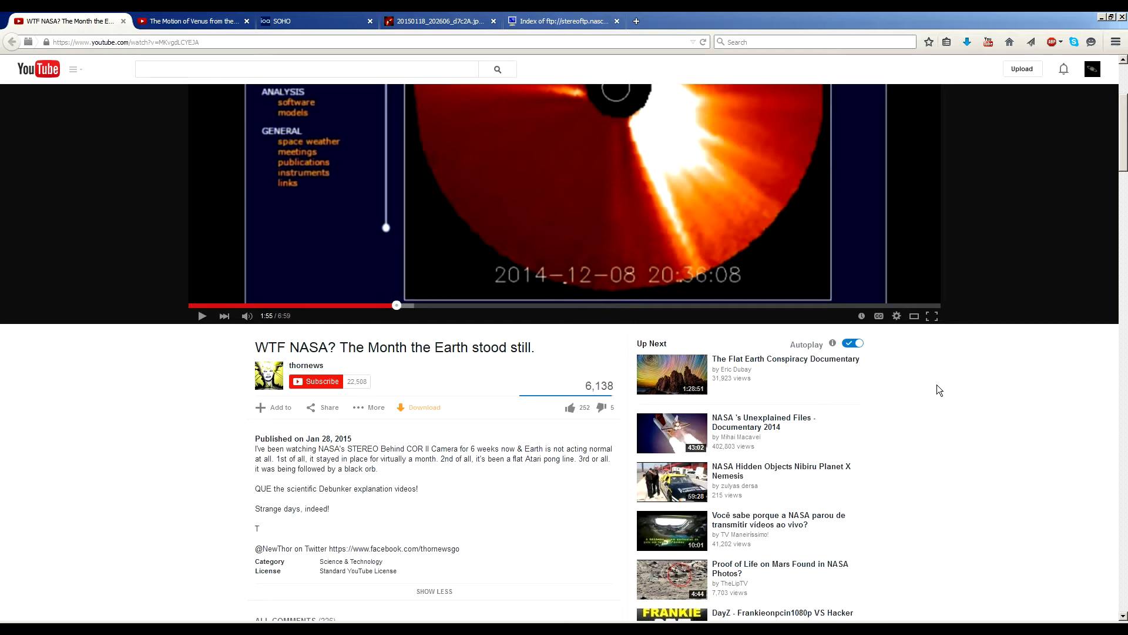
pyautogui.scroll(3, 995, 396)
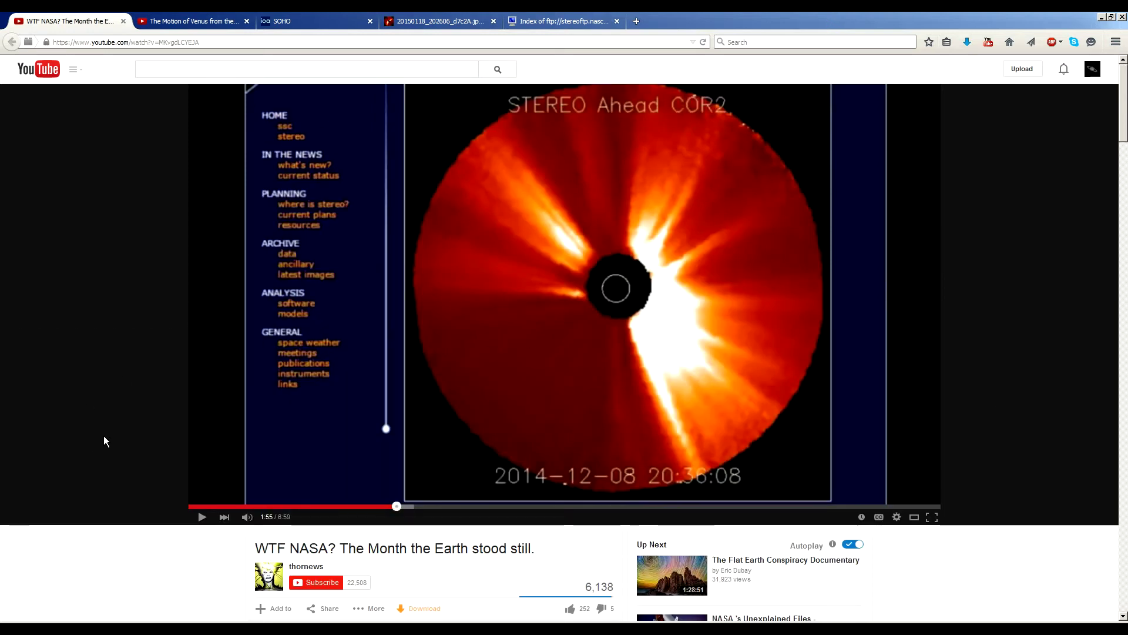
pyautogui.click(201, 516)
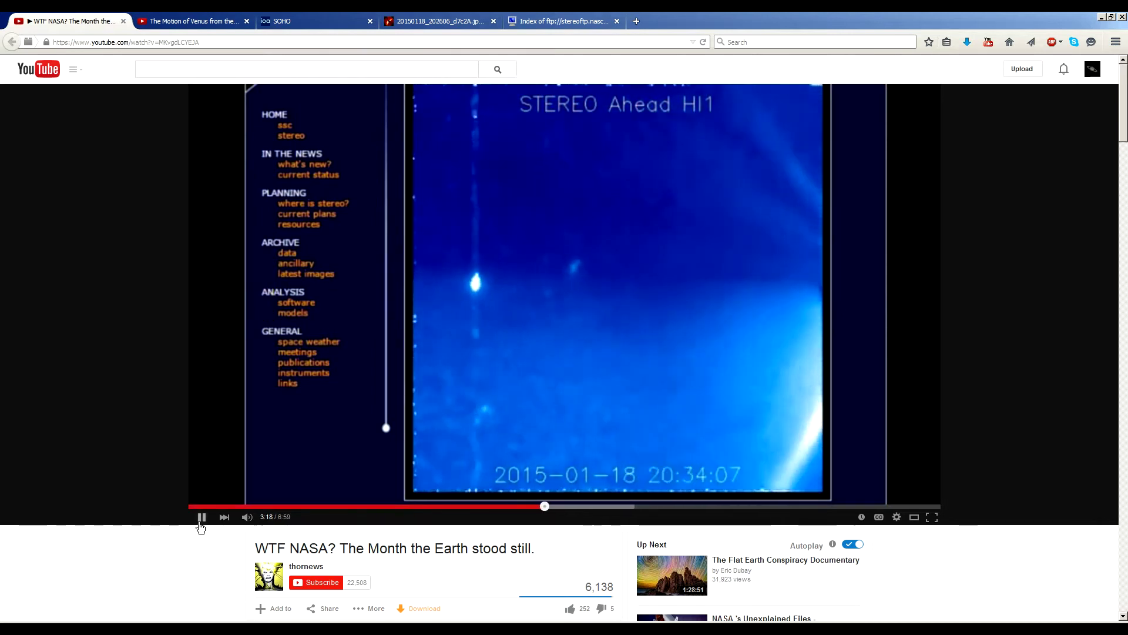
pyautogui.click(200, 523)
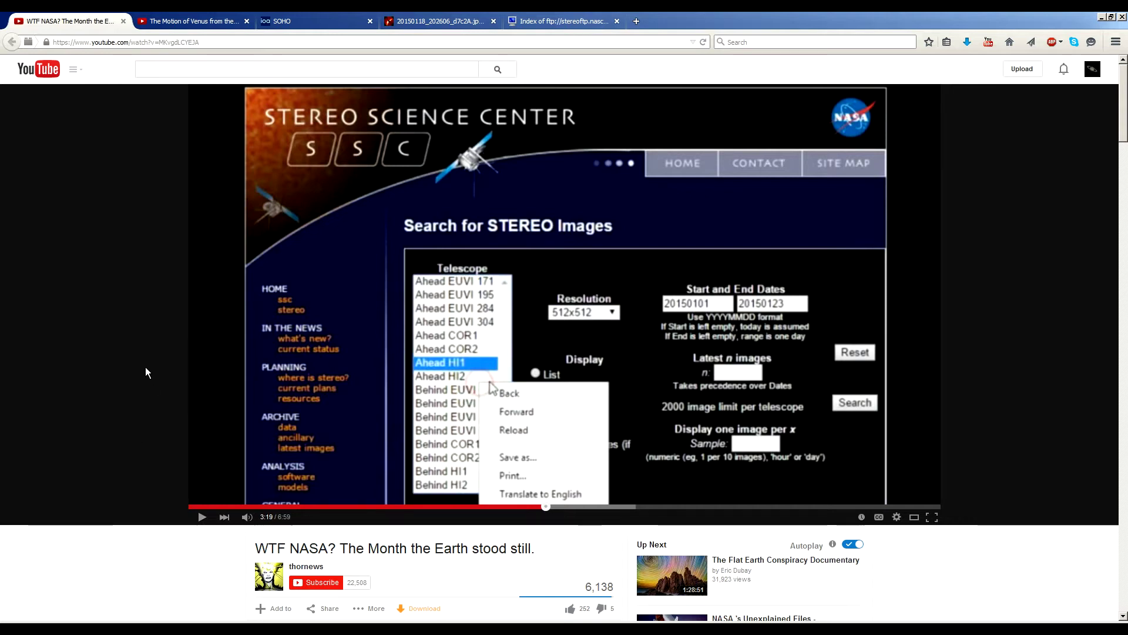
# Switch to 'The Motion of Venus from the STEREO Spacecraft' video, paused at 18:12
pyautogui.click(166, 22)
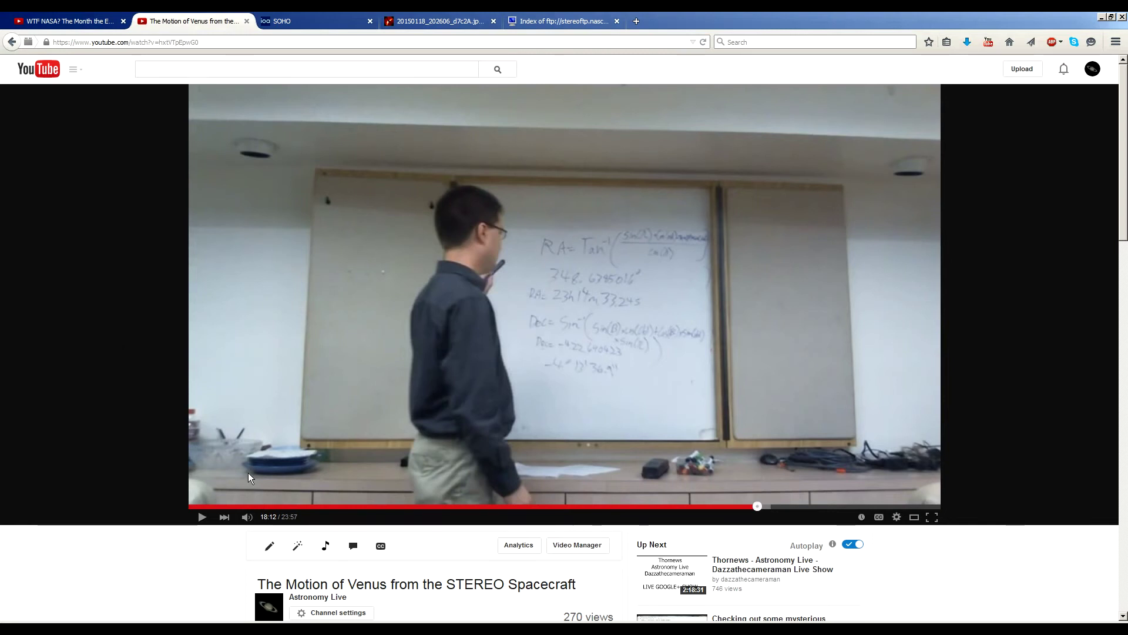
# Check the 2015-01-18 STEREO Ahead COR2 image in the browser, then raise STEREOAandEarthFinal3.xls
pyautogui.click(230, 628)
pyautogui.click(226, 607)
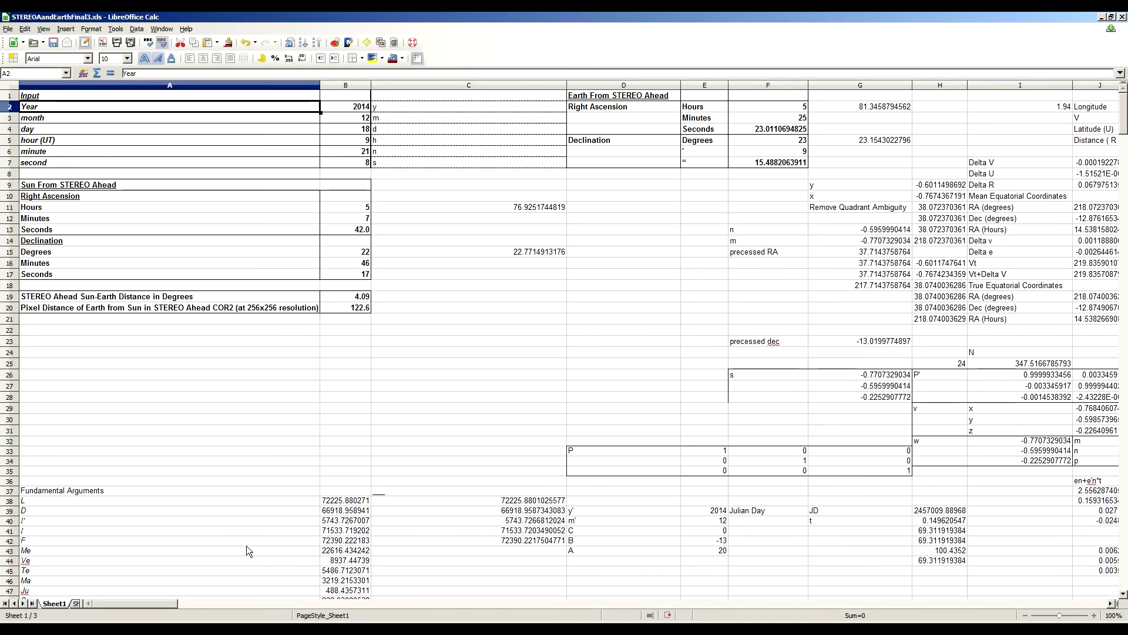
pyautogui.hotkey('alt', 'Tab')
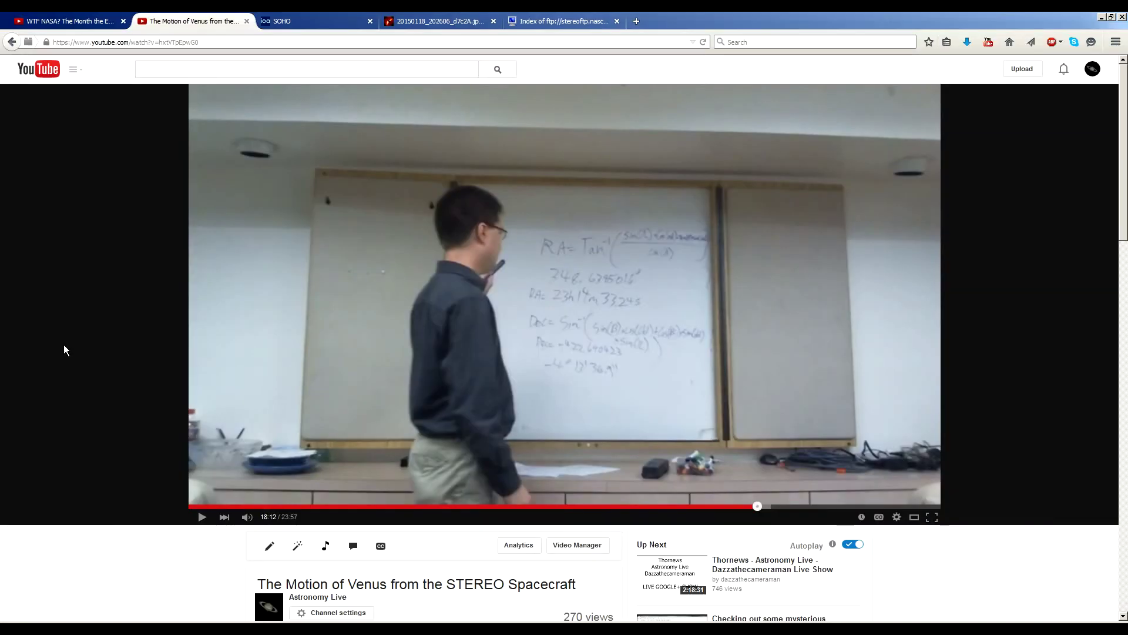
pyautogui.click(84, 23)
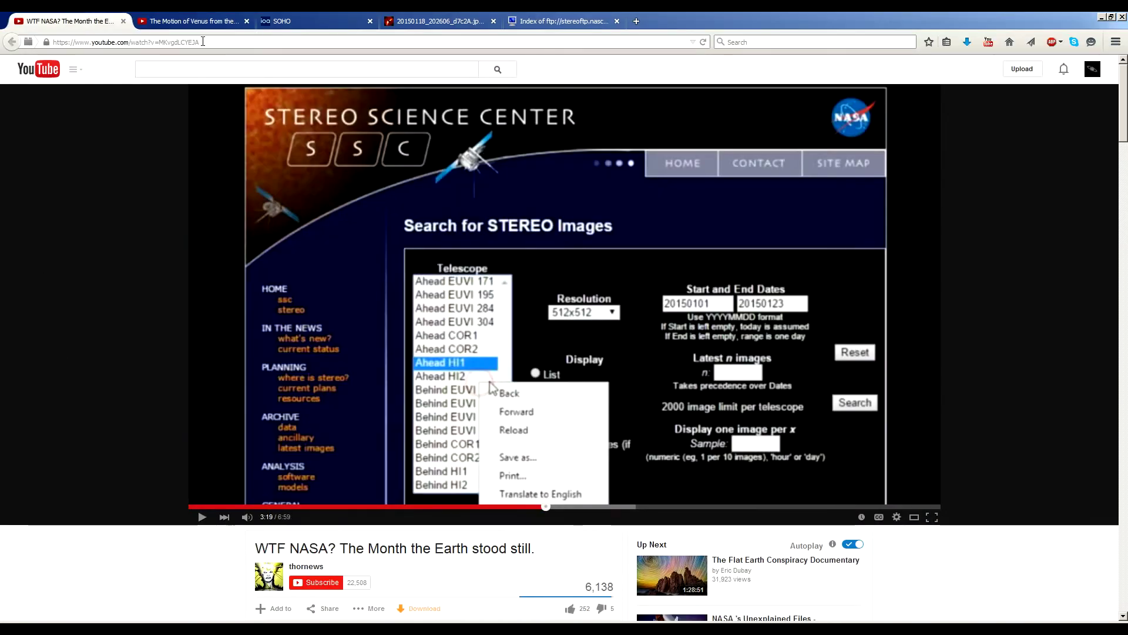
pyautogui.click(406, 23)
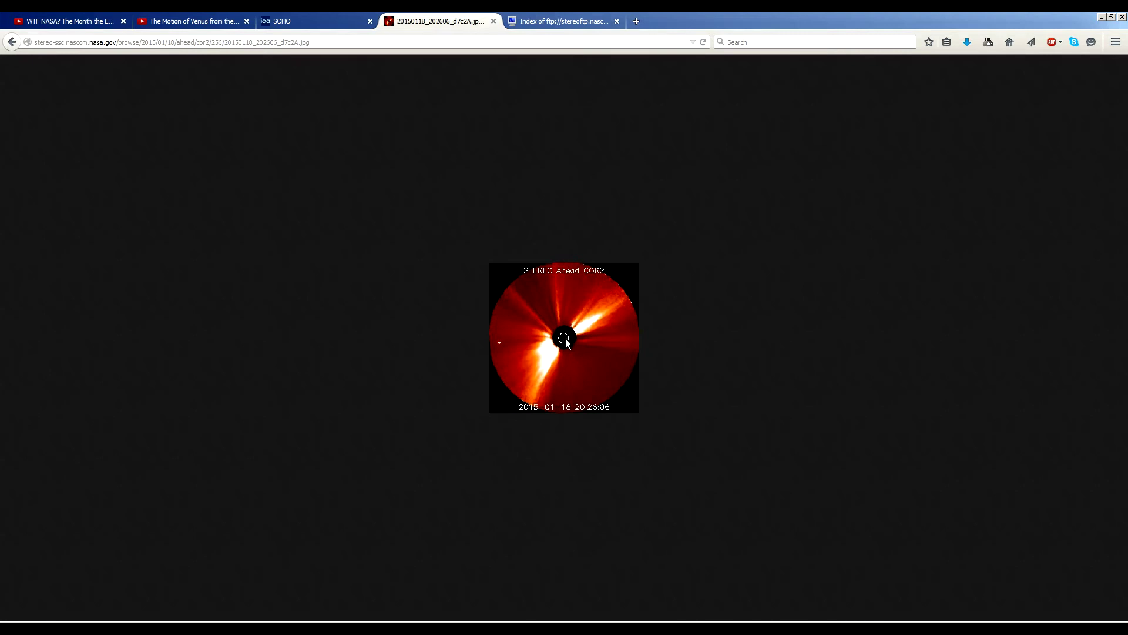
pyautogui.click(226, 628)
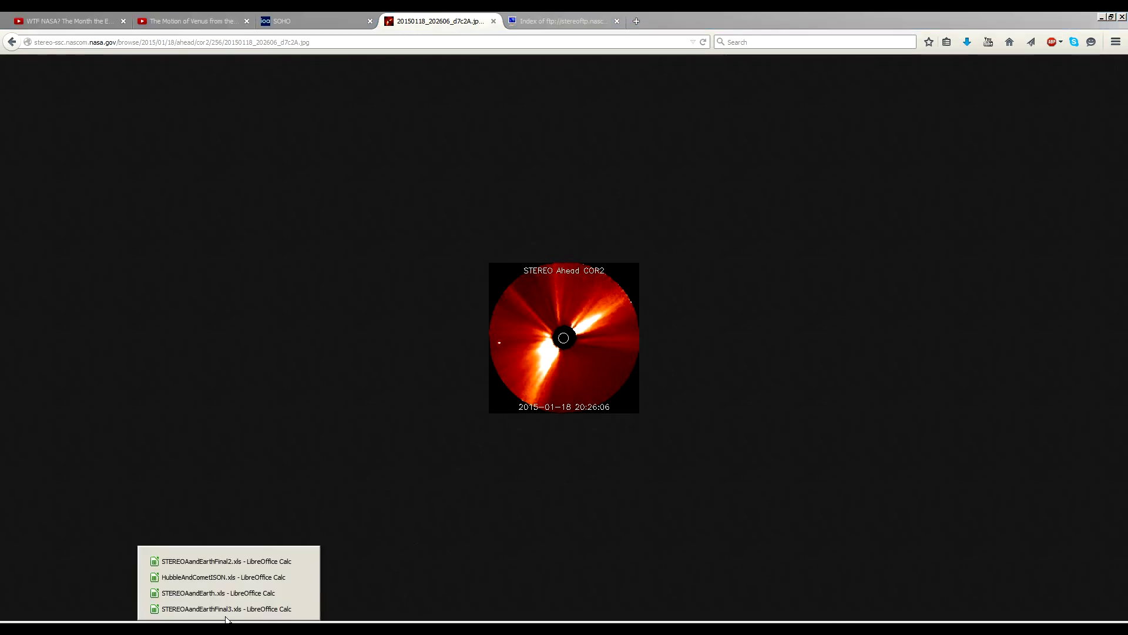
pyautogui.click(224, 607)
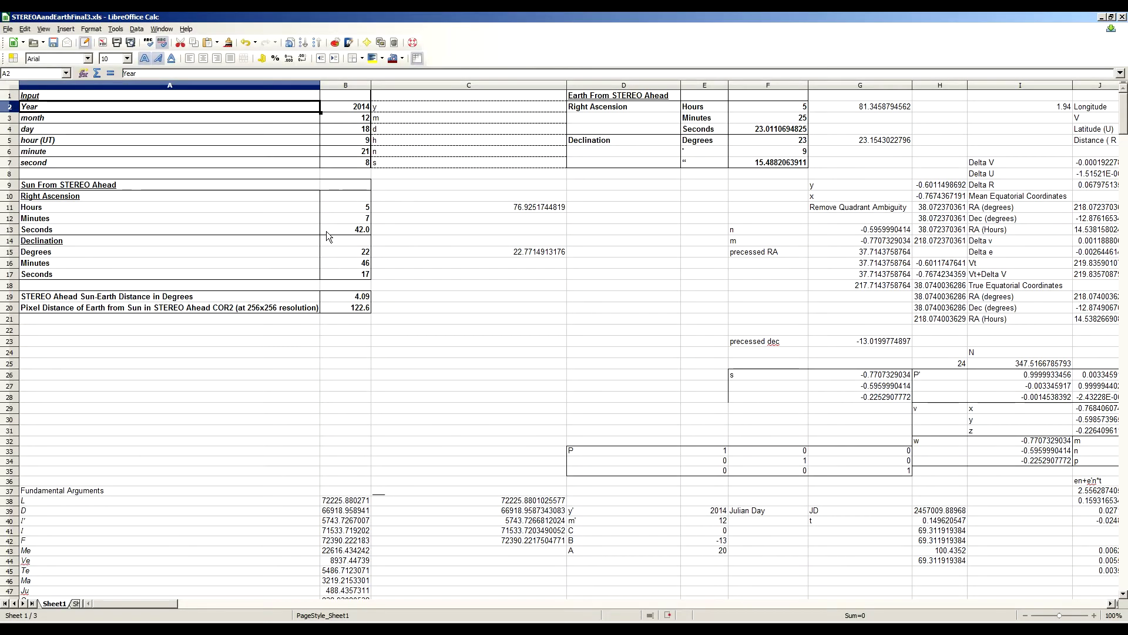
pyautogui.click(340, 207)
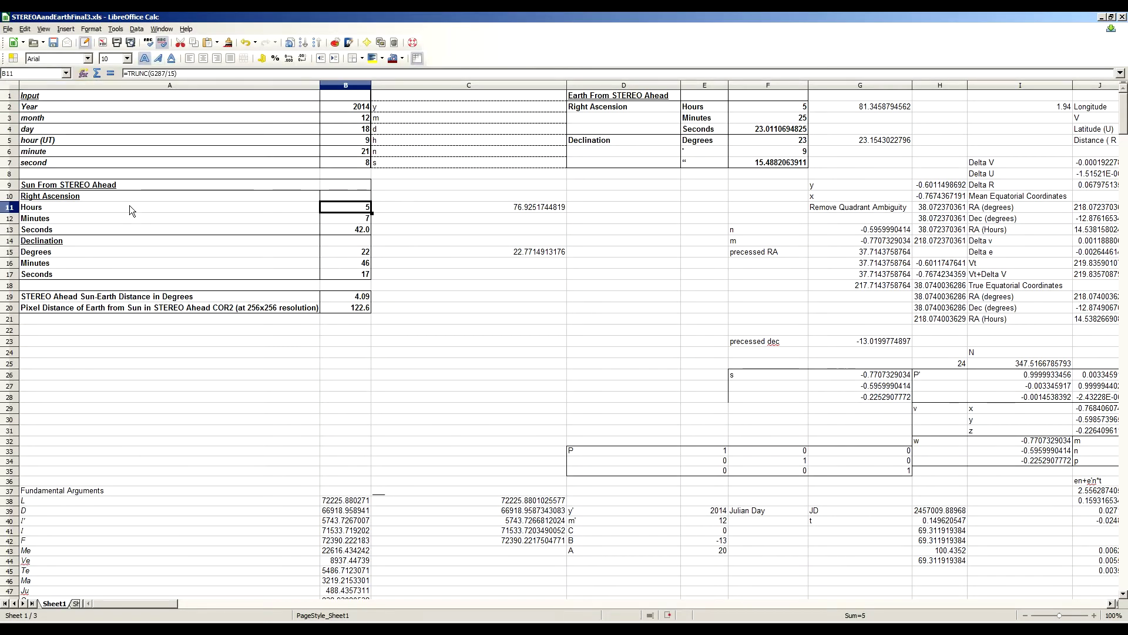
pyautogui.moveTo(1123, 135)
pyautogui.mouseDown()
pyautogui.moveTo(1123, 401)
pyautogui.moveTo(1125, 117)
pyautogui.mouseUp()
pyautogui.moveTo(339, 205); pyautogui.dragTo(339, 272)
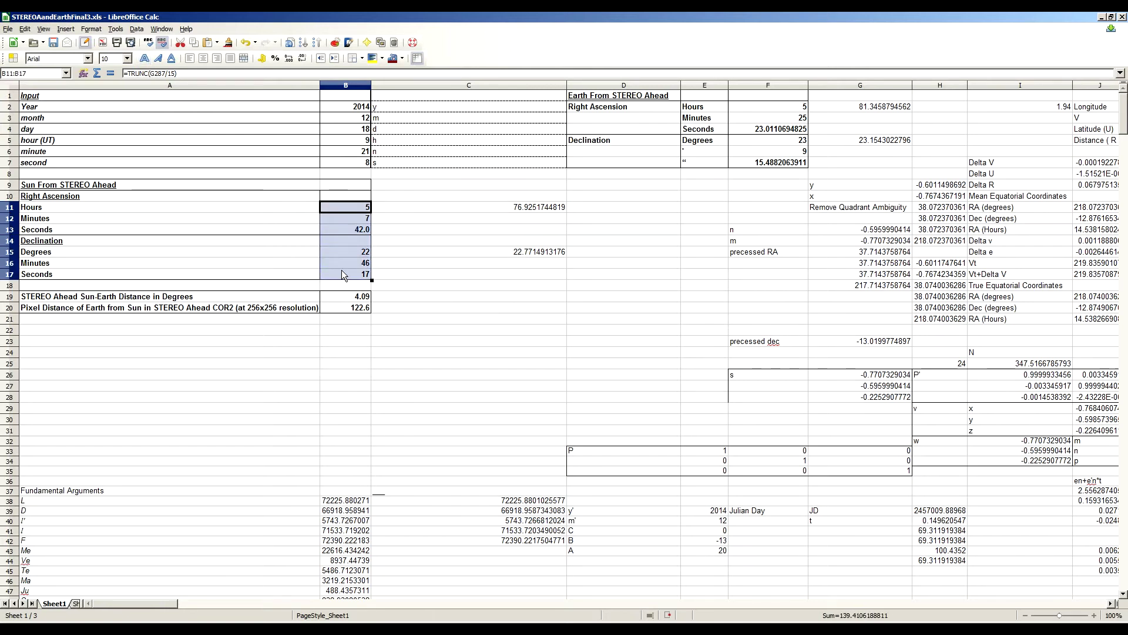
pyautogui.moveTo(739, 107); pyautogui.dragTo(755, 172)
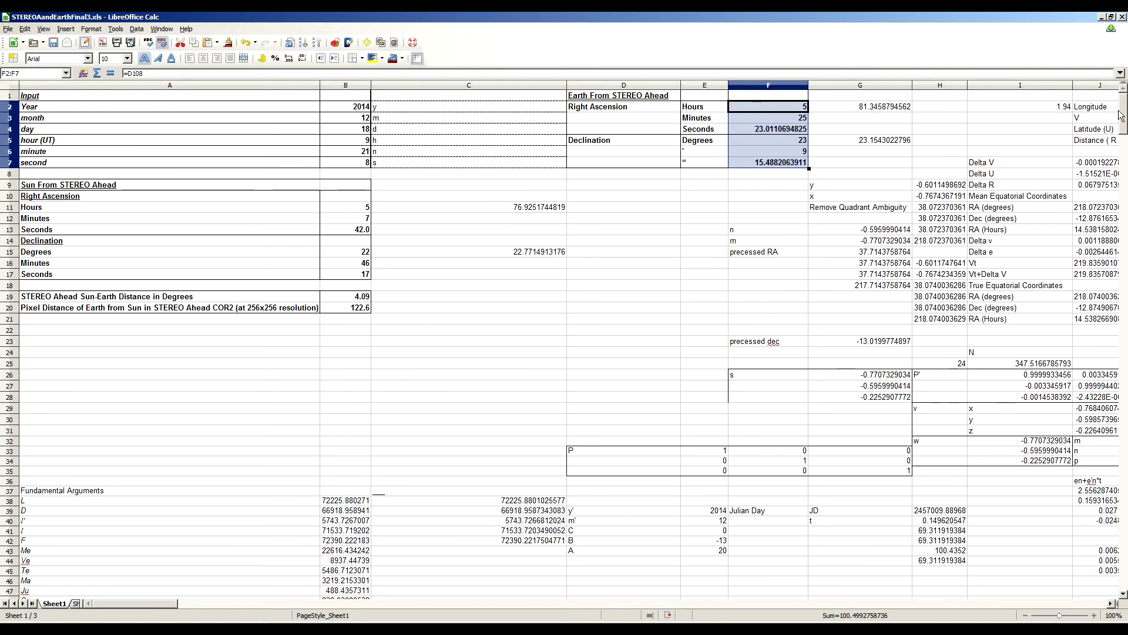
pyautogui.moveTo(1124, 114); pyautogui.dragTo(1125, 175)
pyautogui.moveTo(534, 389); pyautogui.dragTo(520, 456)
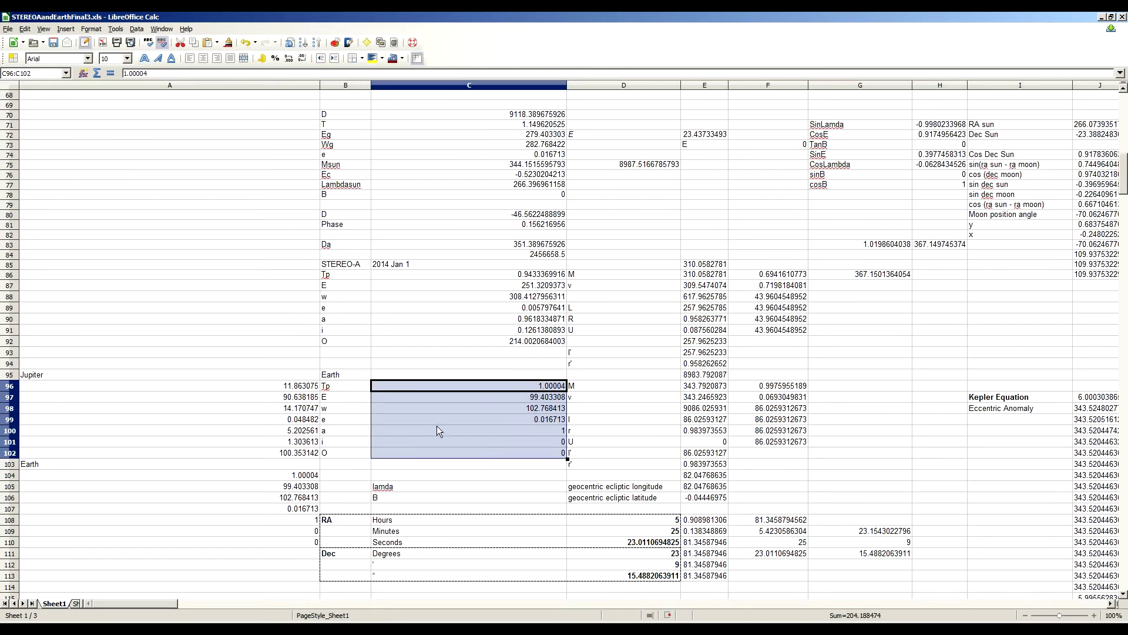
pyautogui.click(695, 477)
pyautogui.click(198, 77)
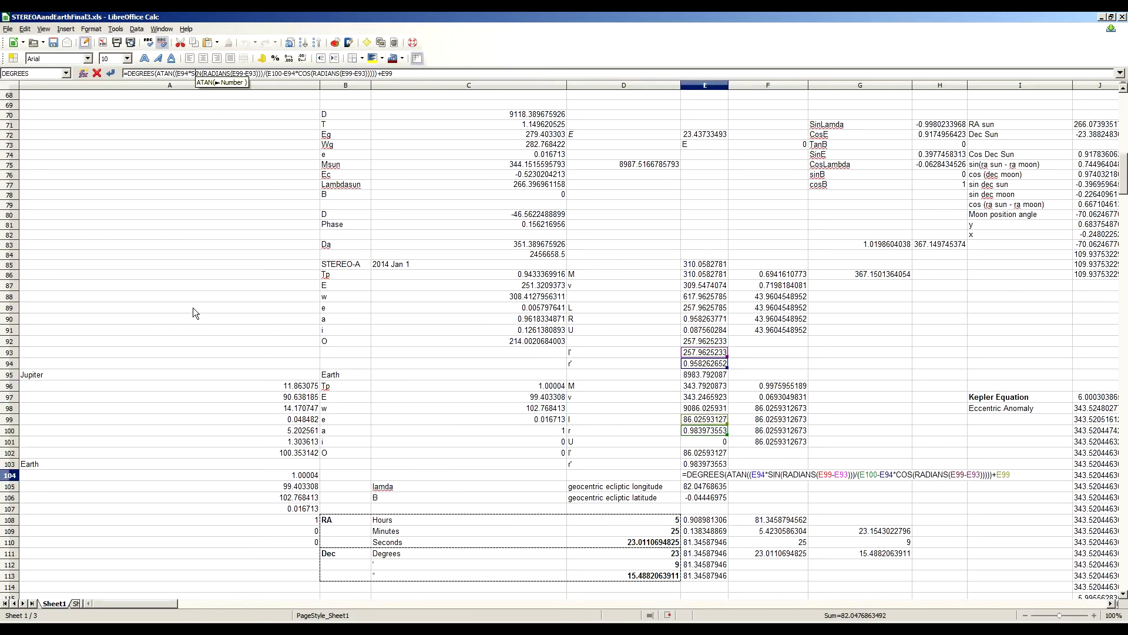
pyautogui.press('Escape')
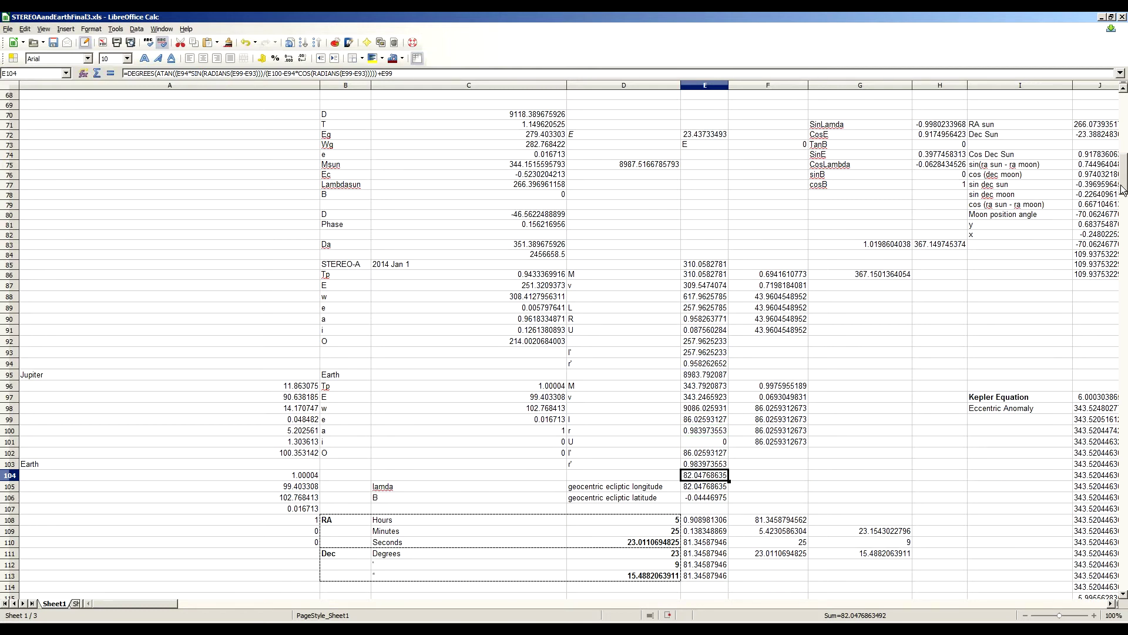
pyautogui.moveTo(1122, 188); pyautogui.dragTo(1122, 126)
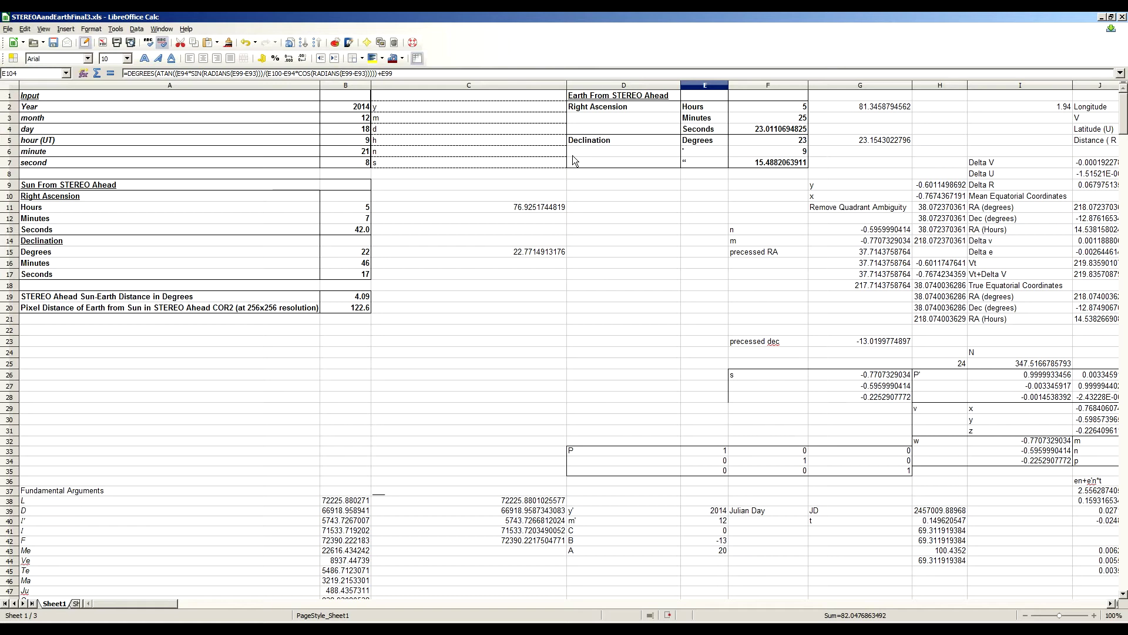
# Review the B20 pixel-distance and B19 Sun-Earth formulas and F2:F7 Earth RA/Dec before viewing the COR2 image
pyautogui.click(346, 308)
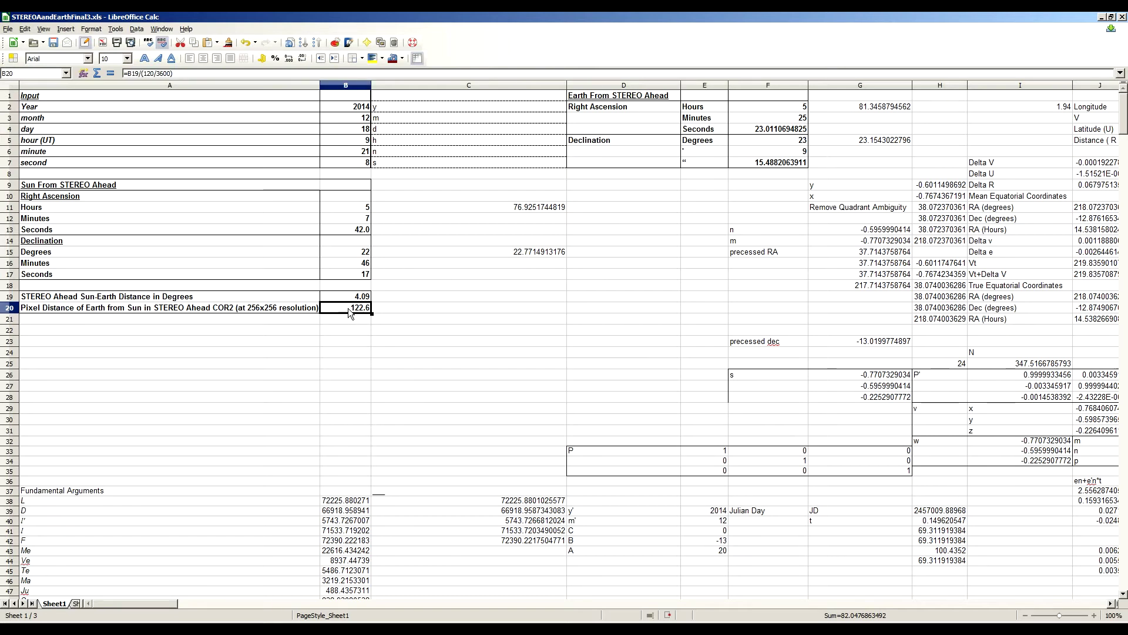
pyautogui.click(336, 300)
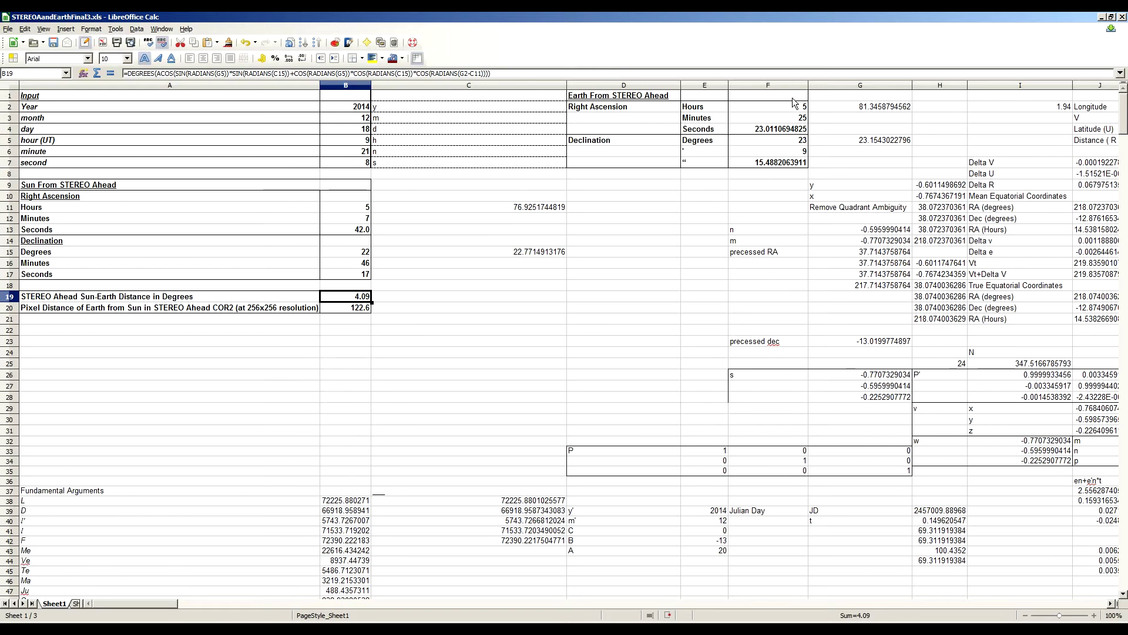
pyautogui.moveTo(797, 106); pyautogui.dragTo(774, 169)
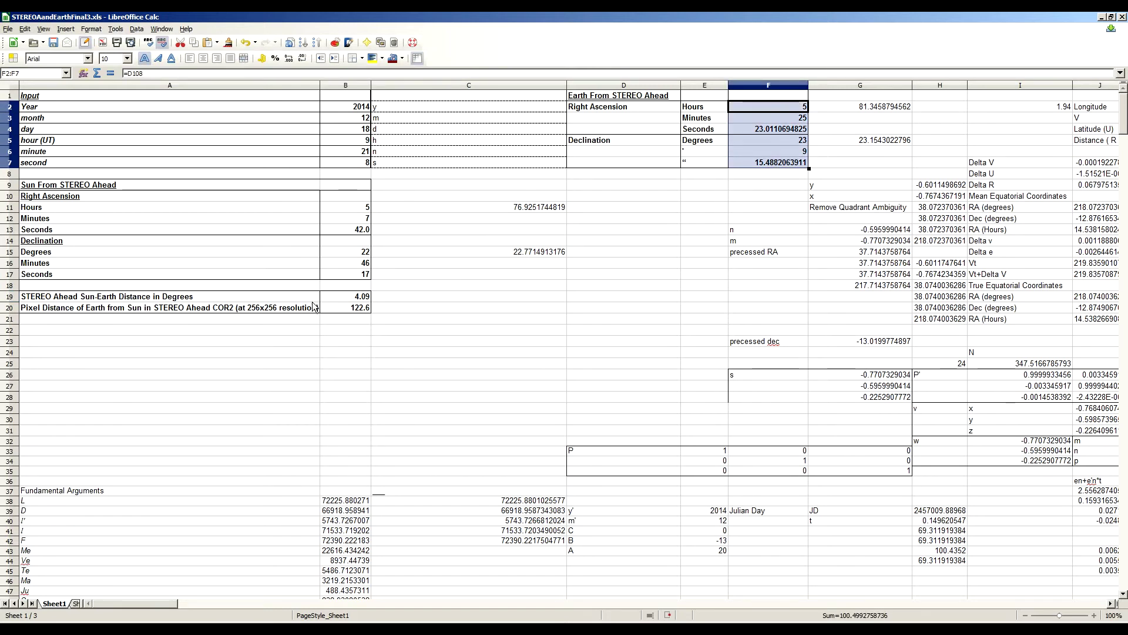
pyautogui.click(344, 299)
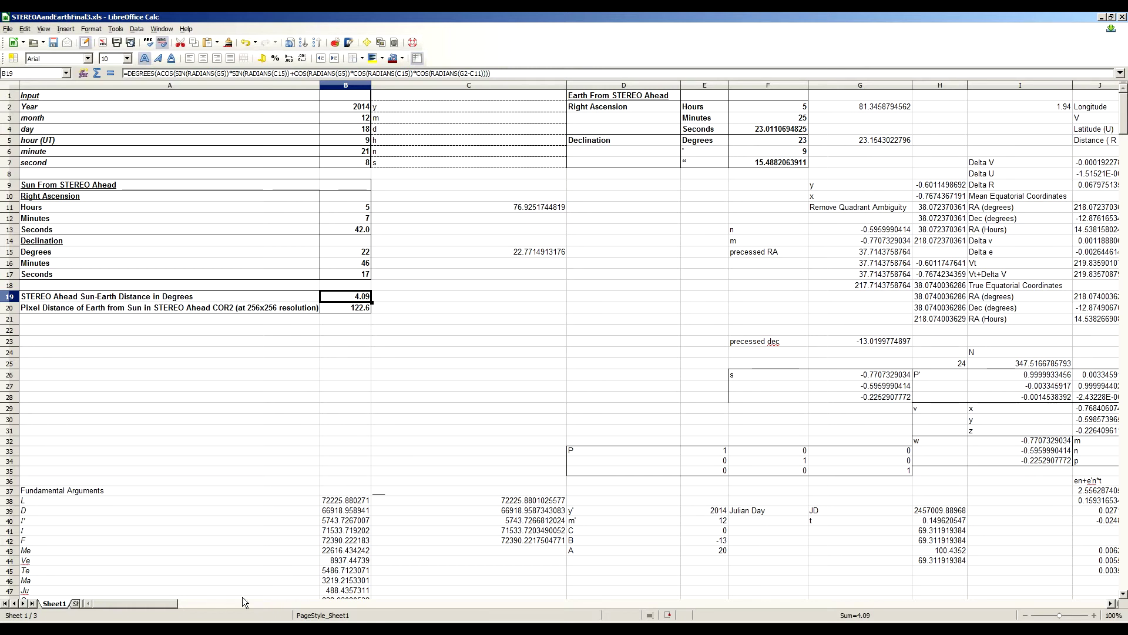
pyautogui.hotkey('alt', 'Tab')
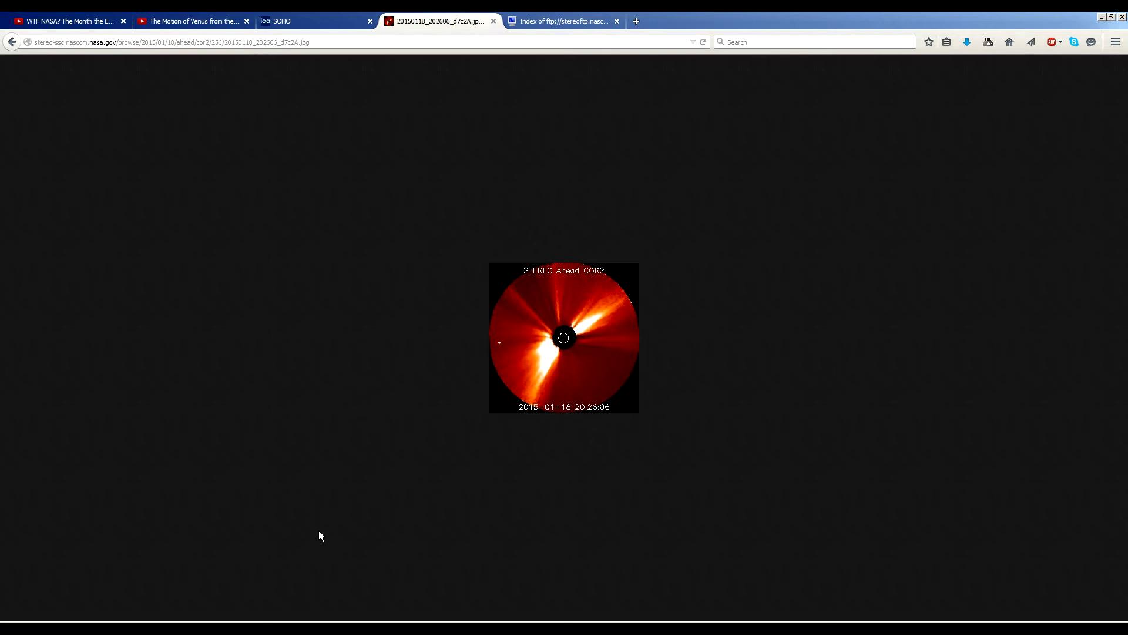
# Return to STEREOAandEarthFinal3.xls, showing the 4.09° Sun-Earth distance and 122.6-pixel COR2 separation
pyautogui.click(217, 627)
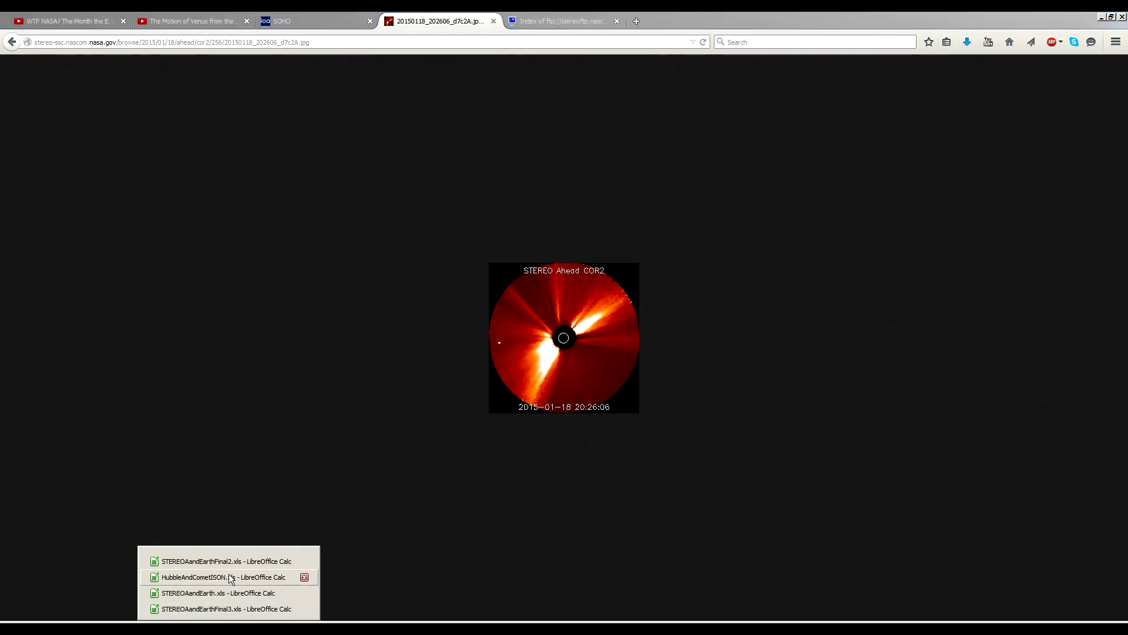
pyautogui.click(229, 608)
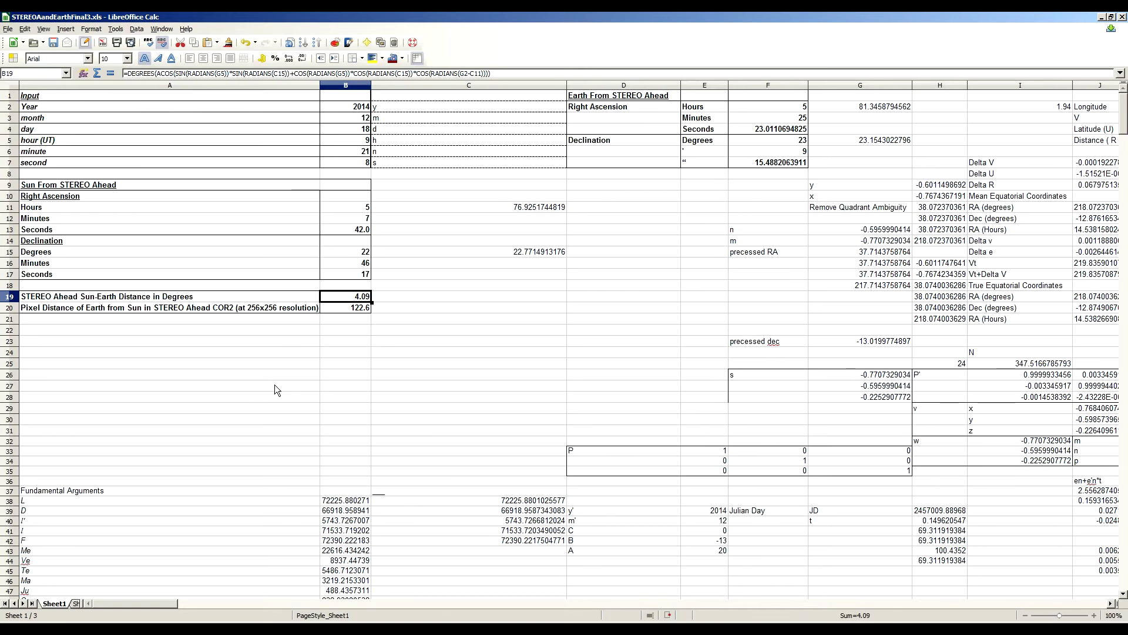
# Compare Earth's 122.6-pixel distance in B20 with B19, then show the 2015-01-18 COR2 image in Firefox
pyautogui.press('Down')
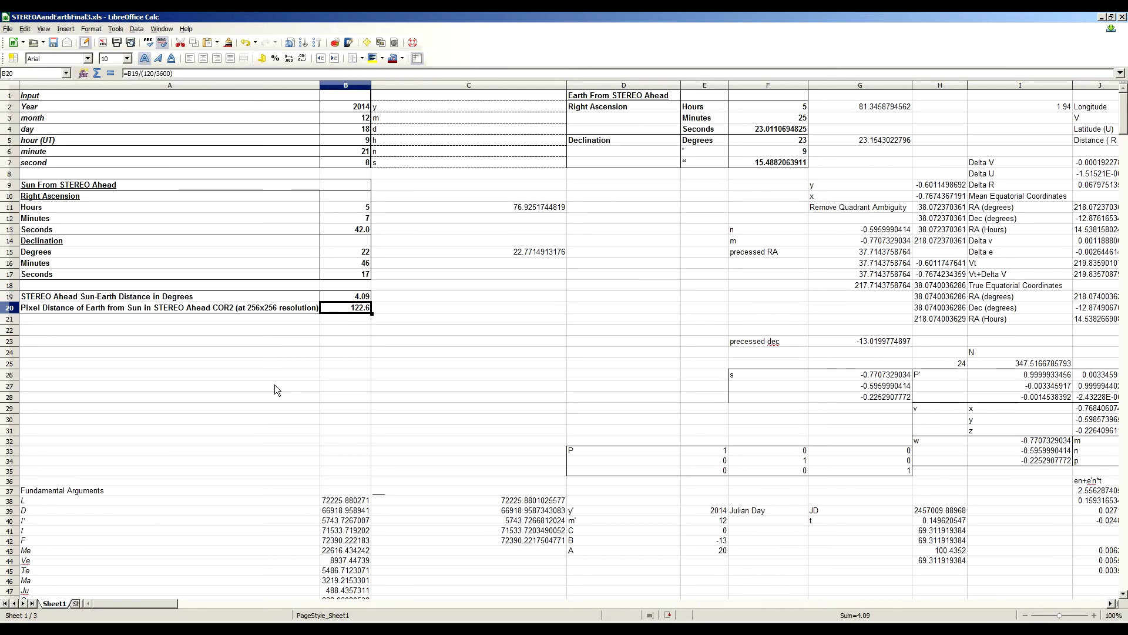
pyautogui.press('Up')
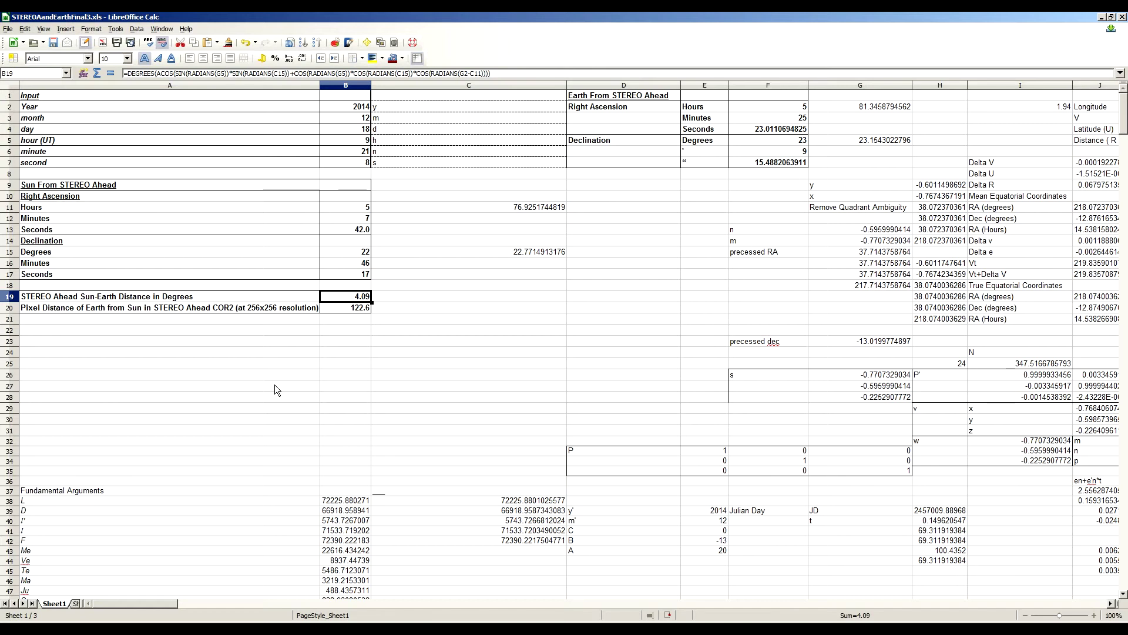
pyautogui.press('Down')
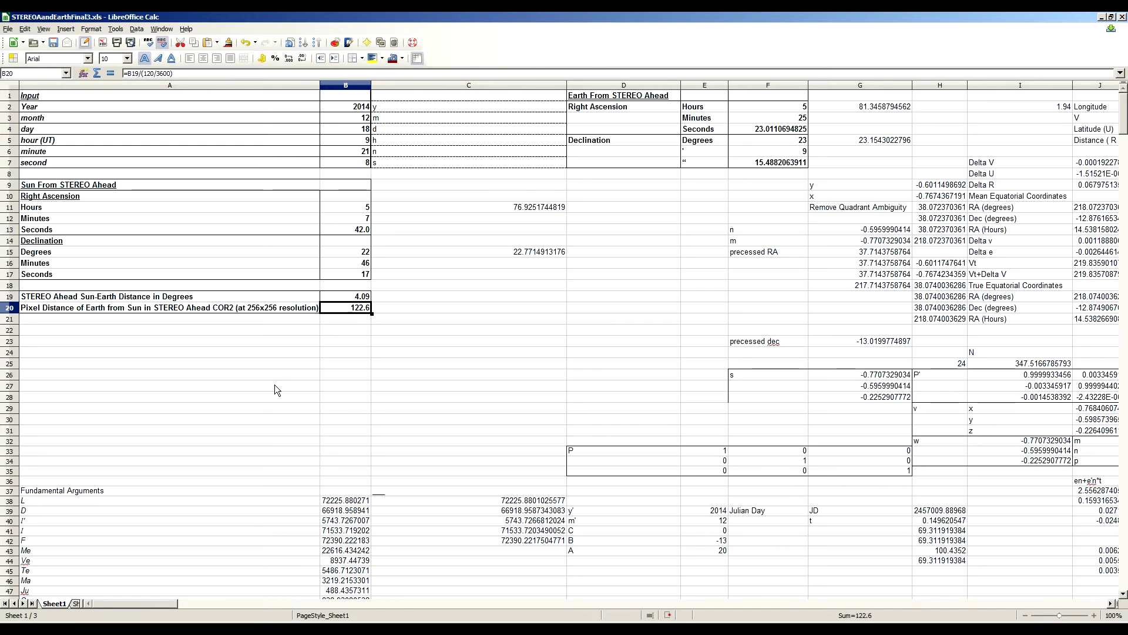
pyautogui.hotkey('alt', 'Tab')
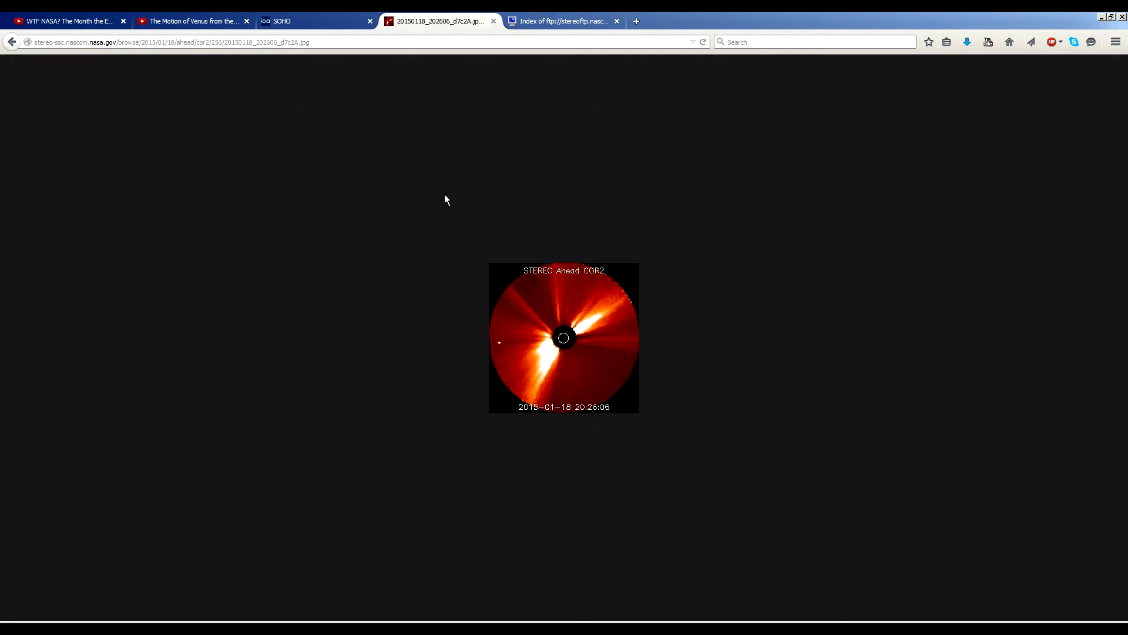
# Inspect the grayscale COR2 frame and histogram in PixInsight LE, then return to the 20141218 COR2 file index
pyautogui.click(542, 21)
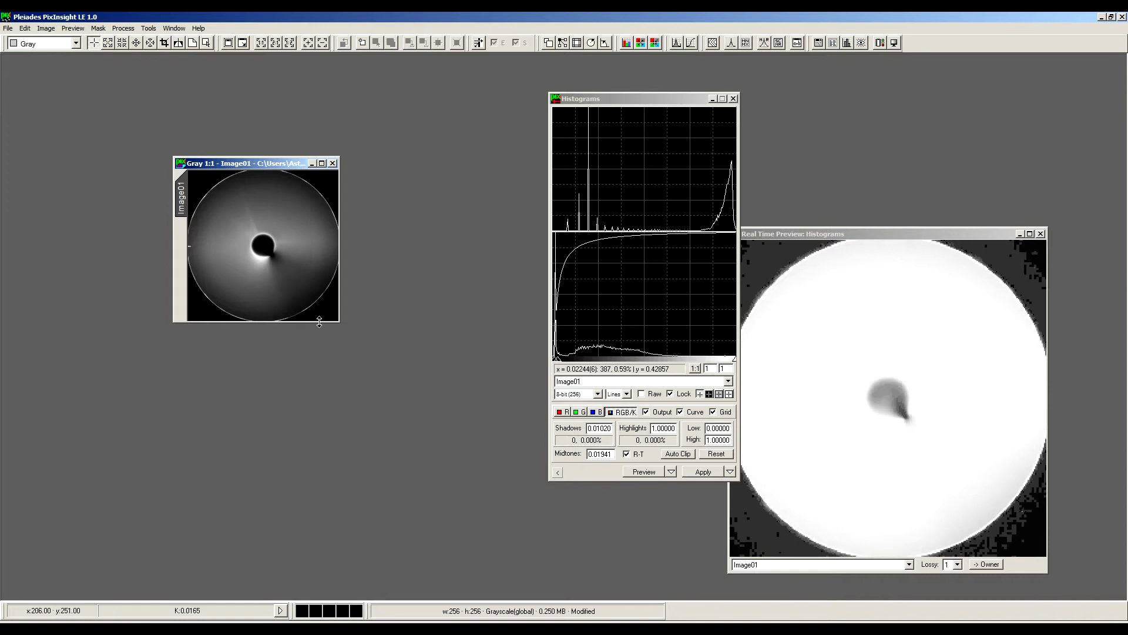
pyautogui.hotkey('alt', 'Tab')
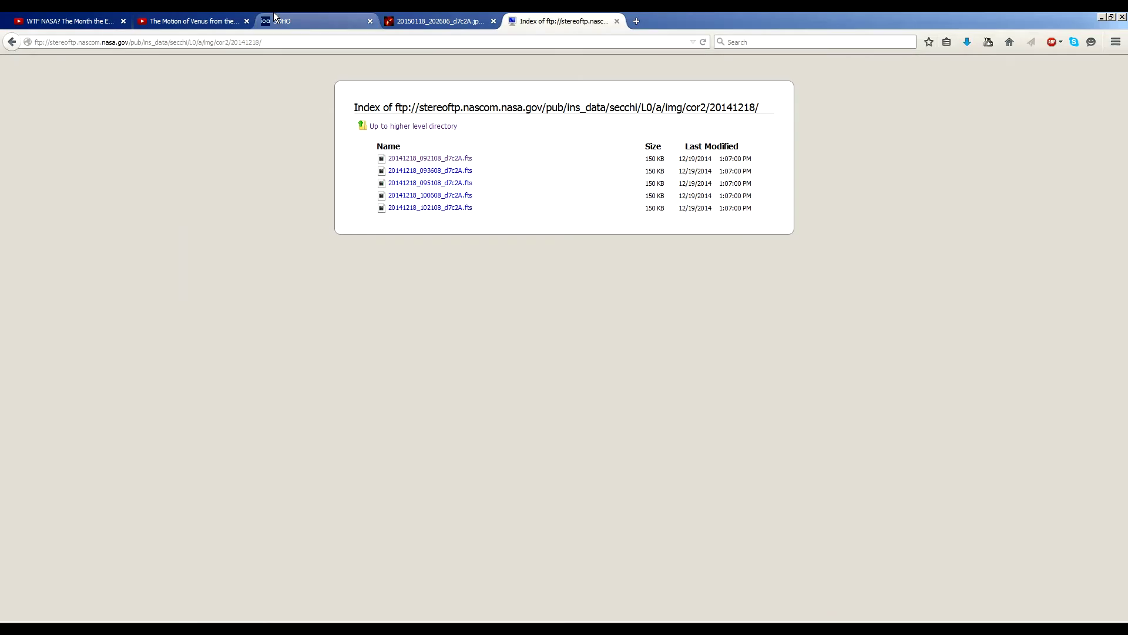
# Read the SOHO page's COR2 resolution paragraph, then bring STEREOAandEarthFinal3.xls back up
pyautogui.click(276, 17)
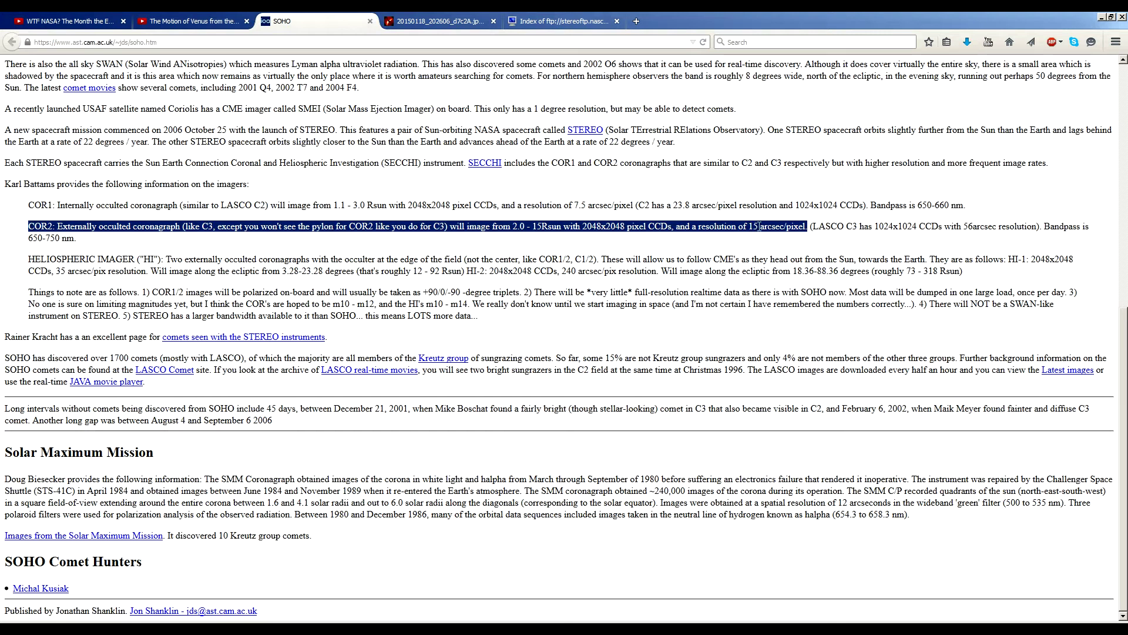
pyautogui.click(229, 629)
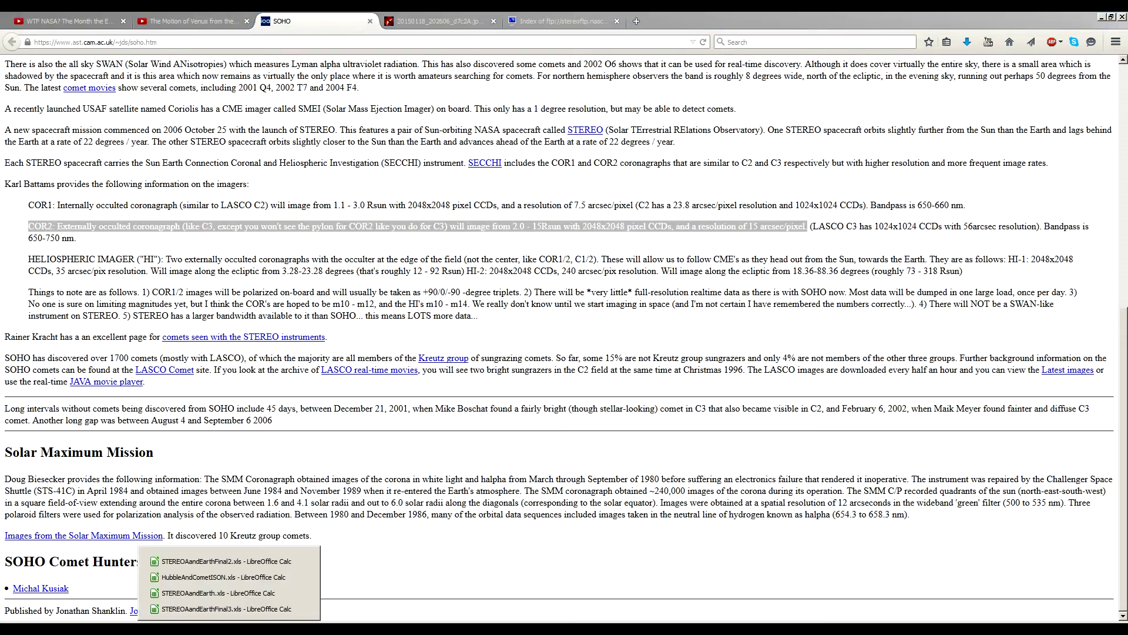
pyautogui.click(229, 609)
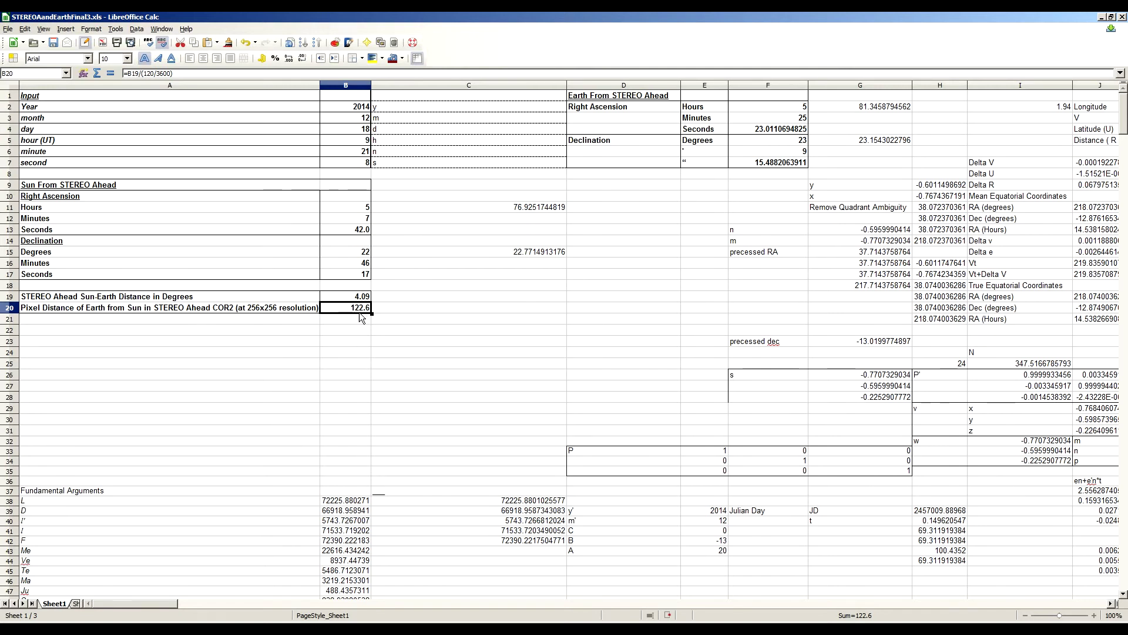
# Raise GIMP's 2014-12-18 COR2 frame showing the 122.7-pixel Sun-to-Earth measurement line
pyautogui.moveTo(282, 629)
pyautogui.click(282, 608)
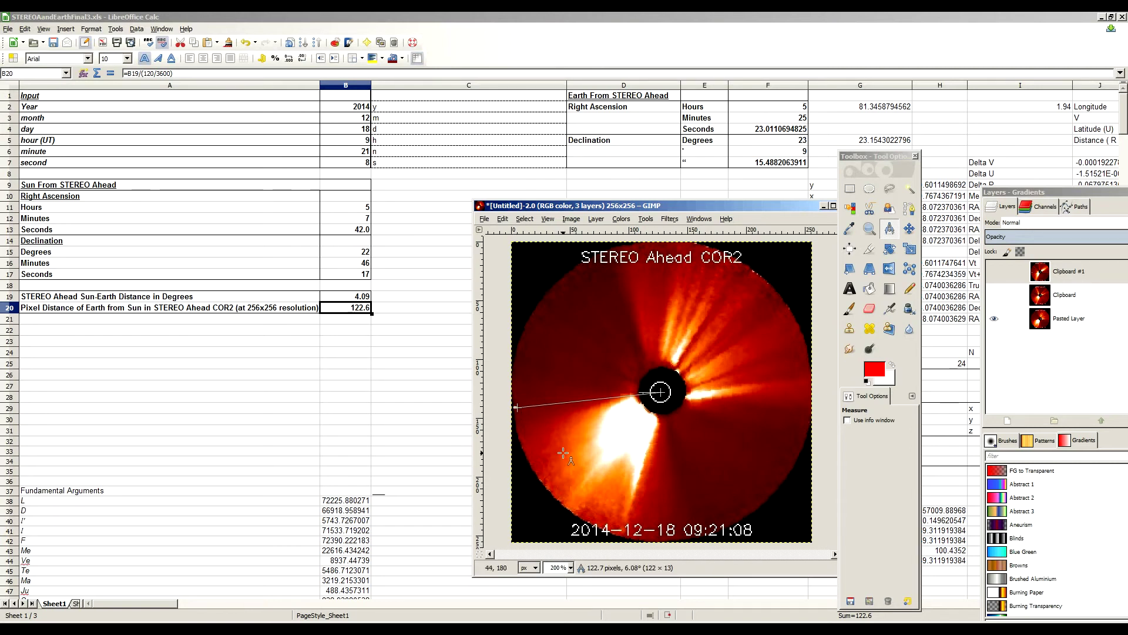
# Toggle the Clipboard layer to compare the 2014-12-25 and 2014-12-18 frames, leaving it visible
pyautogui.click(993, 295)
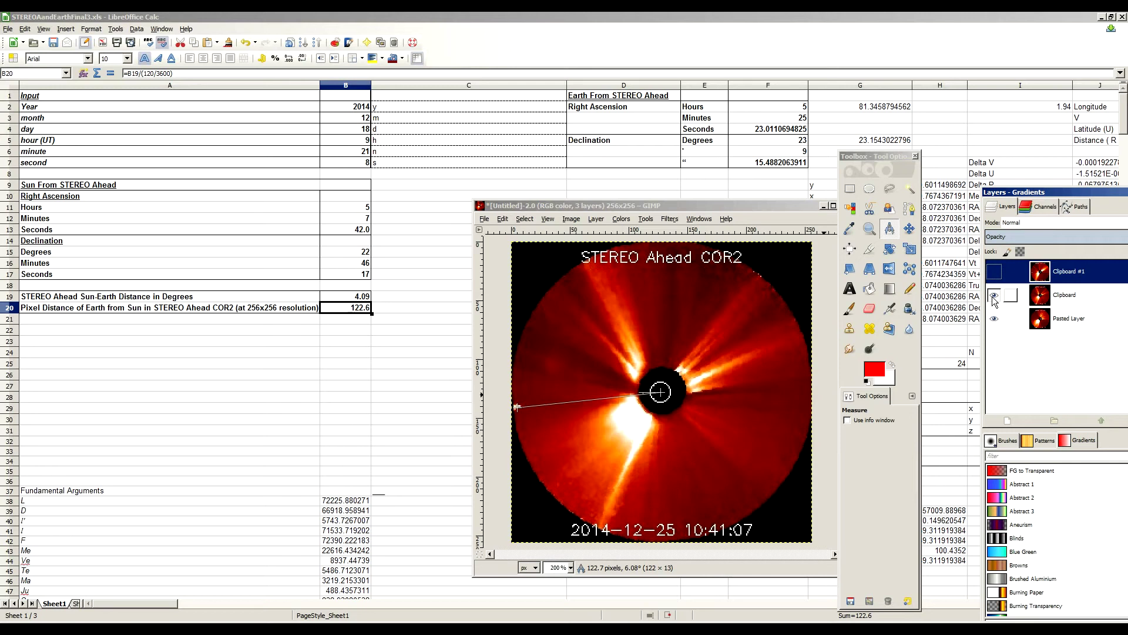
pyautogui.click(994, 295)
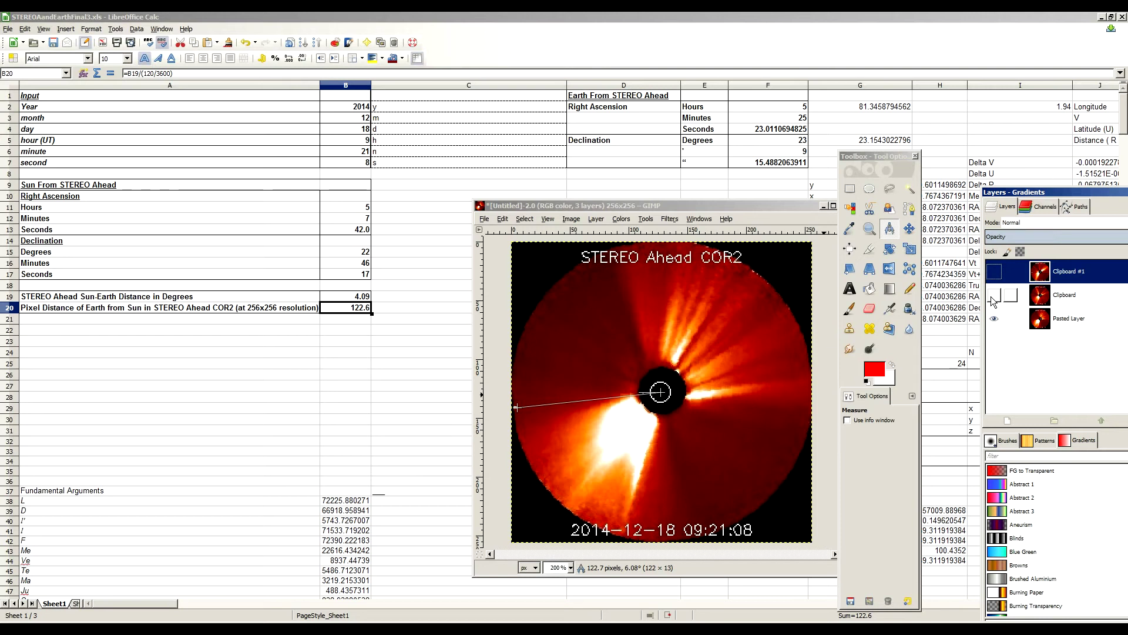
pyautogui.click(994, 296)
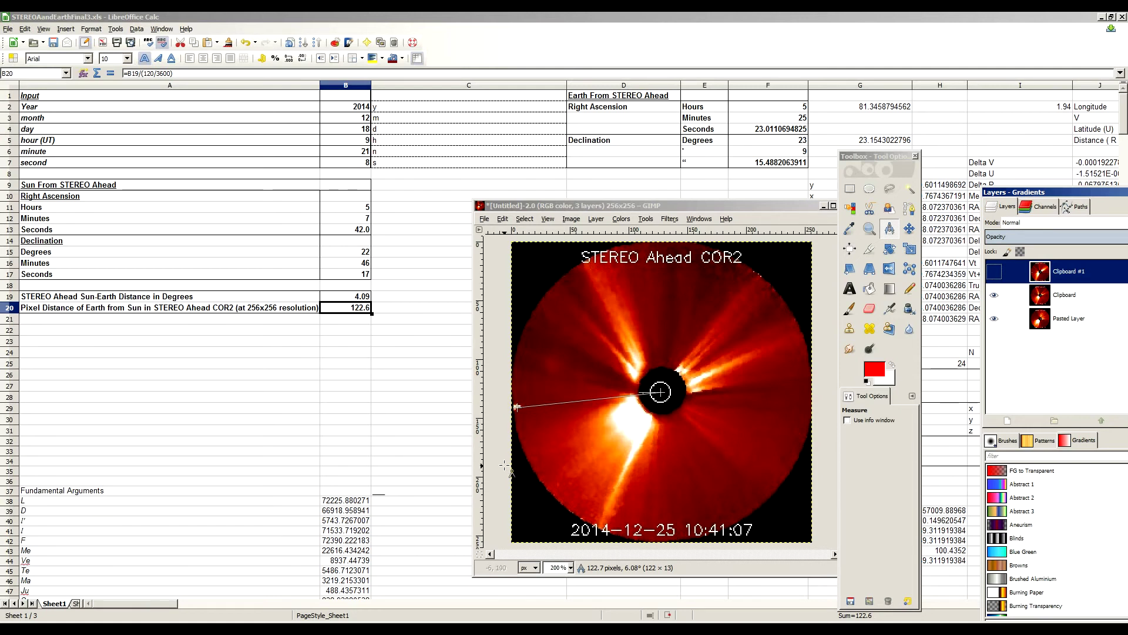
# Set the day in B4 to 25, correcting the mistyped 250
pyautogui.click(349, 129)
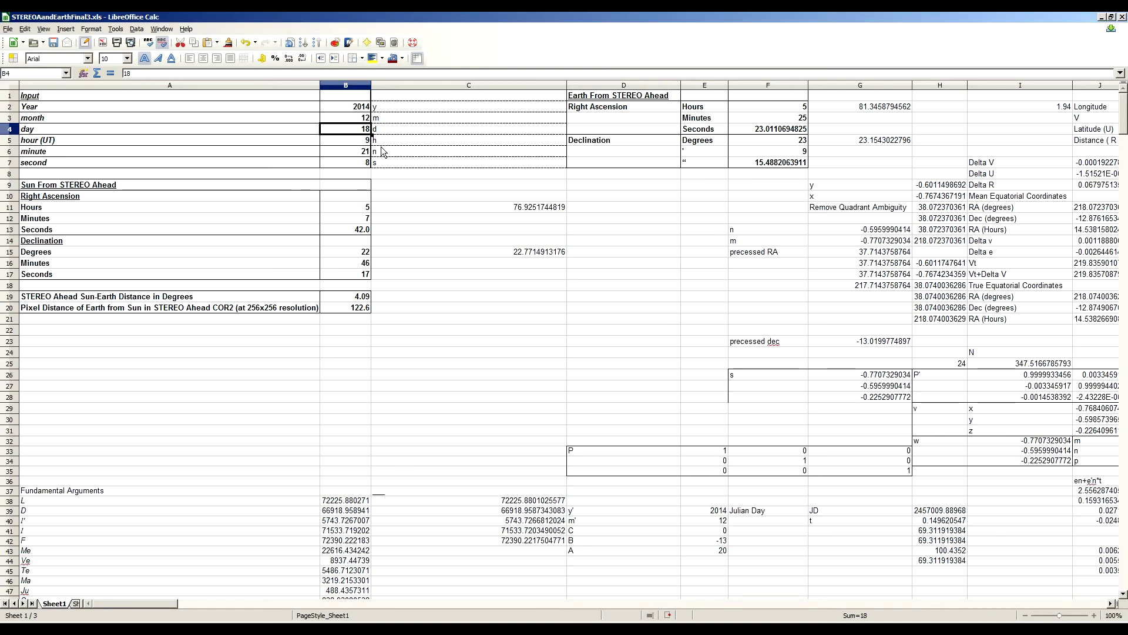
pyautogui.write('250')
pyautogui.press('Return')
pyautogui.press('Up')
pyautogui.write('25')
pyautogui.press('Return')
# Set the time to 10:41:07 in B5:B7, matching the GIMP frame's timestamp
pyautogui.hotkey('alt', 'Tab')
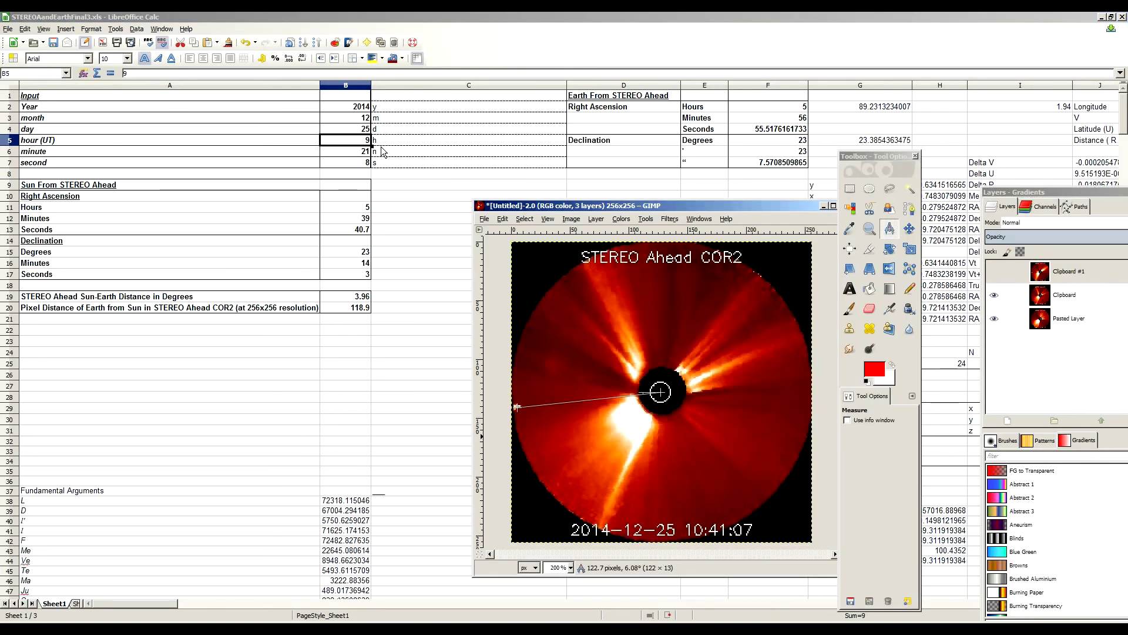
pyautogui.hotkey('alt', 'Tab')
pyautogui.write('20')
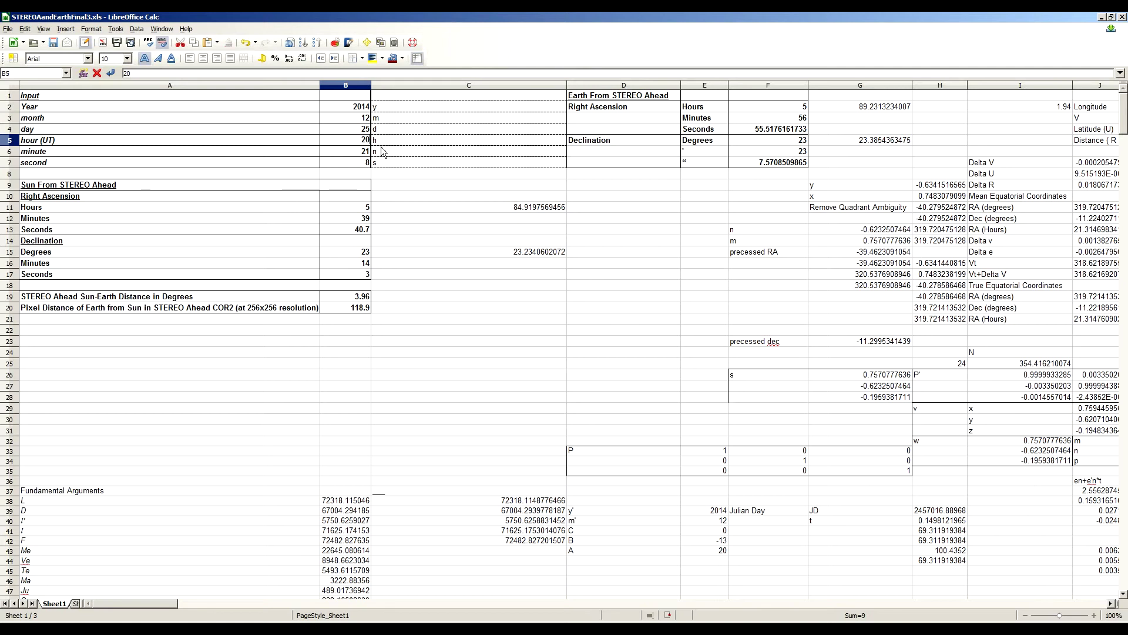
pyautogui.press('BackSpace')
pyautogui.press('BackSpace')
pyautogui.write('4')
pyautogui.write('0')
pyautogui.press('Return')
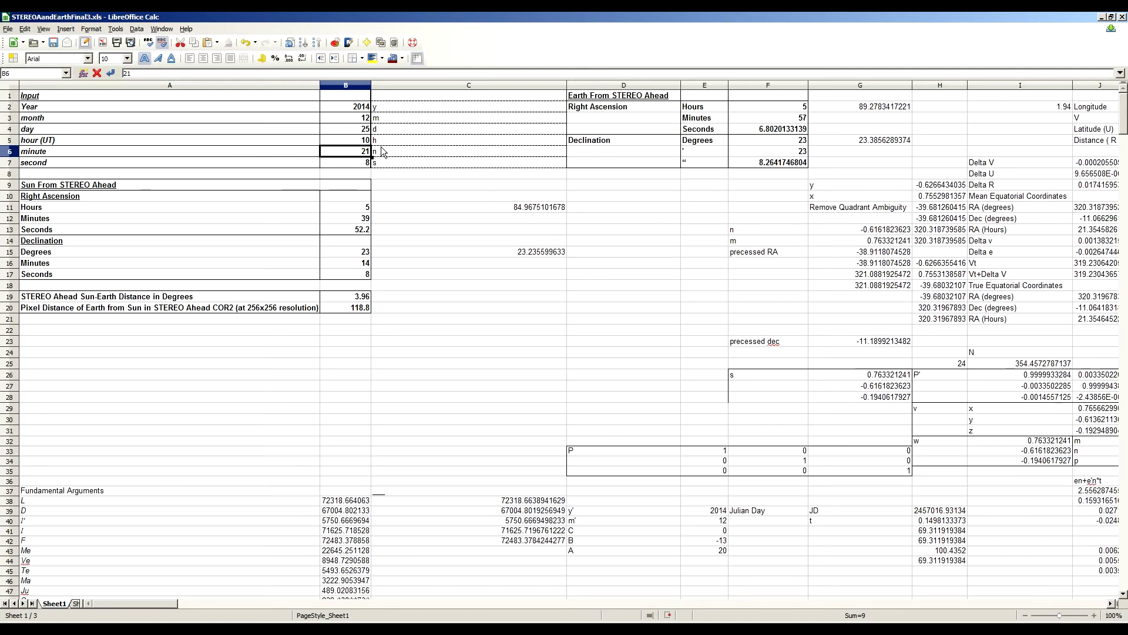
pyautogui.write('41')
pyautogui.press('Return')
pyautogui.write('07')
pyautogui.press('Return')
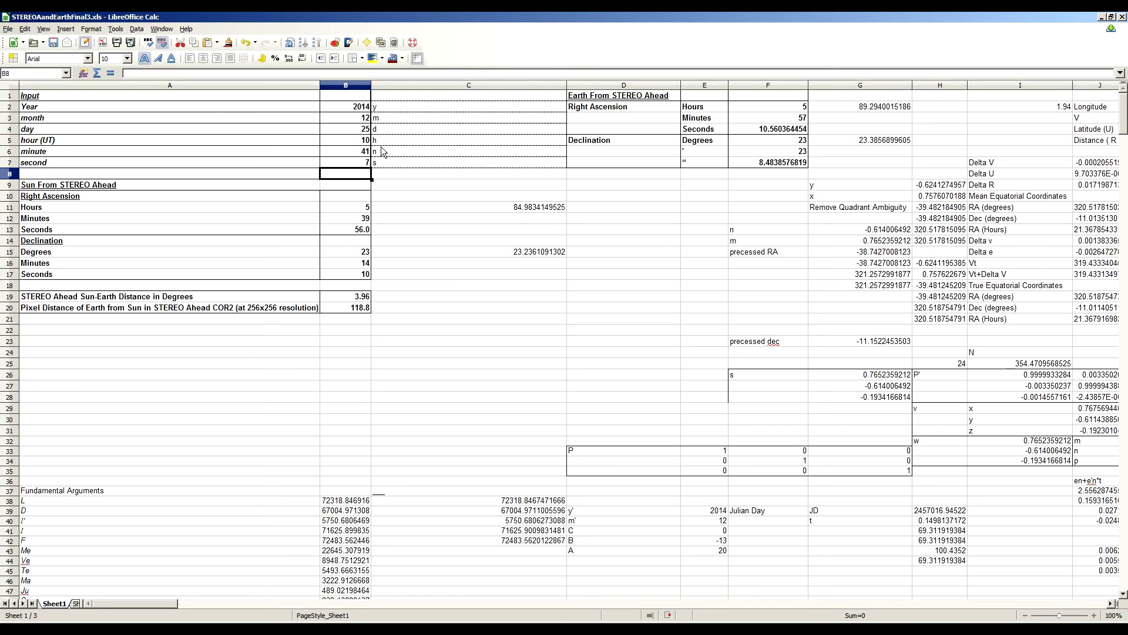
# Check the 3.96° result in B19, undoing and redoing the date edits to compare
pyautogui.click(348, 297)
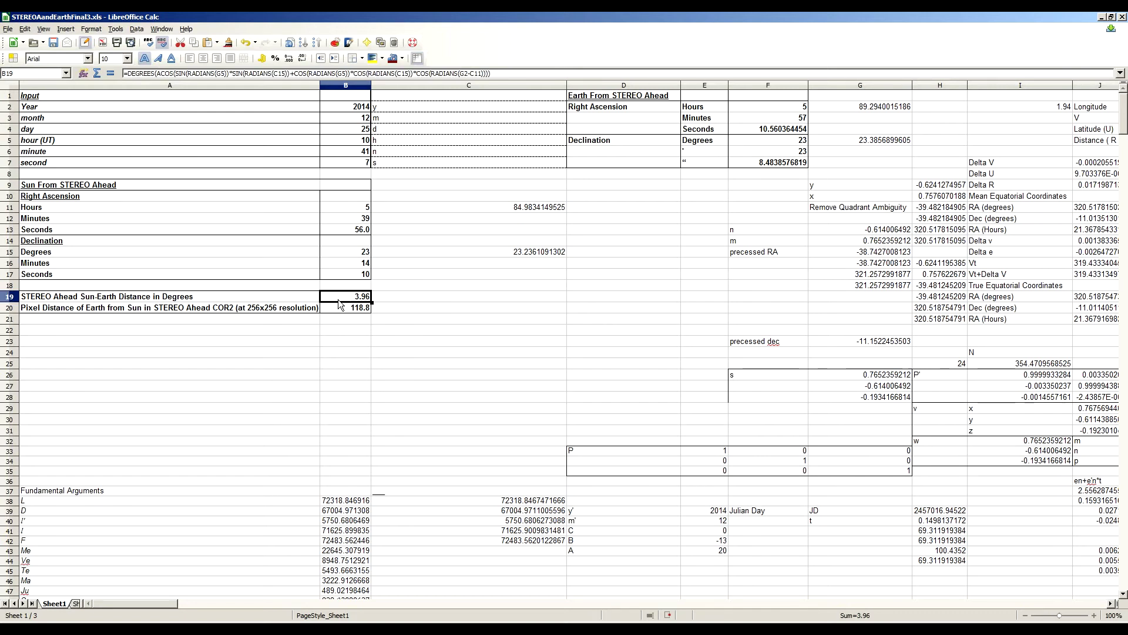
pyautogui.hotkey('ctrl', 'z')
pyautogui.hotkey('ctrl', 'z')
pyautogui.hotkey('ctrl', 'z')
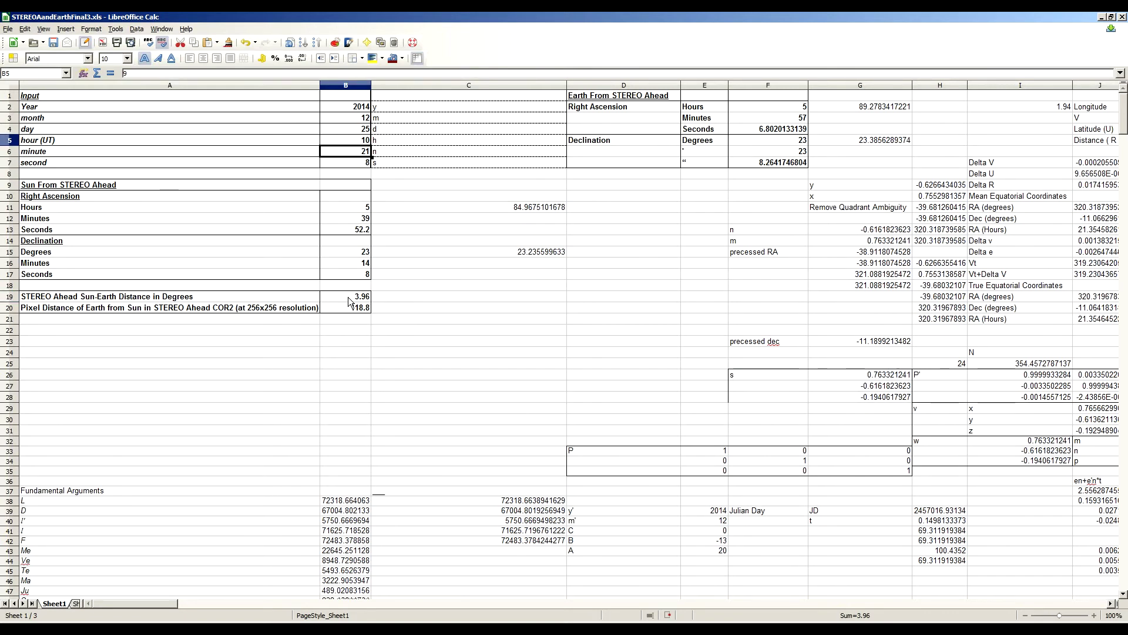
pyautogui.hotkey('ctrl', 'z')
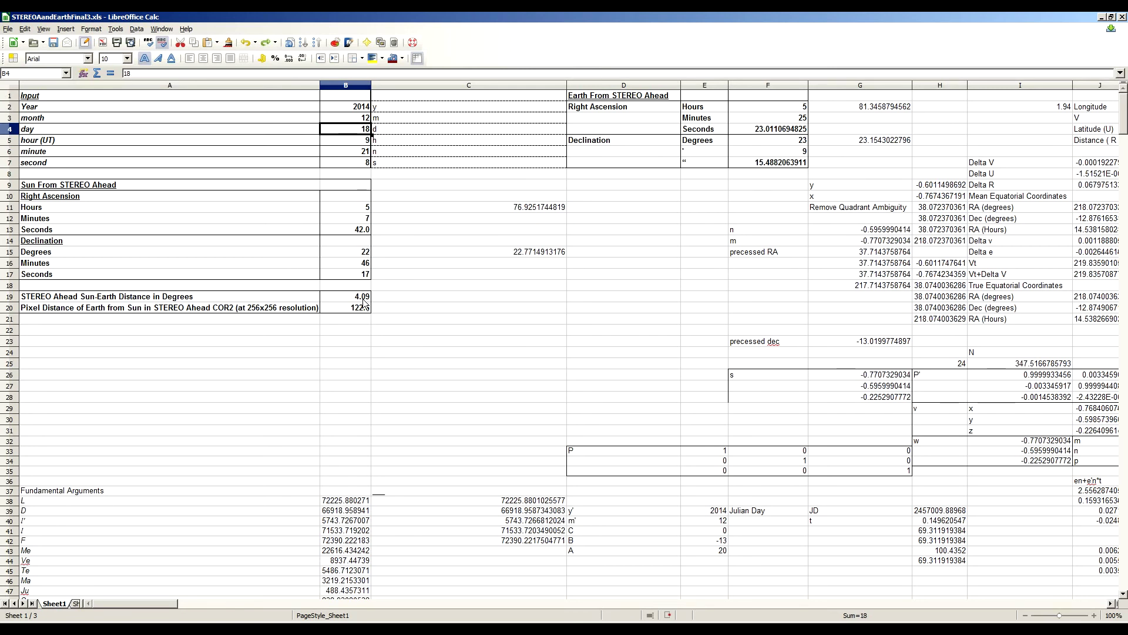
pyautogui.hotkey('ctrl', 'y')
pyautogui.hotkey('ctrl', 'y')
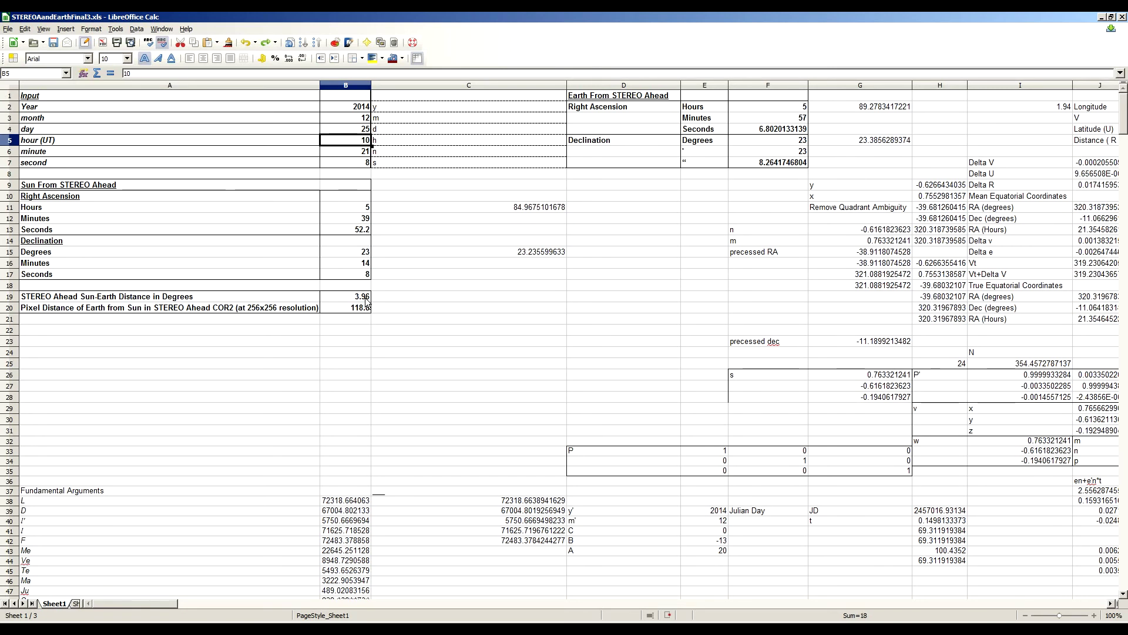
pyautogui.hotkey('ctrl', 'y')
pyautogui.hotkey('ctrl', 'y')
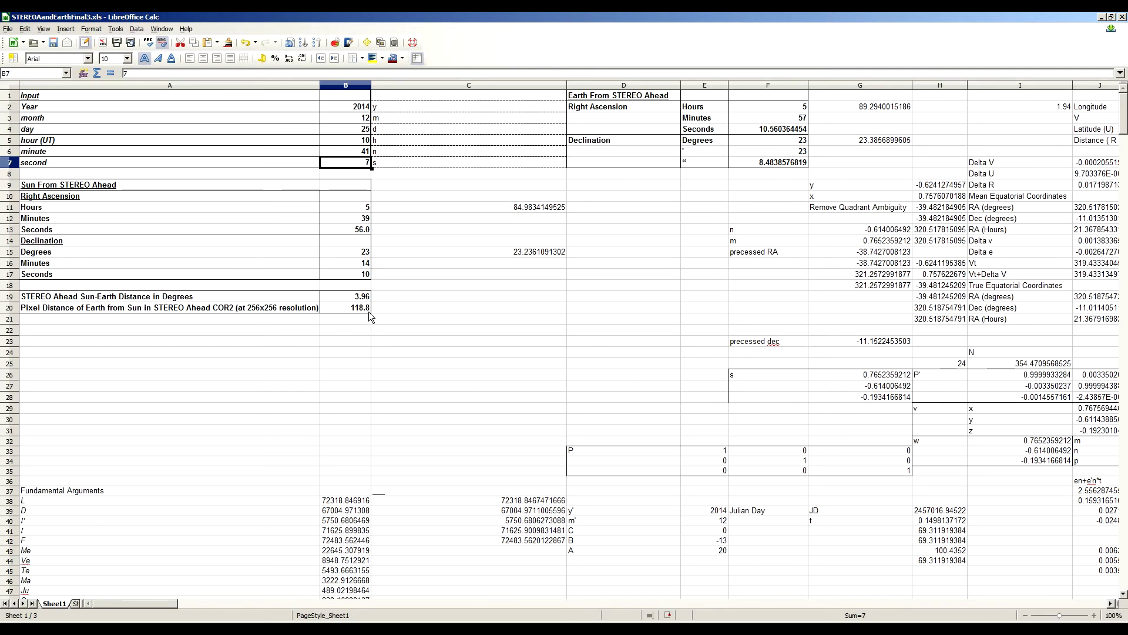
# Move the Measure tool's start point onto Earth so the status bar reads 118.5 pixels
pyautogui.hotkey('alt', 'Tab')
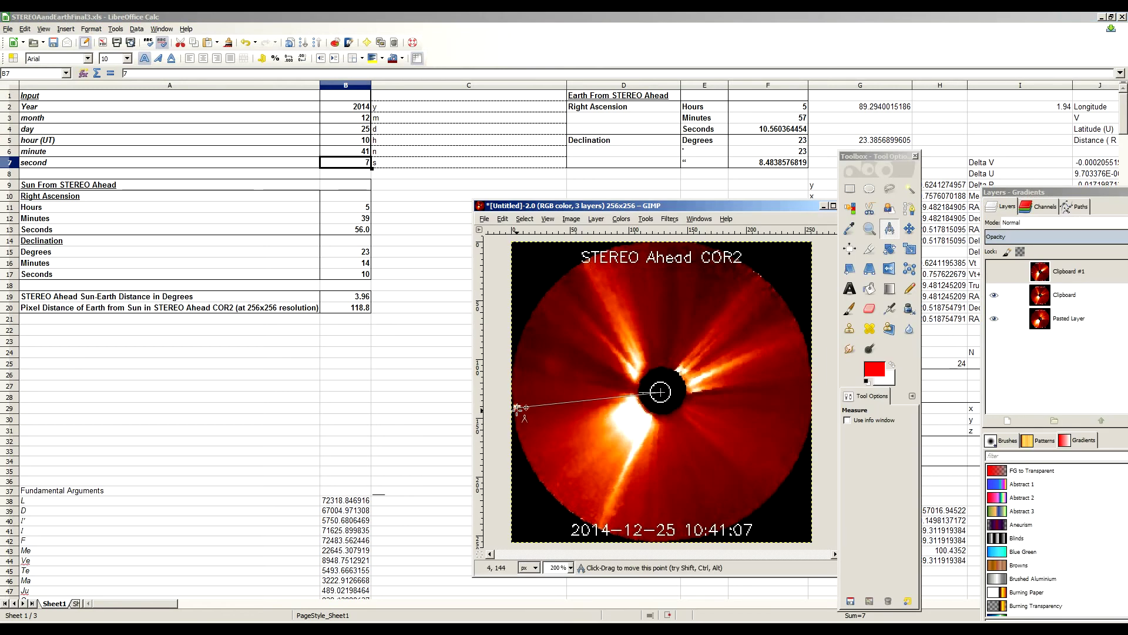
pyautogui.moveTo(517, 408); pyautogui.dragTo(521, 406)
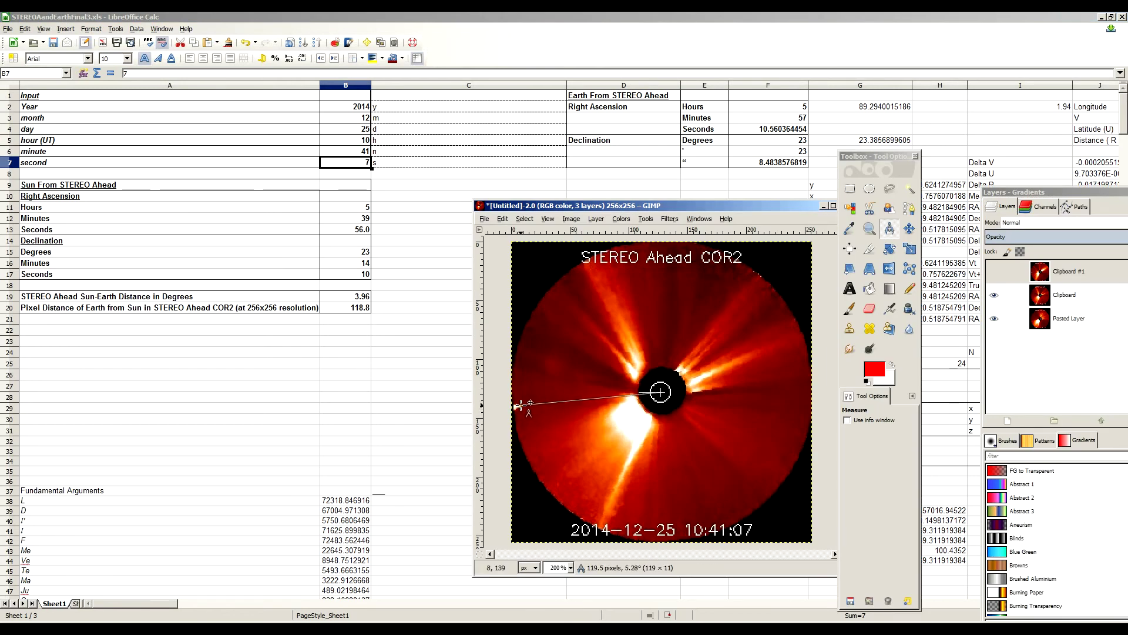
pyautogui.moveTo(521, 405); pyautogui.dragTo(522, 405)
# Show the 2015-01-18 frame layer in GIMP and set the year in B2 to 2015
pyautogui.click(993, 272)
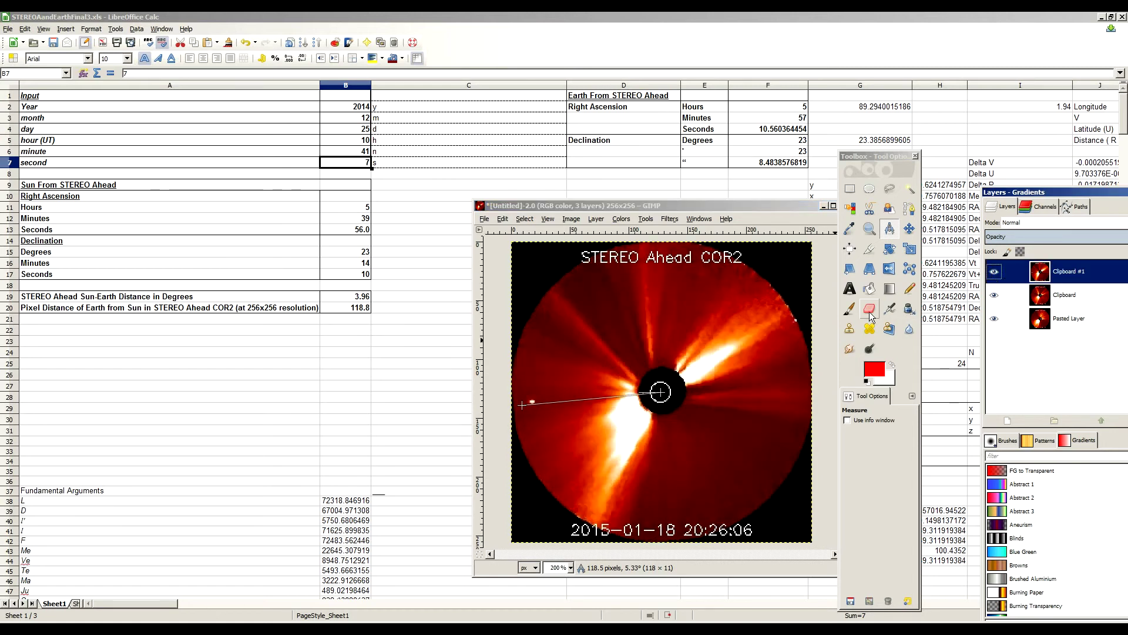
pyautogui.click(360, 111)
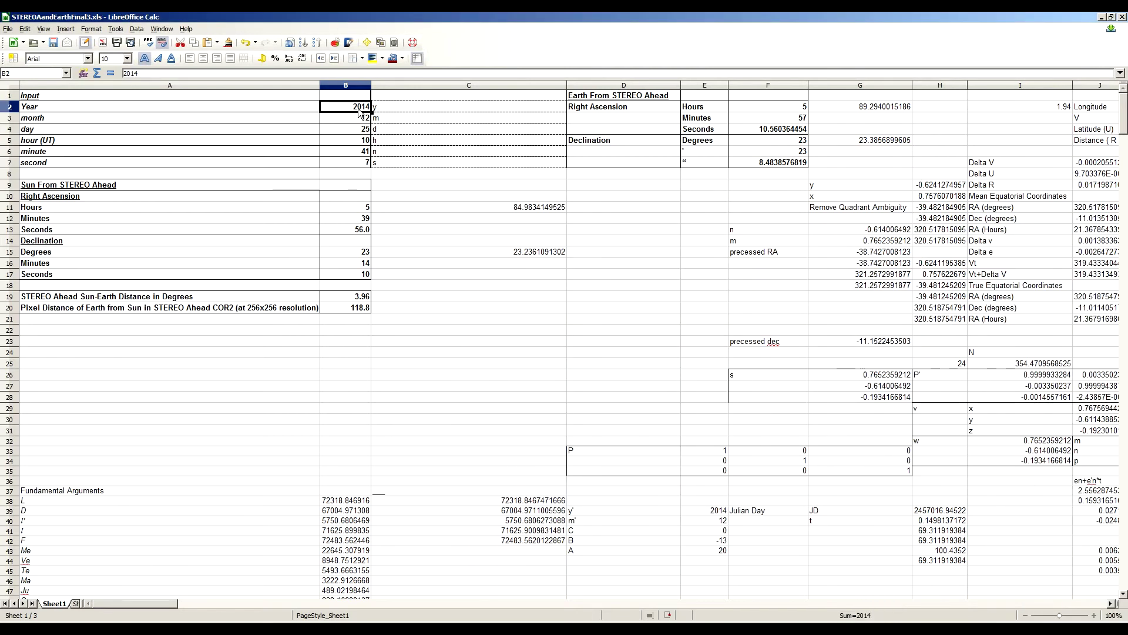
pyautogui.write('2015')
pyautogui.press('Return')
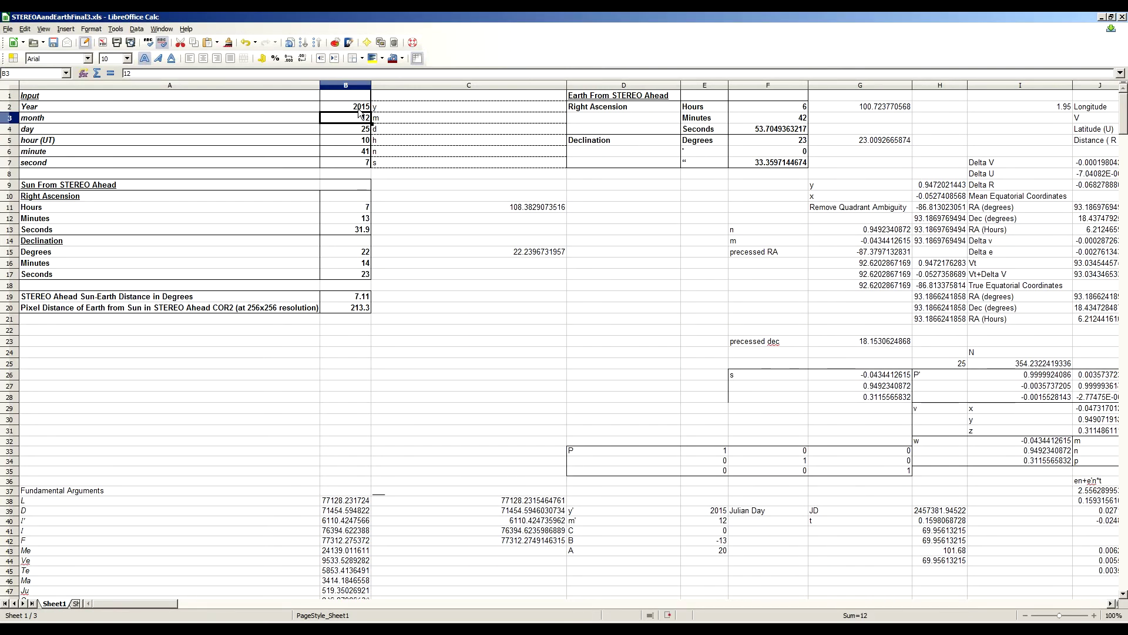
pyautogui.hotkey('alt', 'Tab')
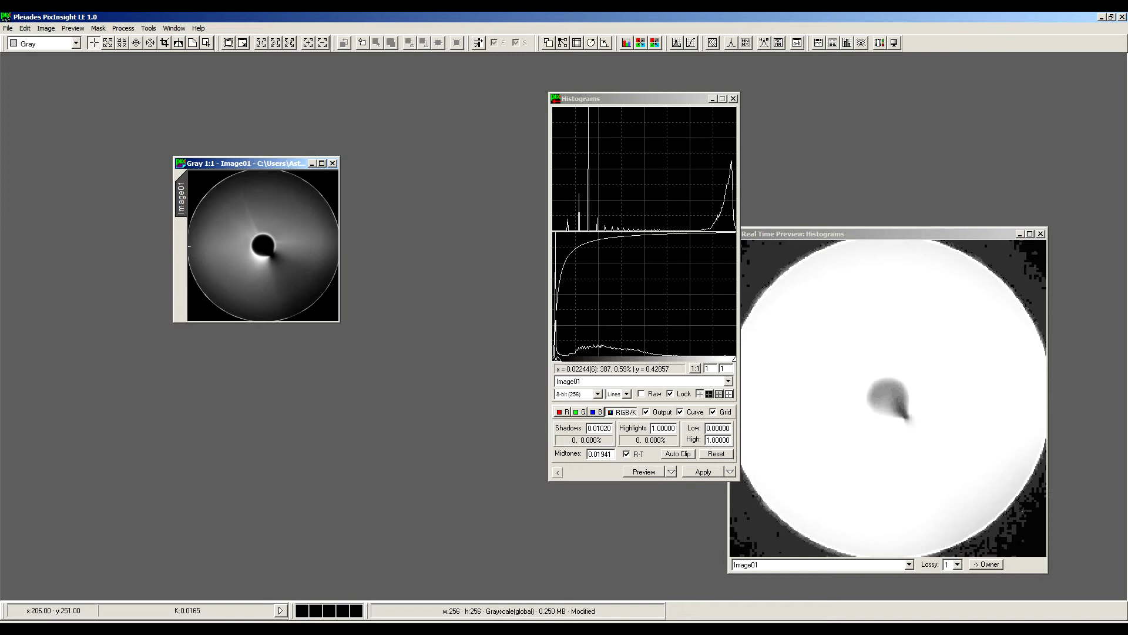
pyautogui.hotkey('alt', 'Tab')
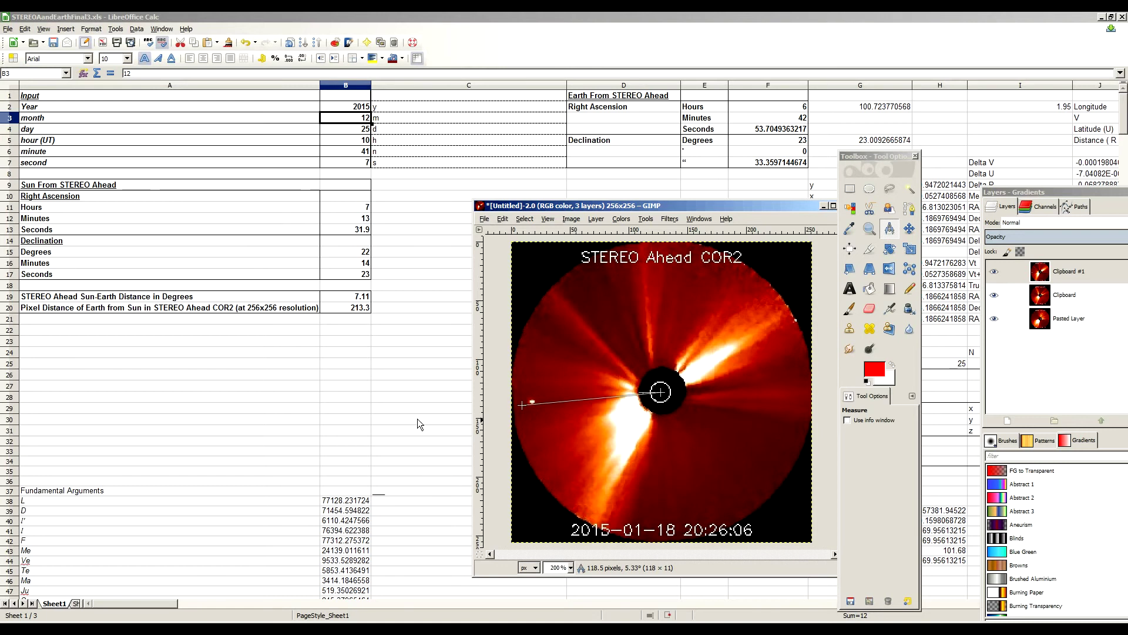
# Set the minutes to 26 and seconds to 6, then check the pixel distance
pyautogui.click(361, 140)
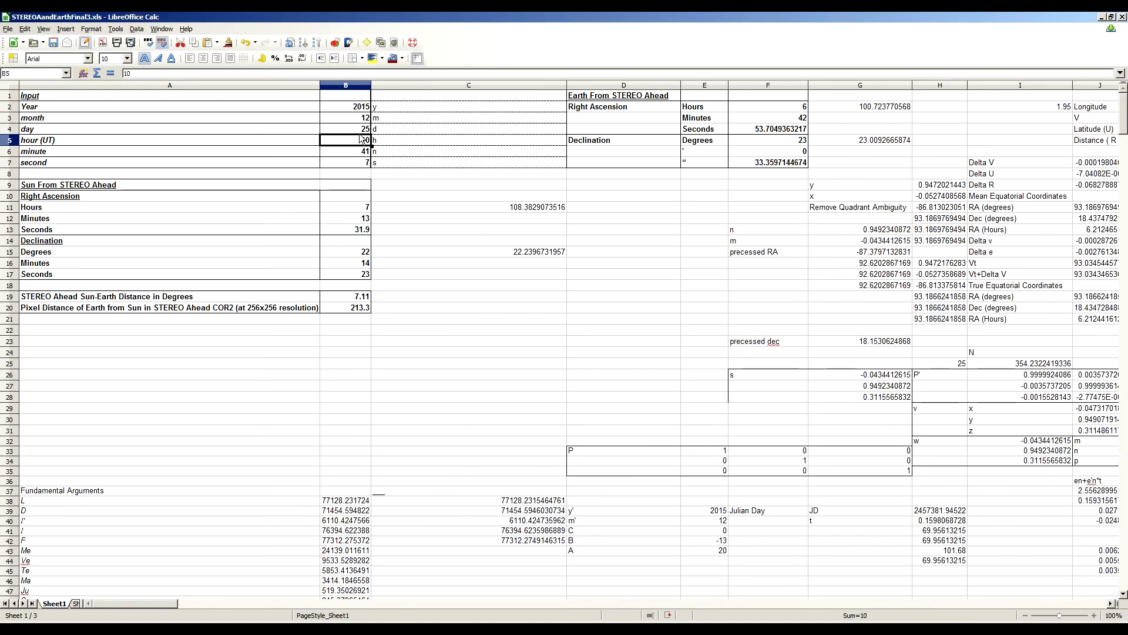
pyautogui.press('Return')
pyautogui.write('26')
pyautogui.press('Return')
pyautogui.write('6')
pyautogui.press('Return')
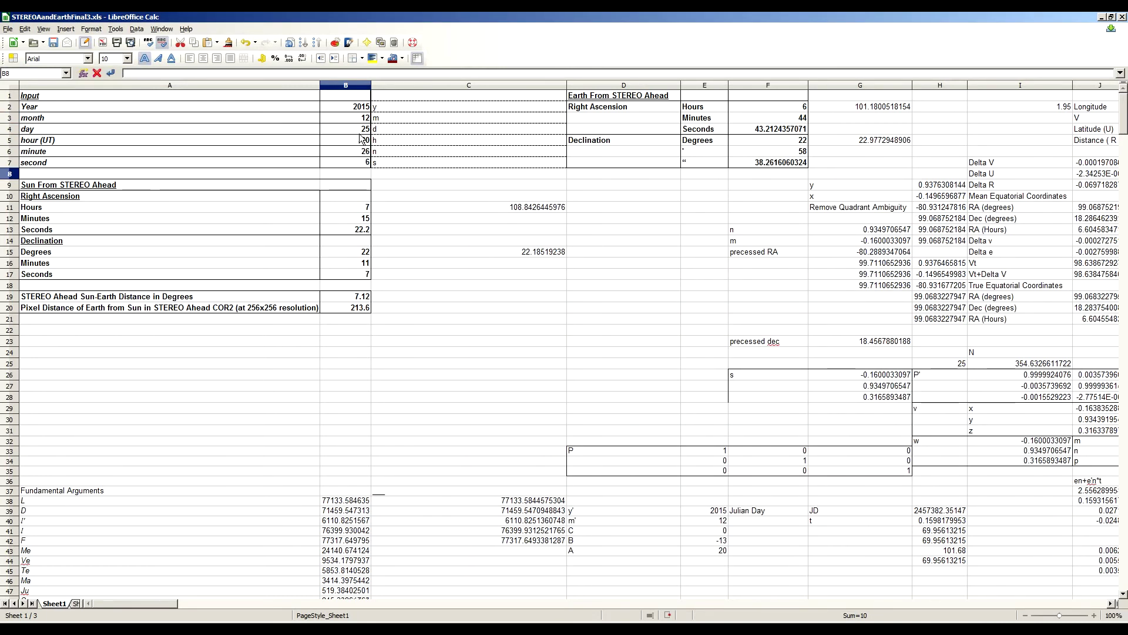
pyautogui.click(363, 307)
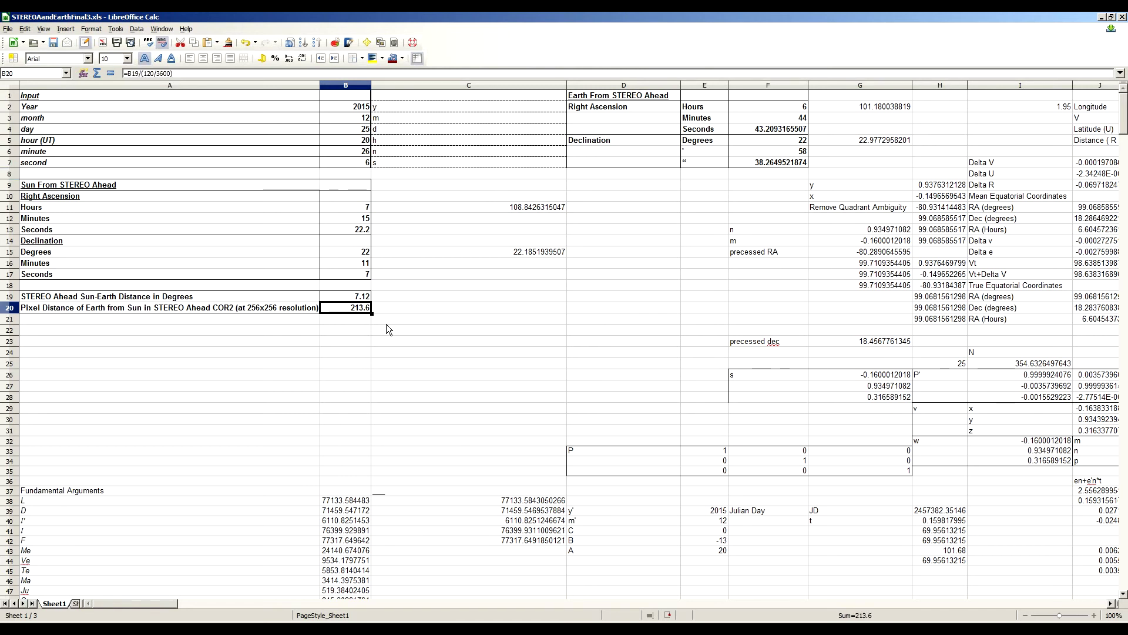
# Set the month to 1 and the day to 18 for 2015-01-18
pyautogui.click(365, 118)
pyautogui.click(368, 108)
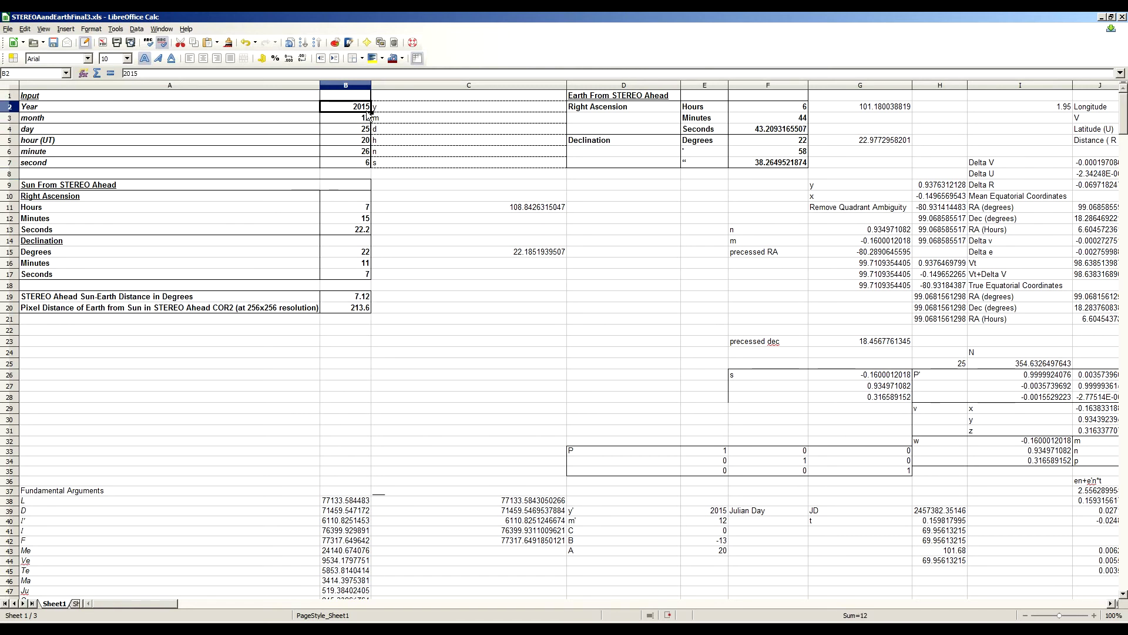
pyautogui.click(368, 117)
pyautogui.write('1')
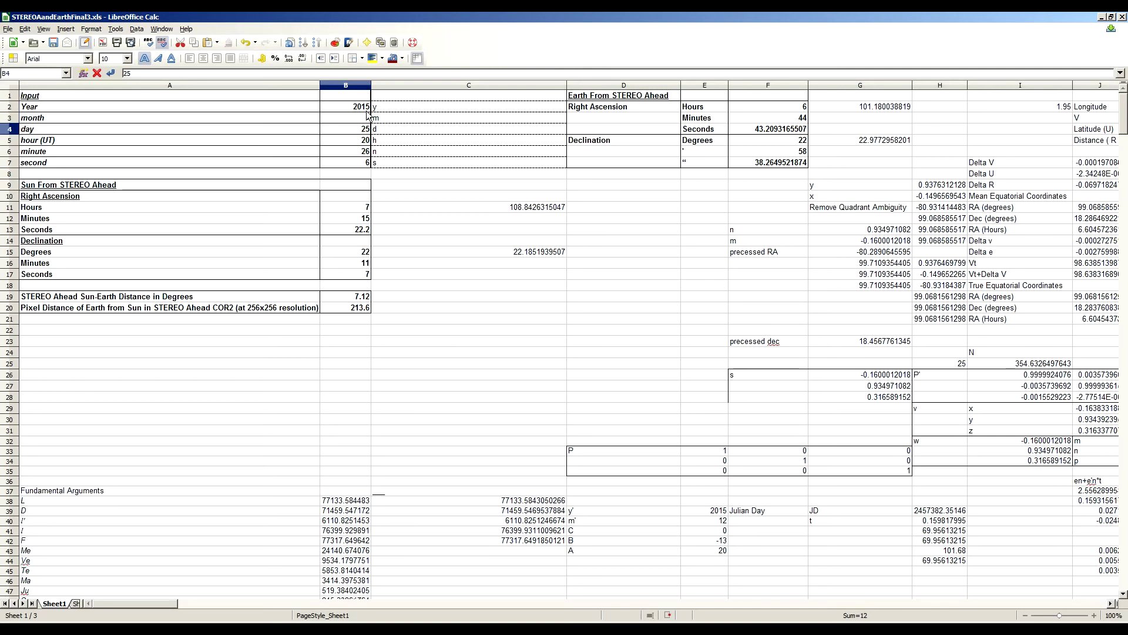
pyautogui.press('Return')
pyautogui.hotkey('alt', 'Tab')
pyautogui.hotkey('alt', 'Tab')
pyautogui.write('18')
pyautogui.press('Return')
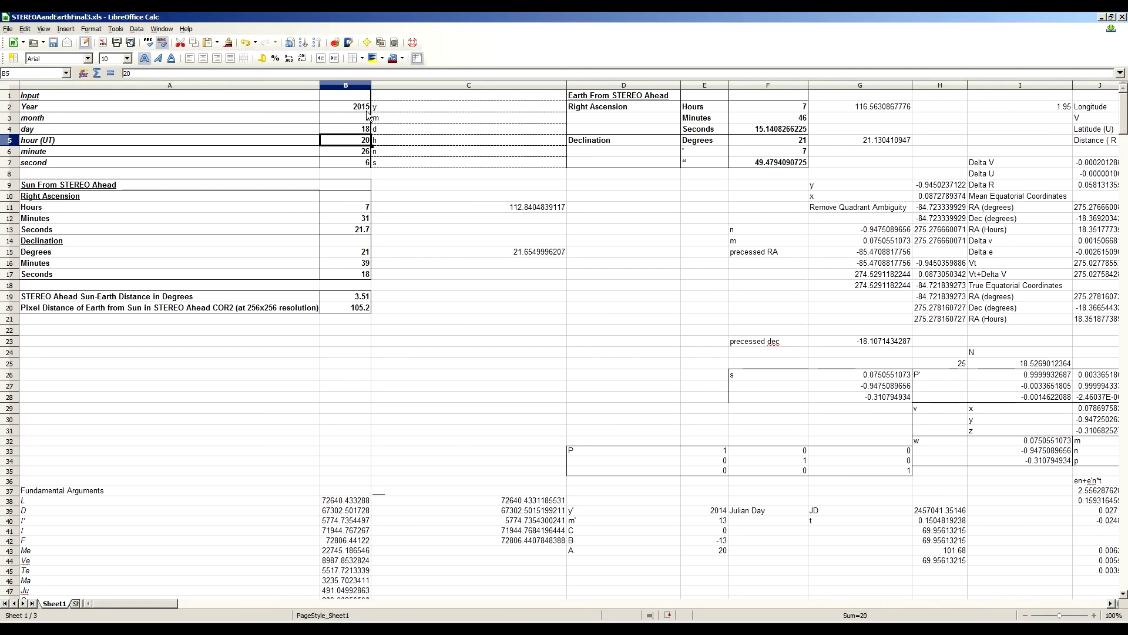
pyautogui.hotkey('alt', 'Tab')
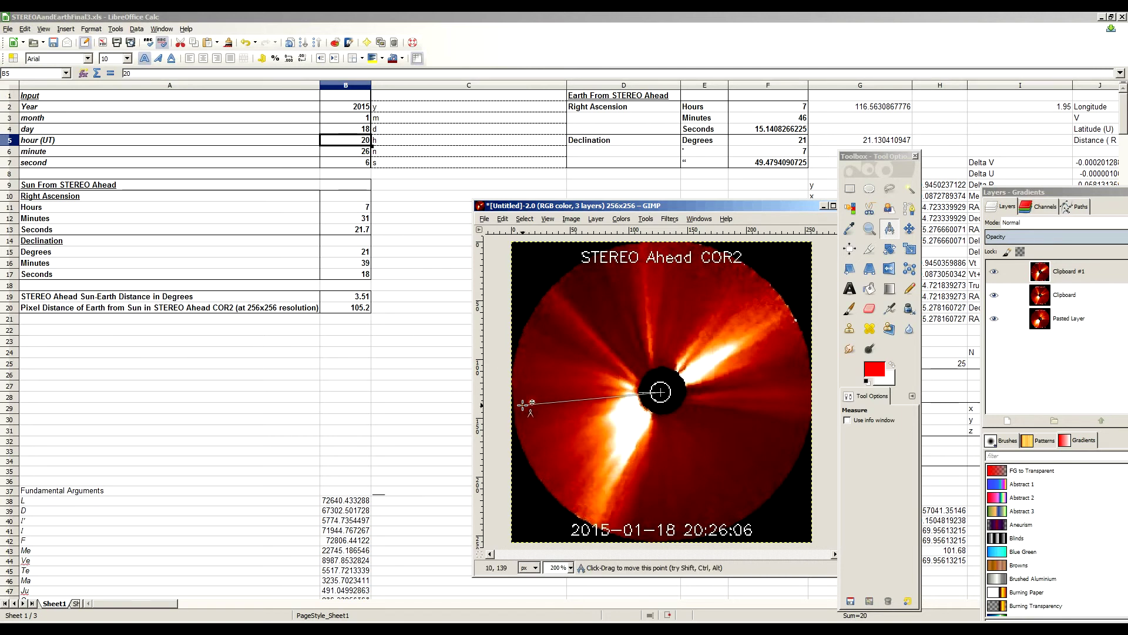
# Drag the measuring line's end onto Earth's dot, reading about 105.3 pixels
pyautogui.moveTo(522, 405); pyautogui.dragTo(534, 400)
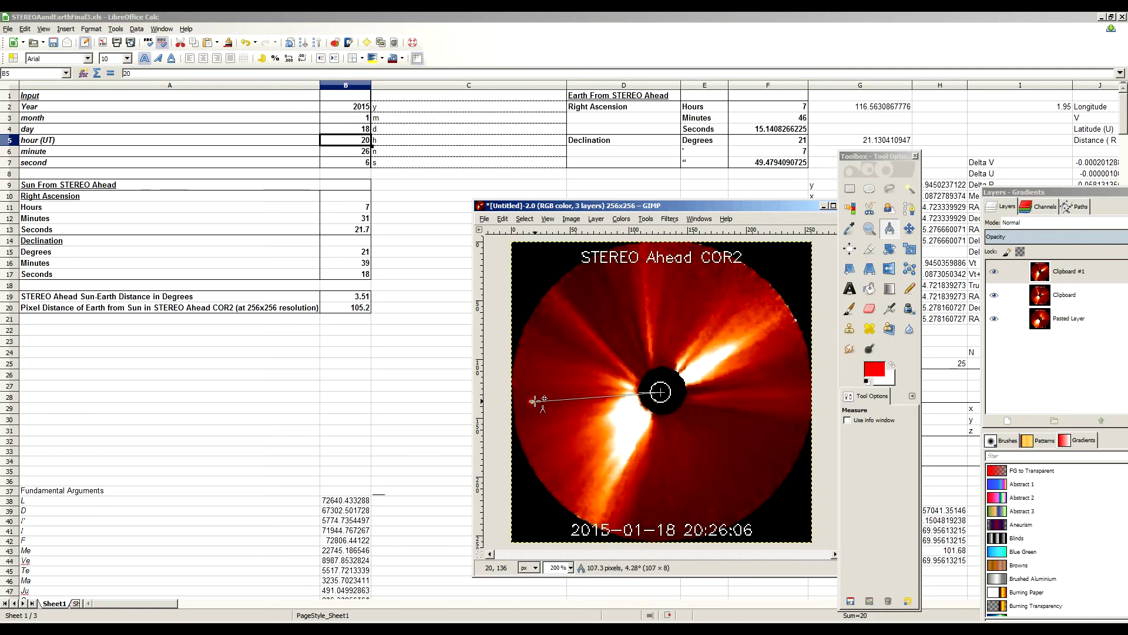
pyautogui.moveTo(536, 400); pyautogui.dragTo(538, 401)
# Scroll to the STEREO-A orbital elements and step through its 2014 Jan 1 epoch and Tp values
pyautogui.click(379, 299)
pyautogui.scroll(-20, 346, 352)
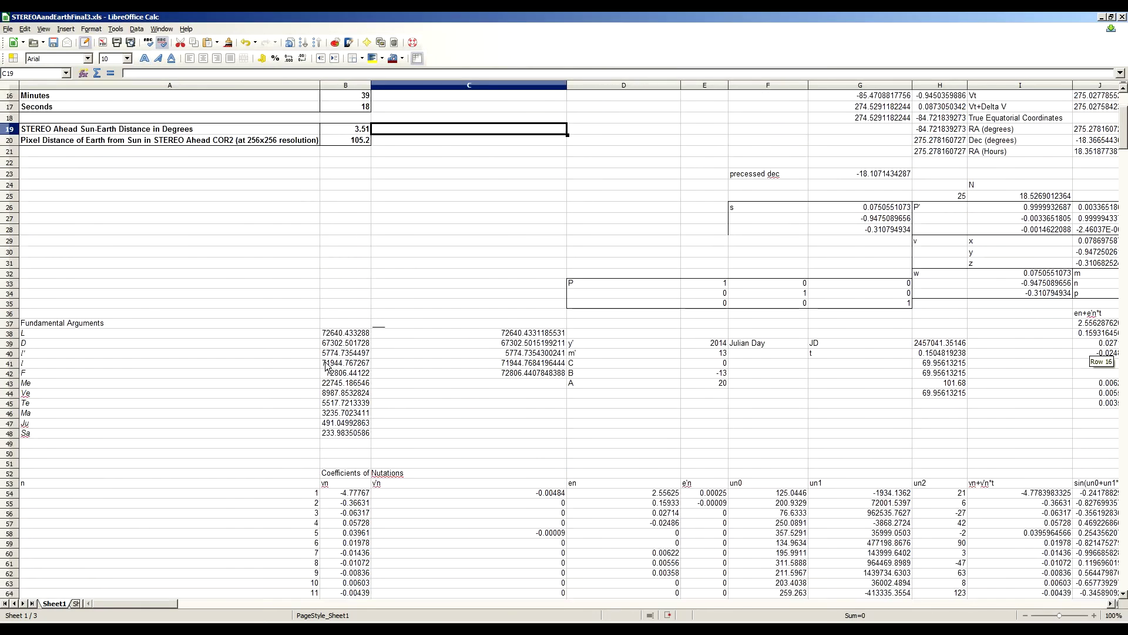
pyautogui.scroll(-11, 326, 361)
pyautogui.scroll(6, 367, 342)
pyautogui.scroll(1, 400, 301)
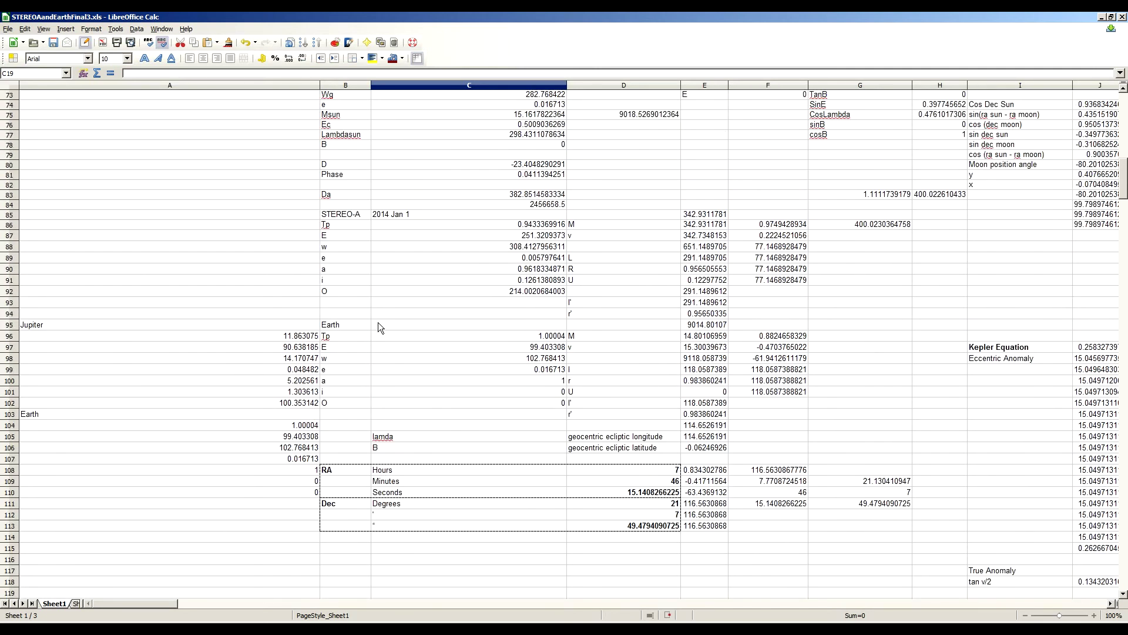
pyautogui.click(360, 215)
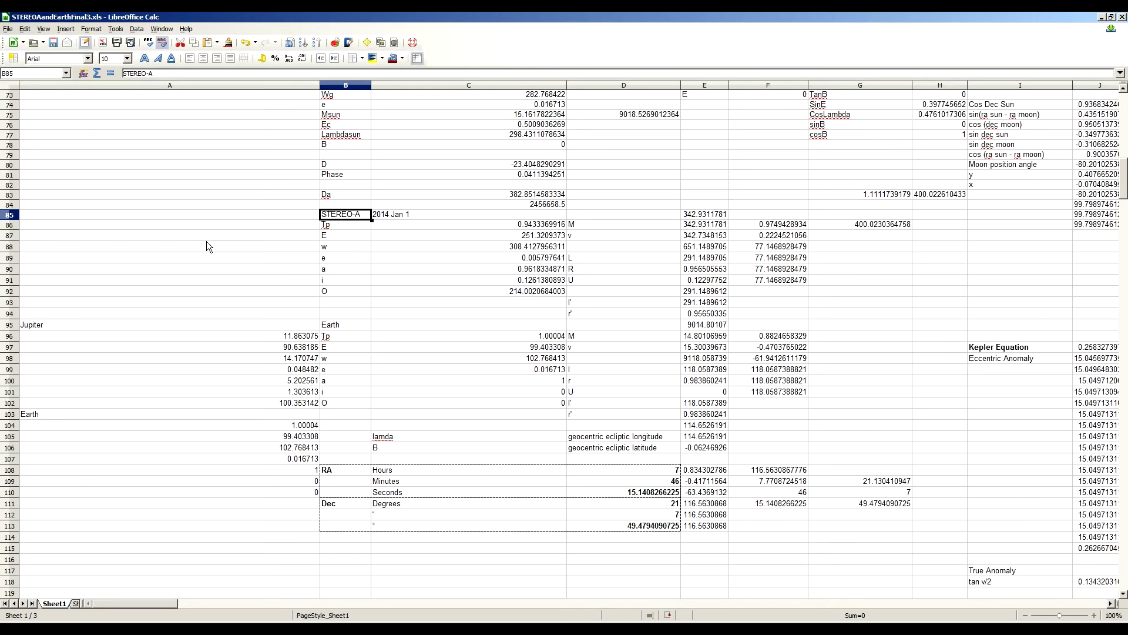
pyautogui.press('Right')
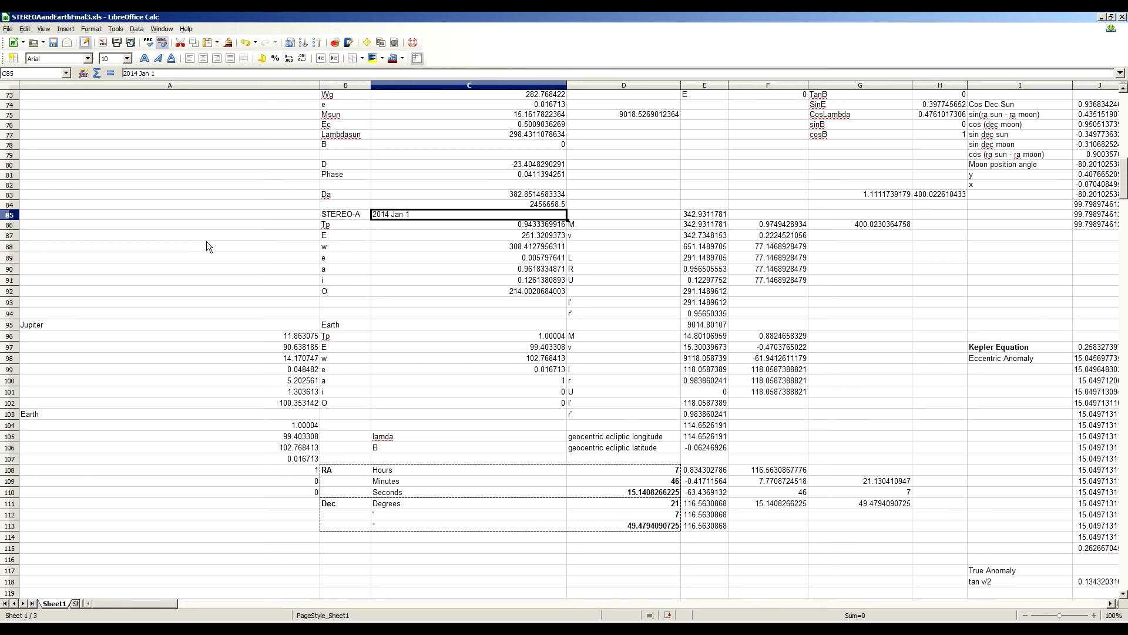
pyautogui.press('Down')
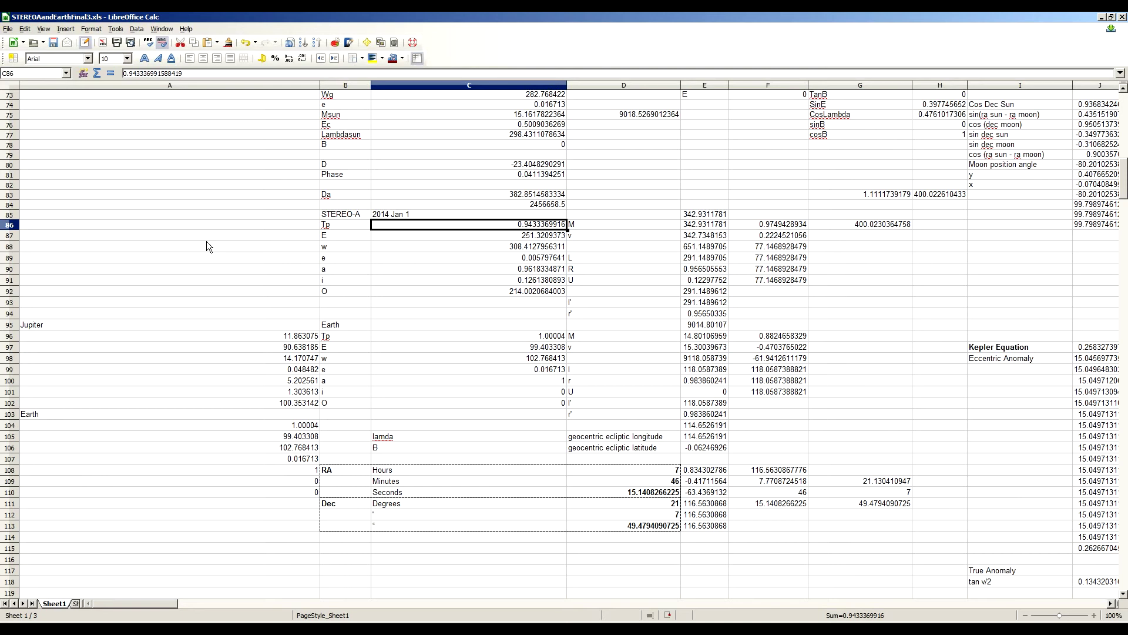
# Copy Jupiter's elements from A96:A102 over Earth's in C96, confirming the overwrite
pyautogui.moveTo(286, 336); pyautogui.dragTo(292, 409)
pyautogui.hotkey('ctrl', 'c')
pyautogui.click(462, 338)
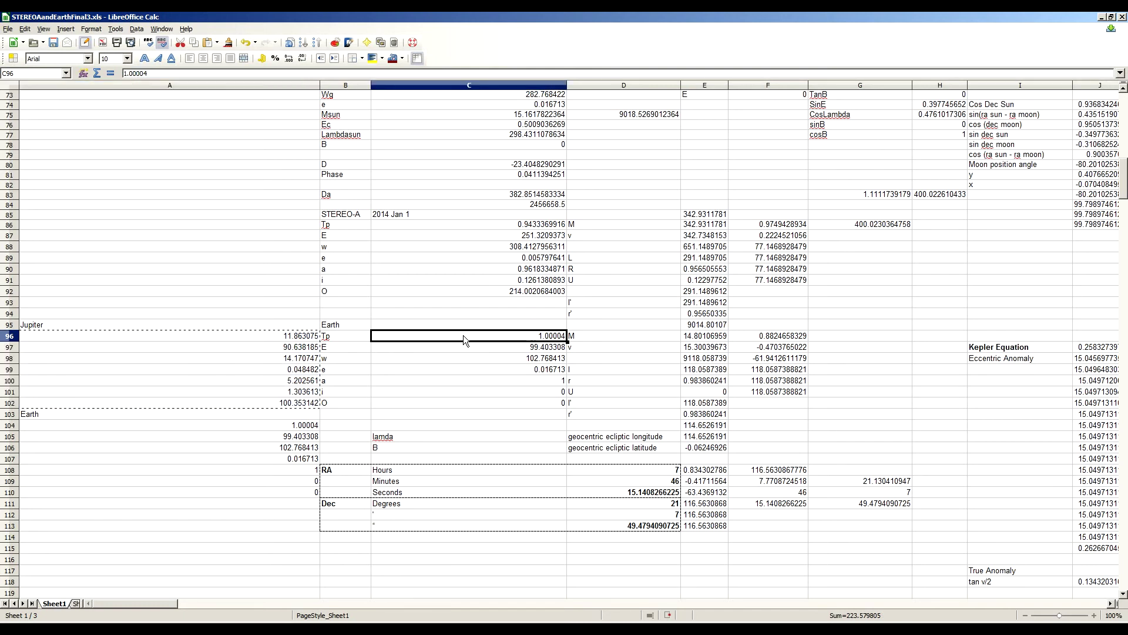
pyautogui.hotkey('ctrl', 'v')
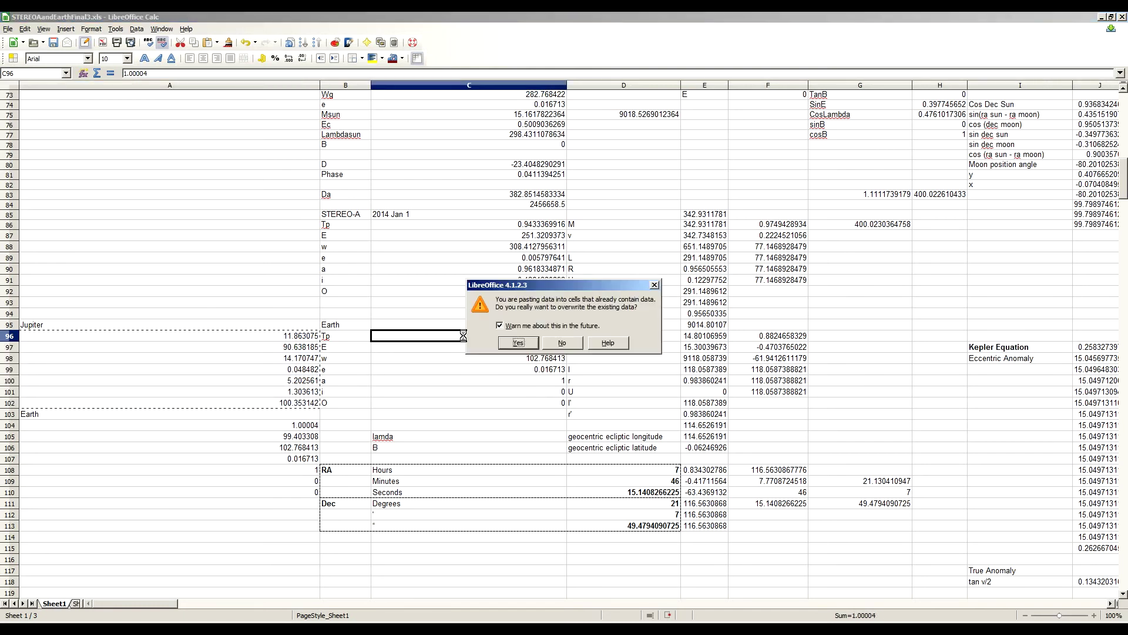
pyautogui.click(517, 343)
# Set the date to 2014-12-25 with month 12, year 2014 and day 25
pyautogui.moveTo(1122, 187); pyautogui.dragTo(1121, 99)
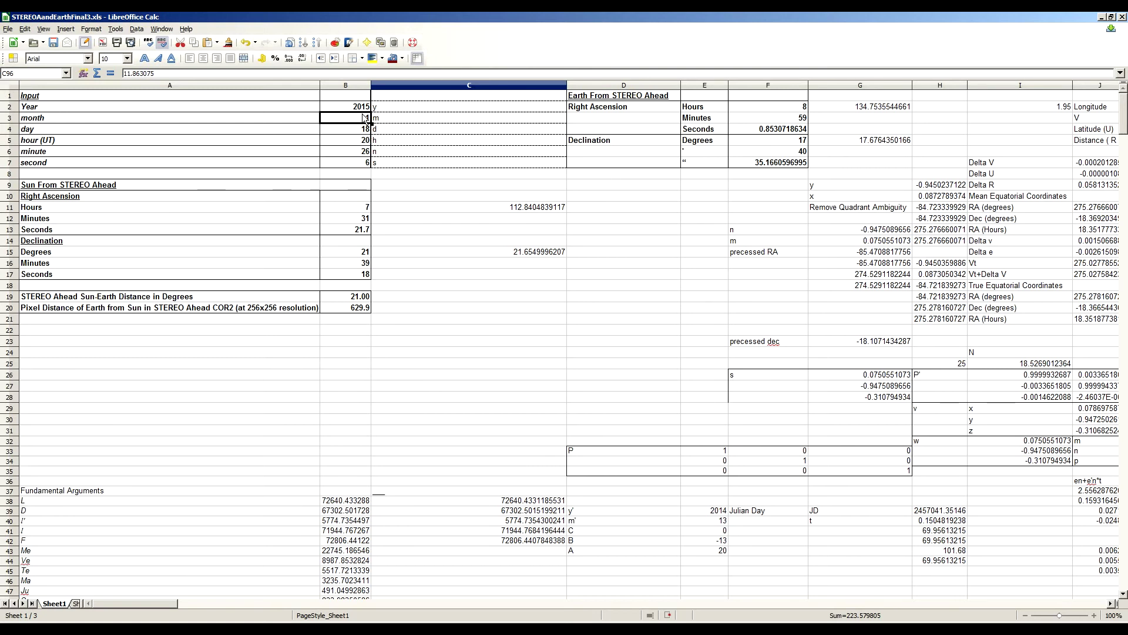
pyautogui.write('12')
pyautogui.press('Return')
pyautogui.press('Up')
pyautogui.press('Up')
pyautogui.write('2014')
pyautogui.press('Return')
pyautogui.press('Down')
pyautogui.press('Down')
pyautogui.press('Down')
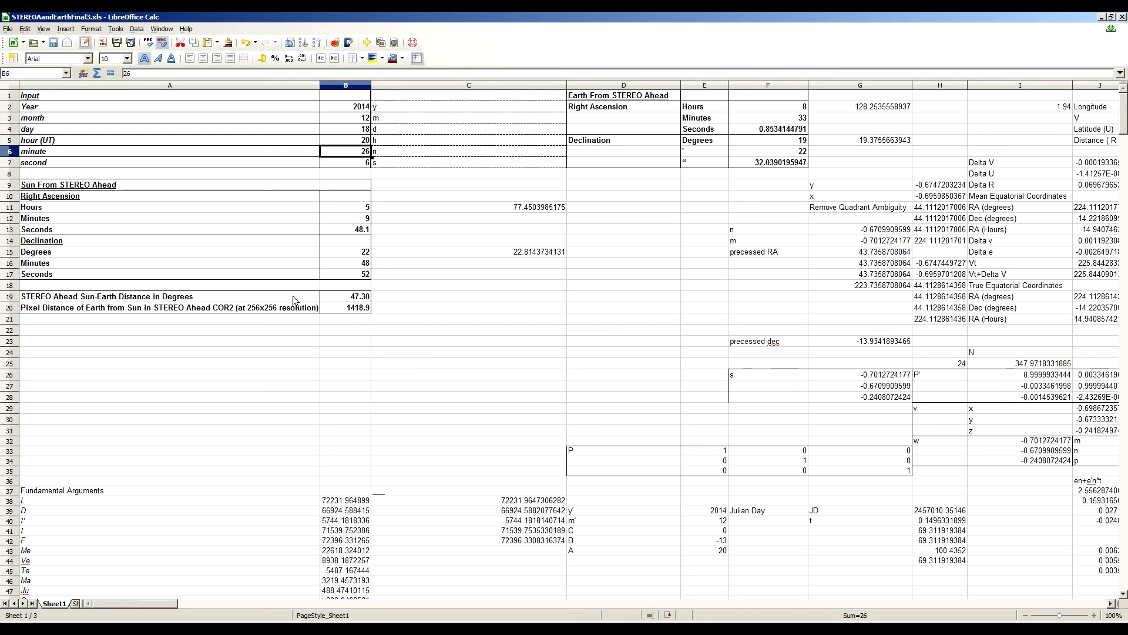
pyautogui.click(361, 298)
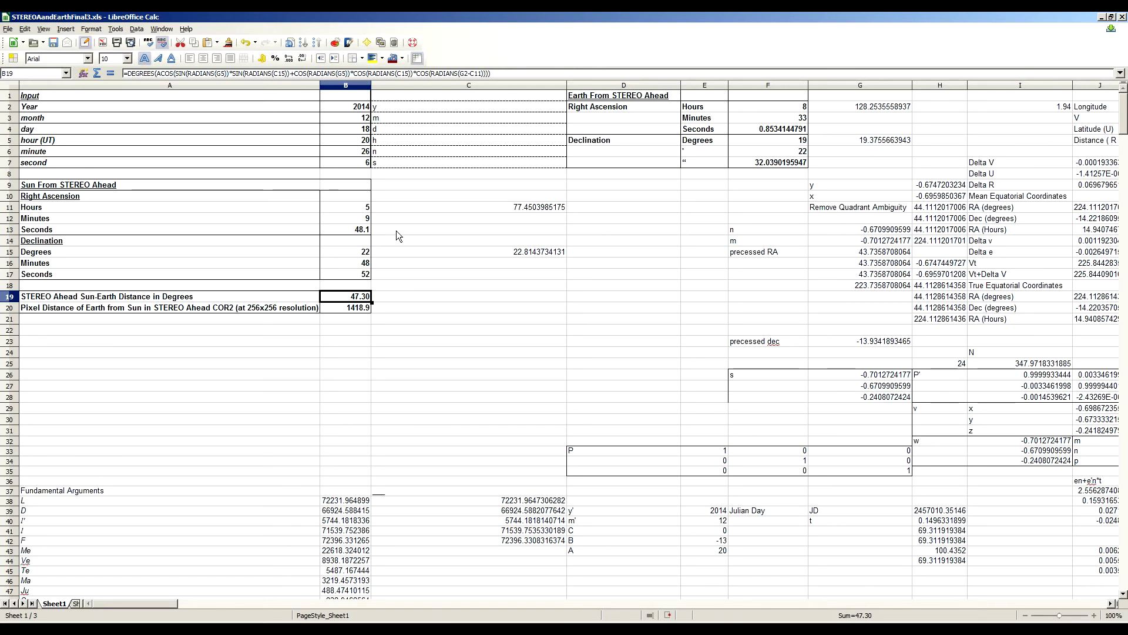
pyautogui.click(354, 130)
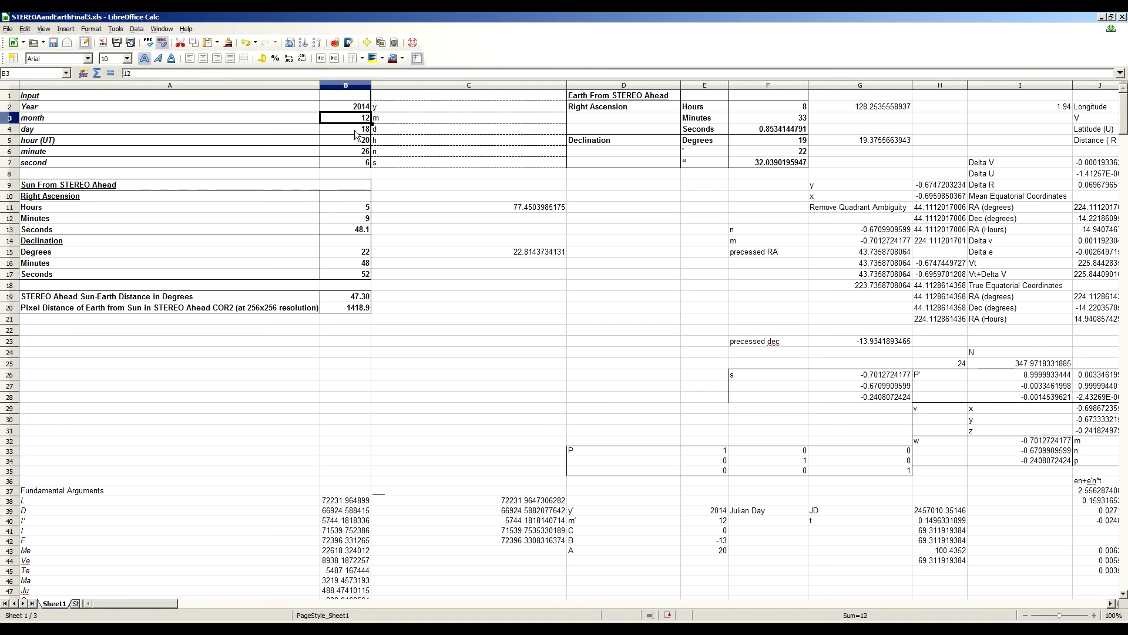
pyautogui.write('25')
pyautogui.press('Return')
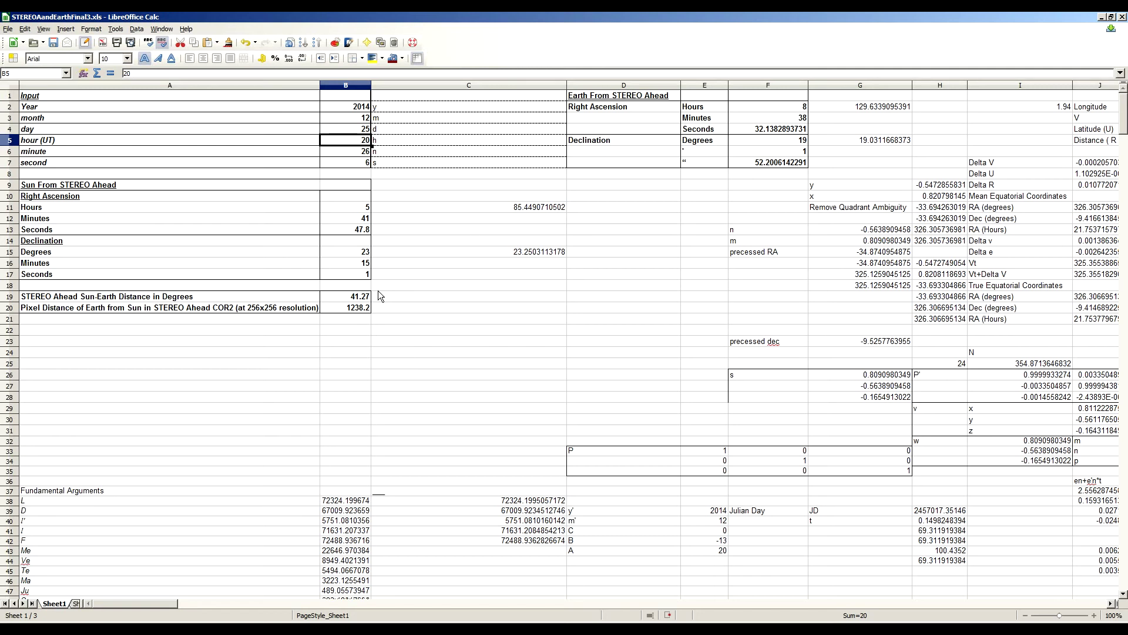
pyautogui.click(359, 298)
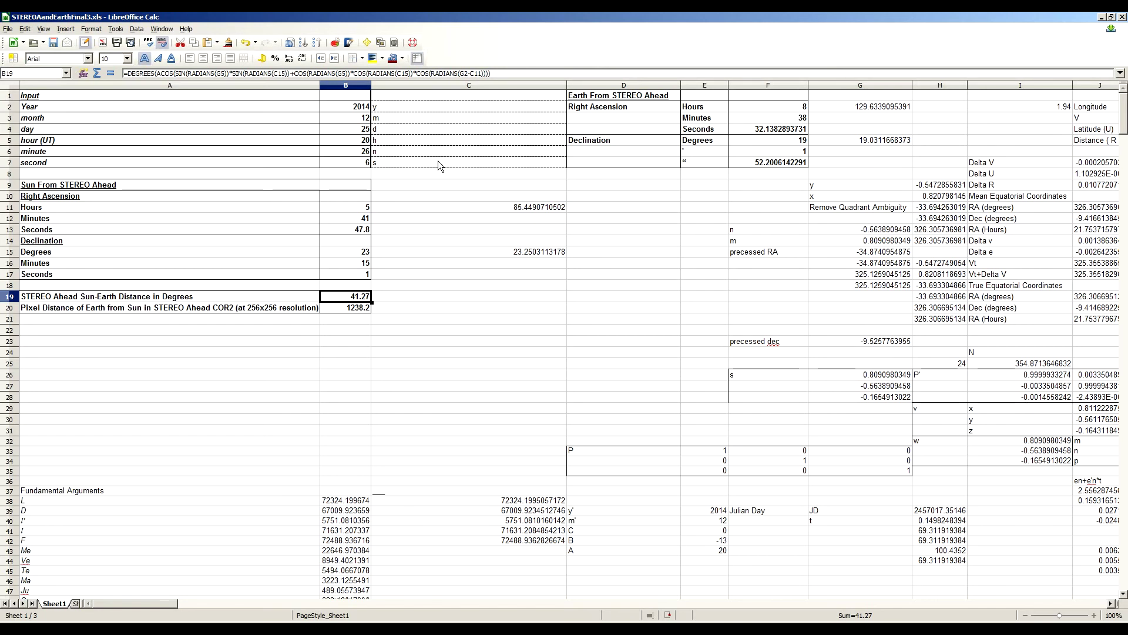
# Enter 2015, 1 and 18 in B2:B4 for the 2015-01-18 date
pyautogui.click(363, 109)
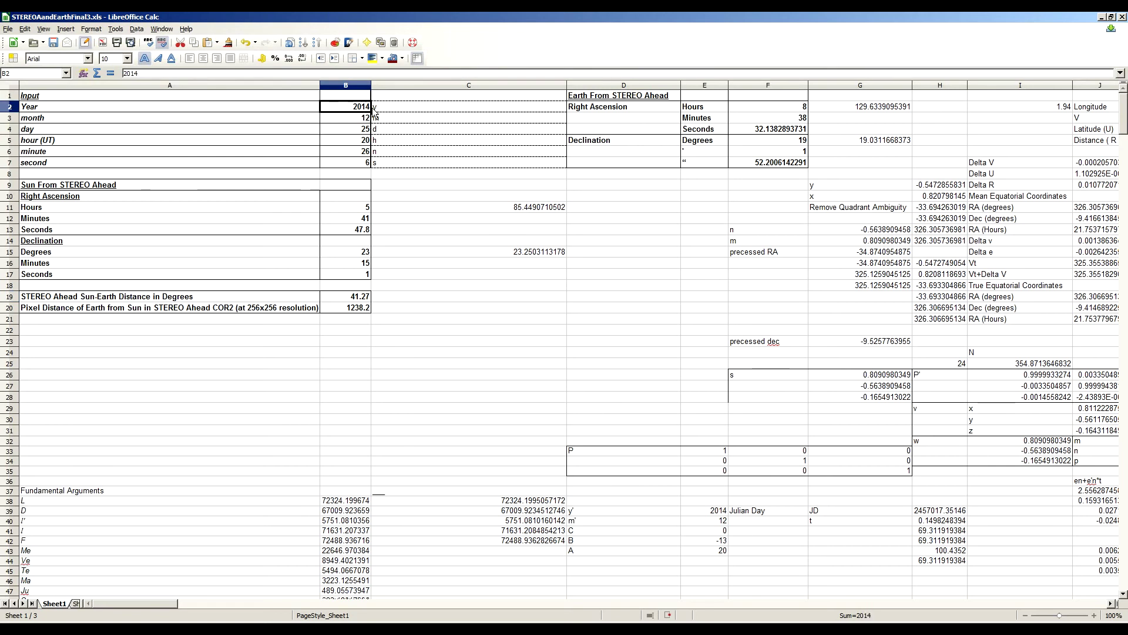
pyautogui.write('2015')
pyautogui.press('Return')
pyautogui.write('1')
pyautogui.press('Return')
pyautogui.write('18')
pyautogui.press('Return')
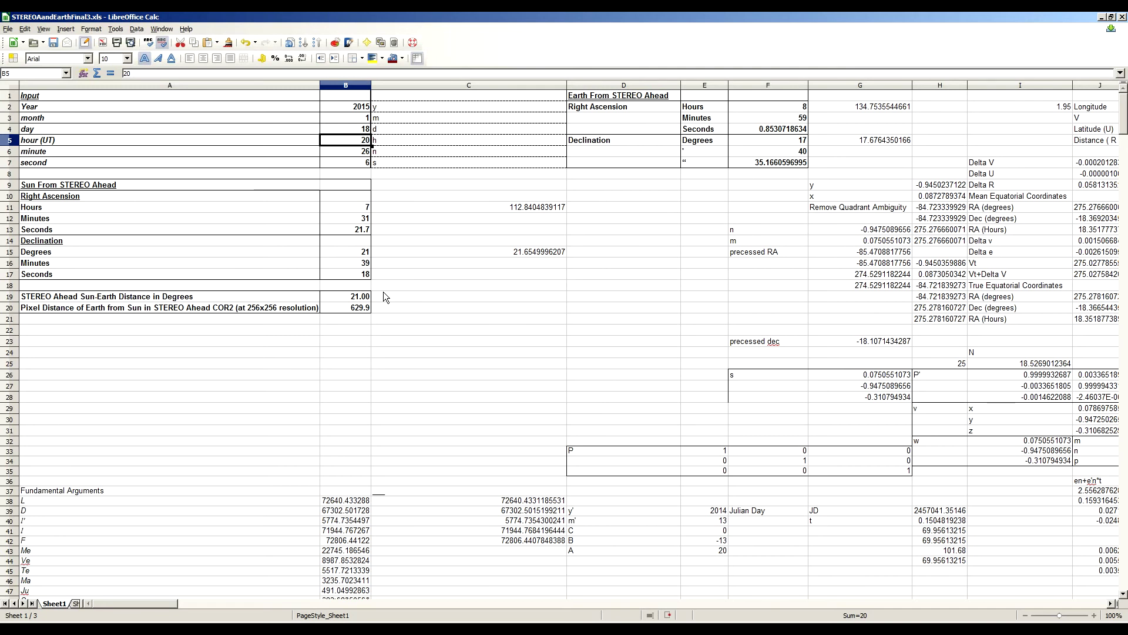
pyautogui.scroll(-14, 383, 291)
pyautogui.scroll(-12, 383, 291)
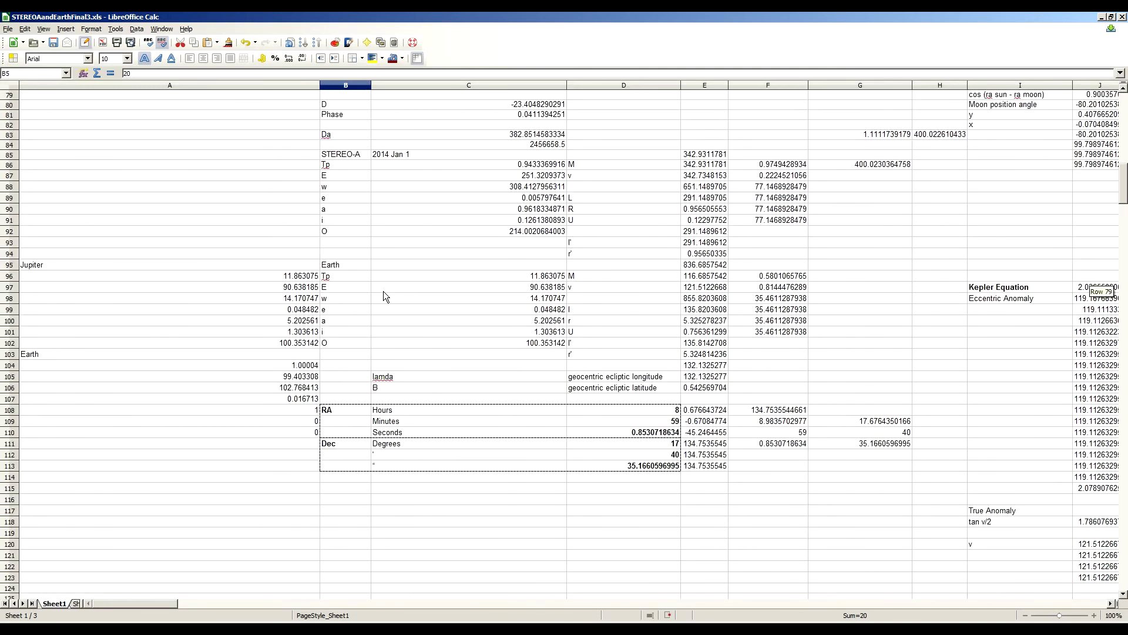
pyautogui.click(307, 280)
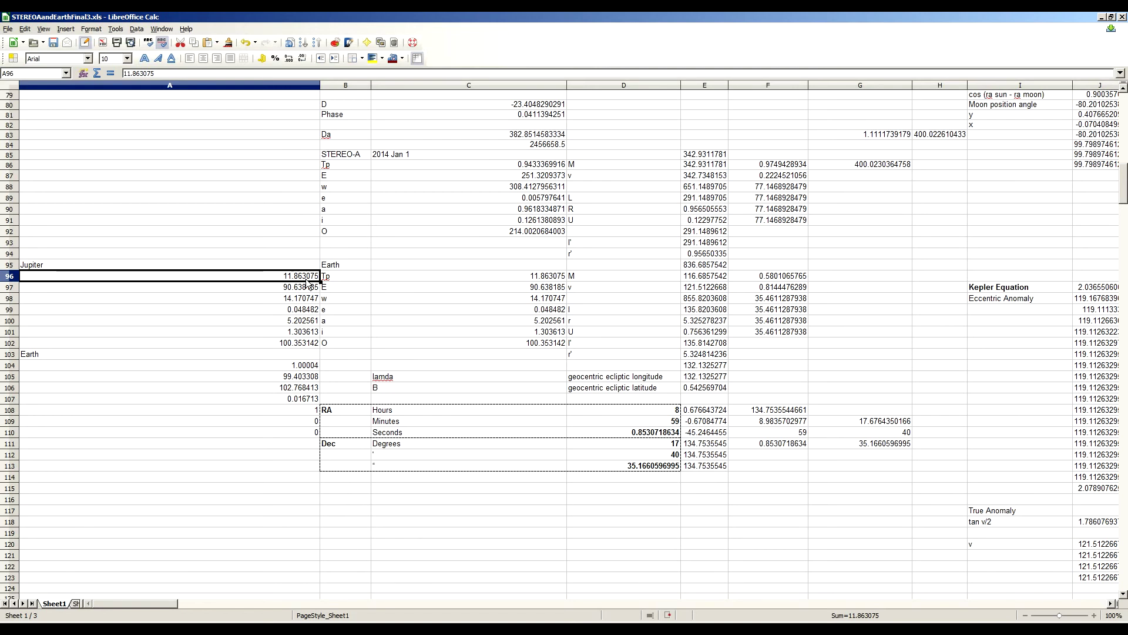
pyautogui.scroll(20, 308, 303)
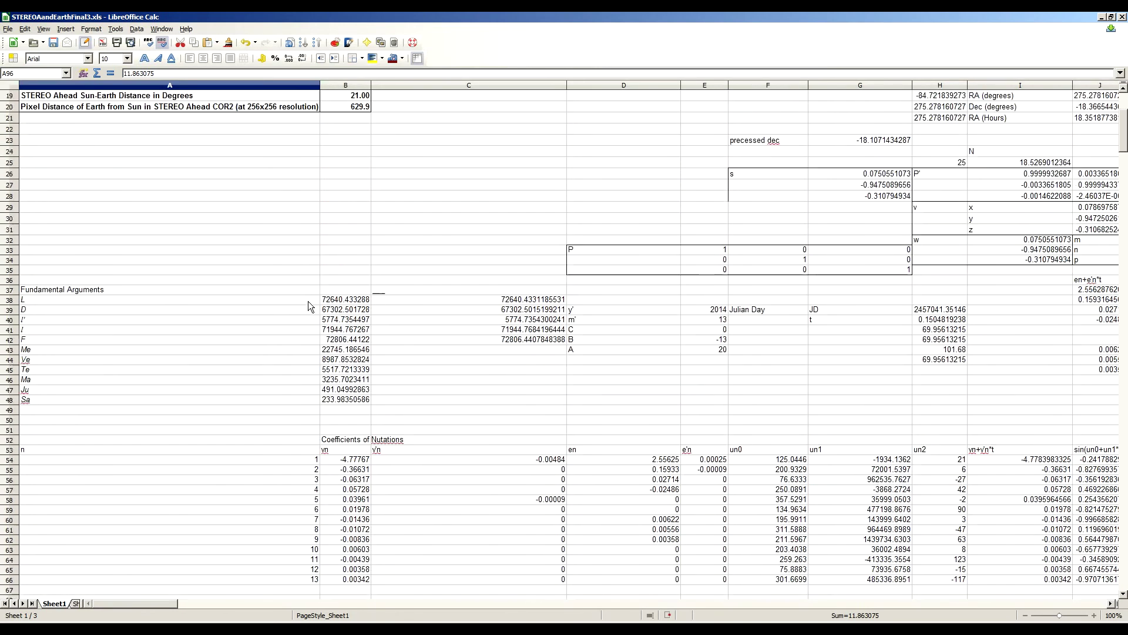
pyautogui.scroll(6, 308, 301)
pyautogui.scroll(-8, 360, 284)
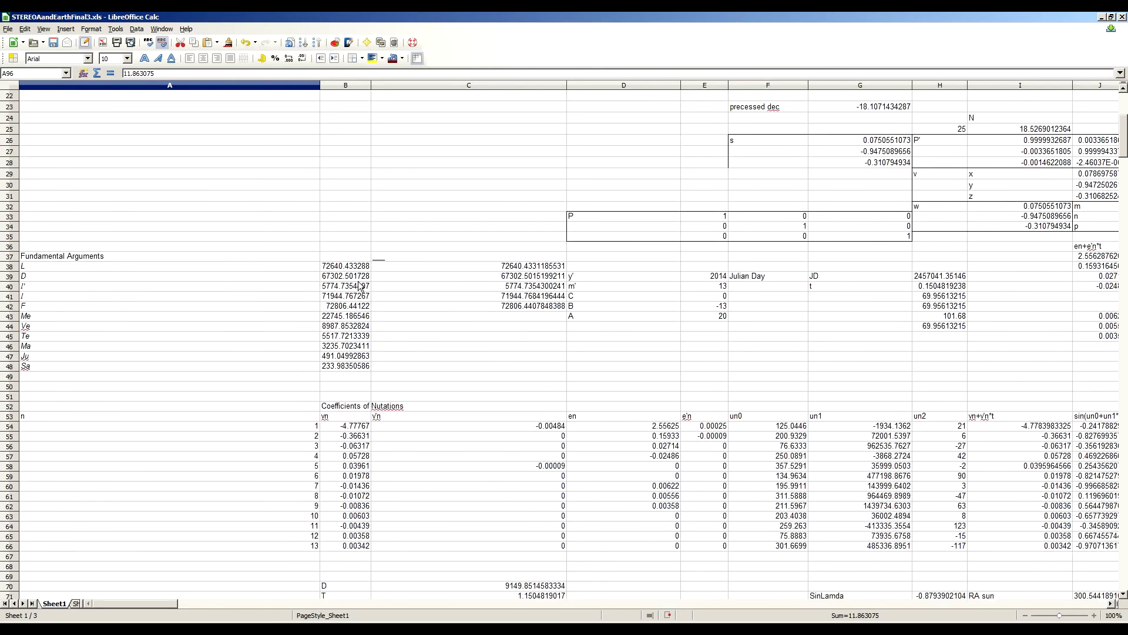
pyautogui.scroll(-12, 360, 284)
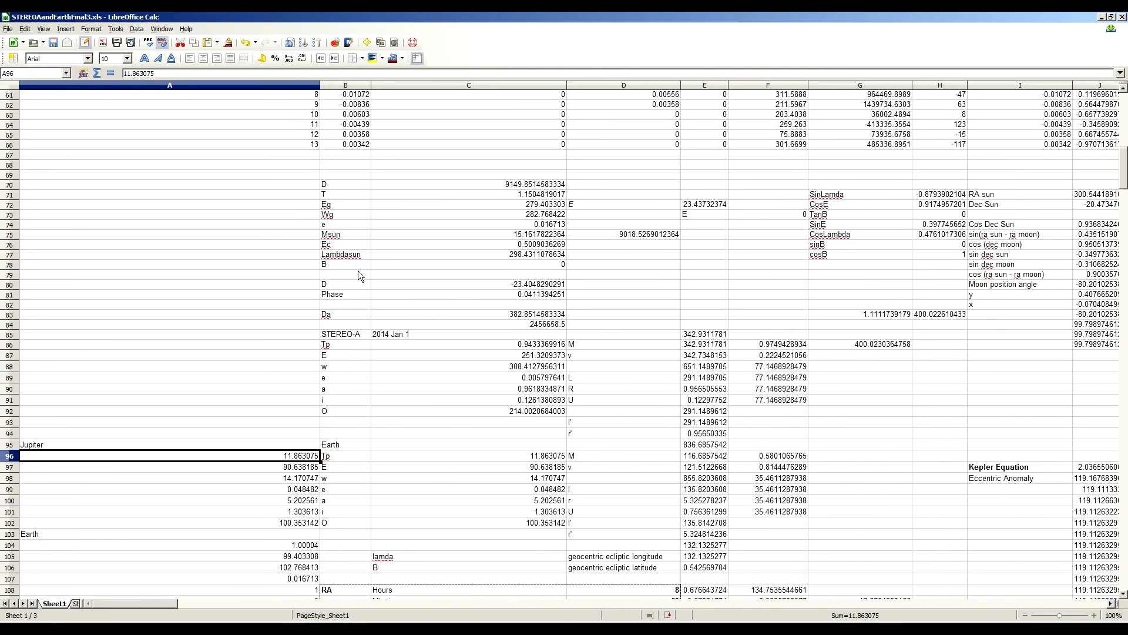
pyautogui.scroll(20, 358, 271)
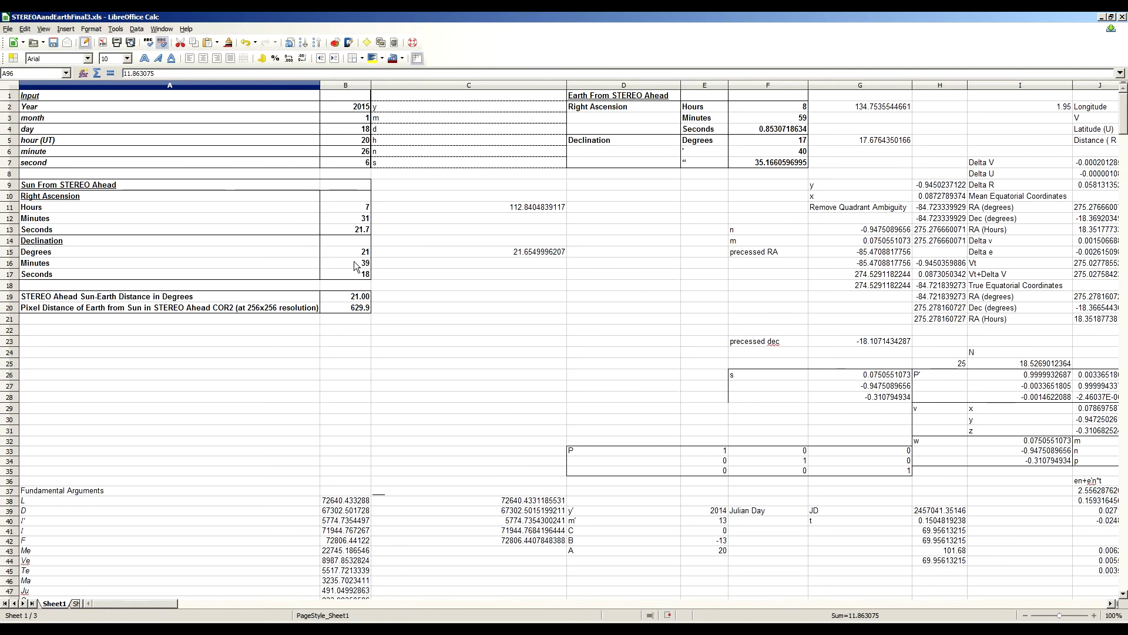
# Change the month in B3 to 2 and the day in B4 to 6
pyautogui.click(616, 101)
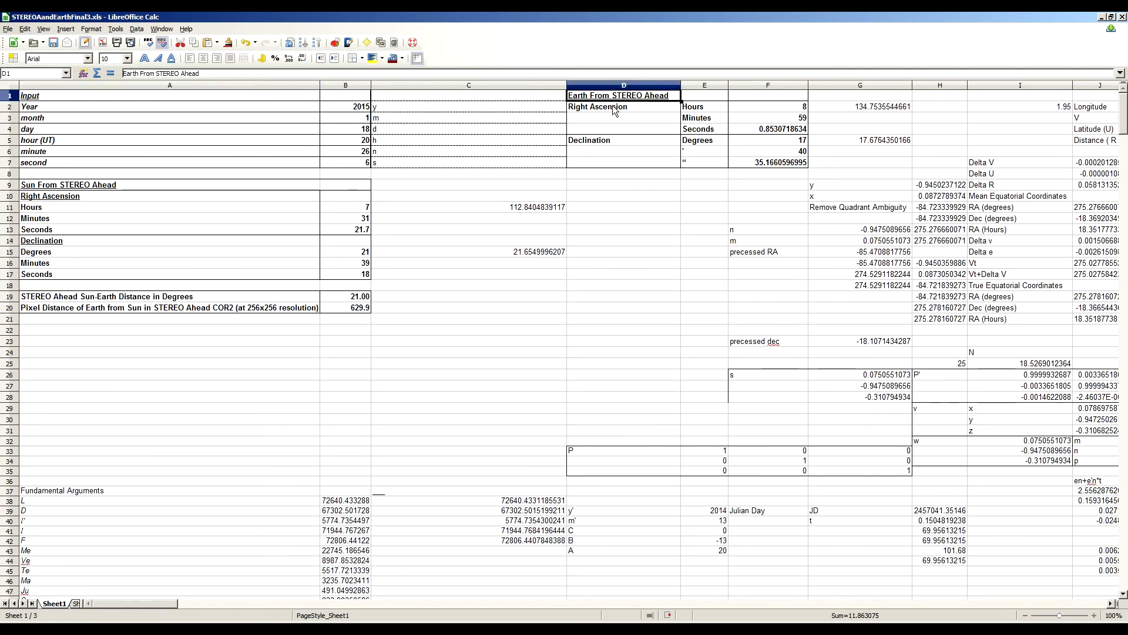
pyautogui.moveTo(1122, 108)
pyautogui.mouseDown()
pyautogui.moveTo(1123, 182)
pyautogui.moveTo(1122, 94)
pyautogui.mouseUp()
pyautogui.click(396, 237)
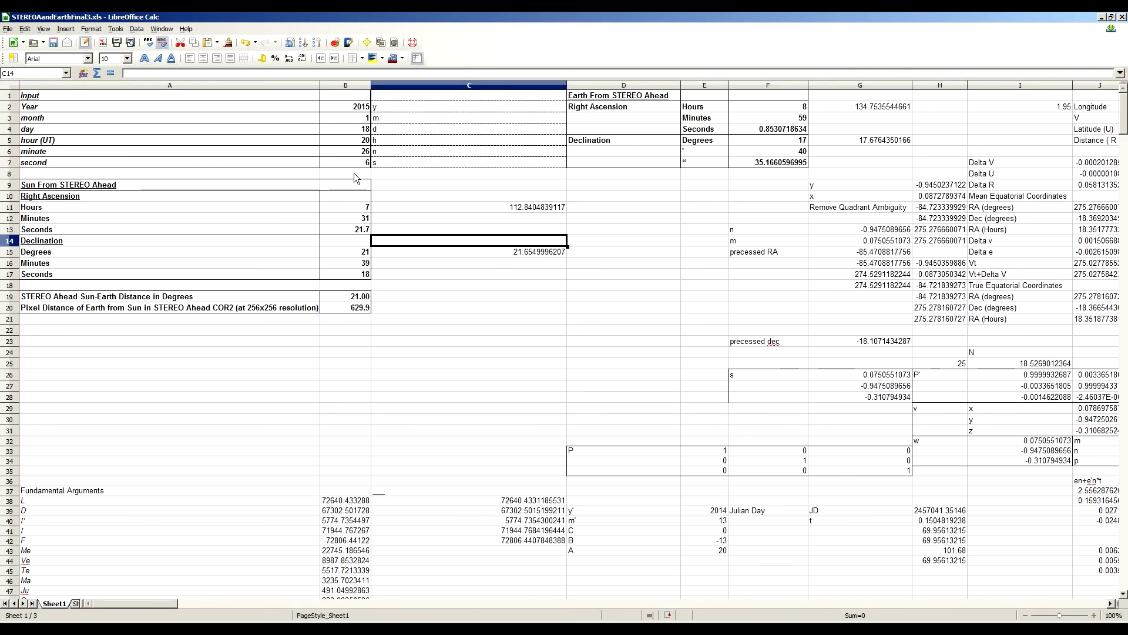
pyautogui.click(348, 126)
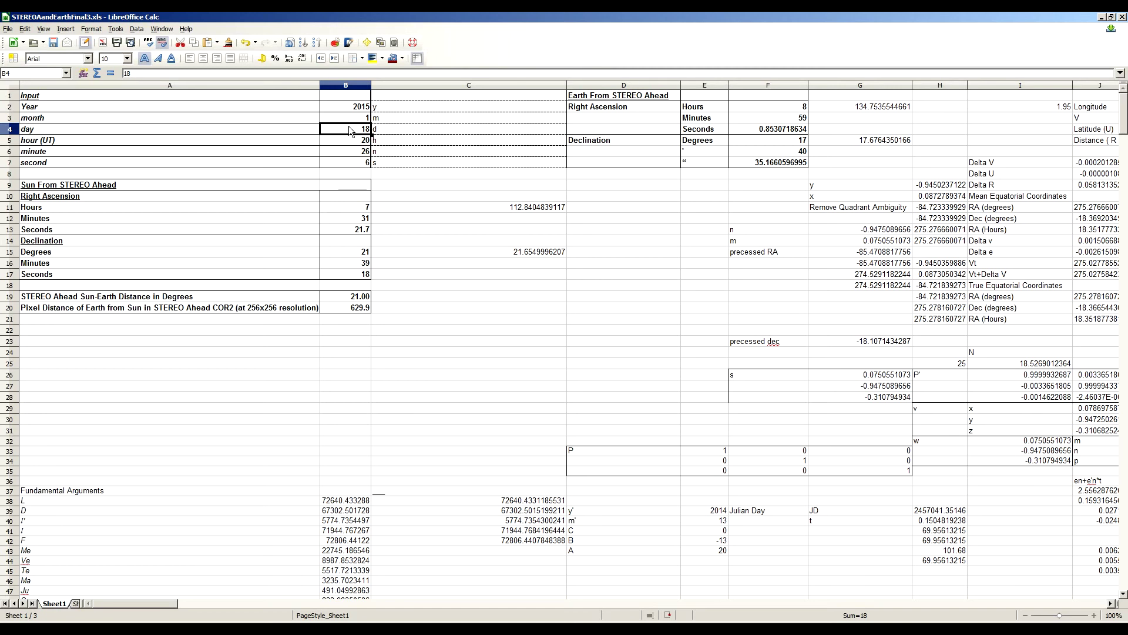
pyautogui.press('Up')
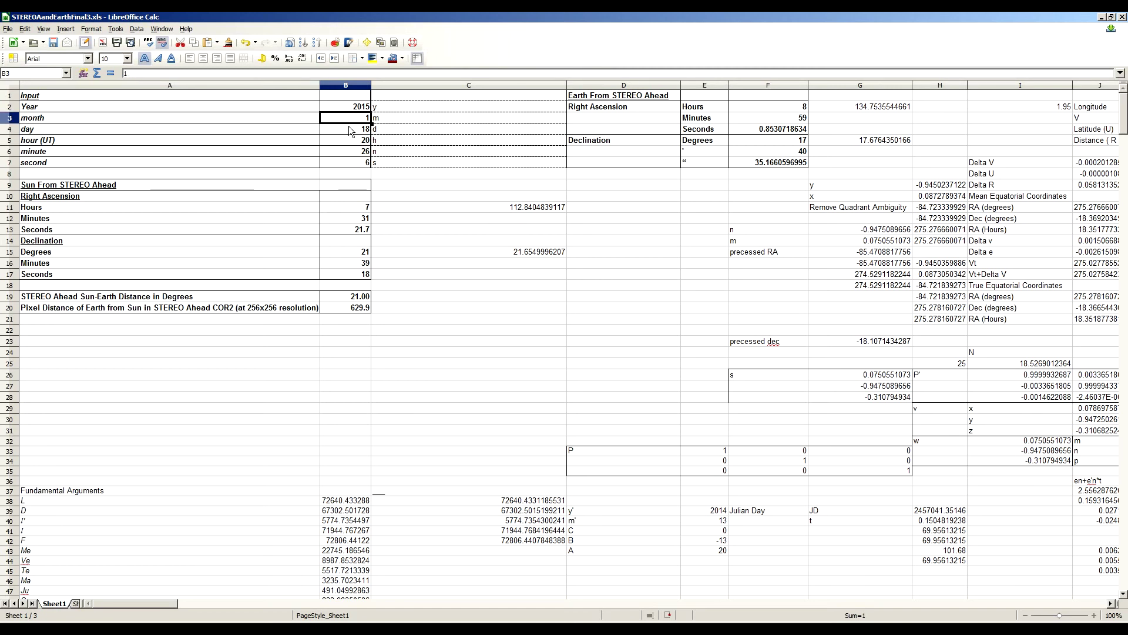
pyautogui.press('Down')
pyautogui.press('Up')
pyautogui.write('2')
pyautogui.press('Return')
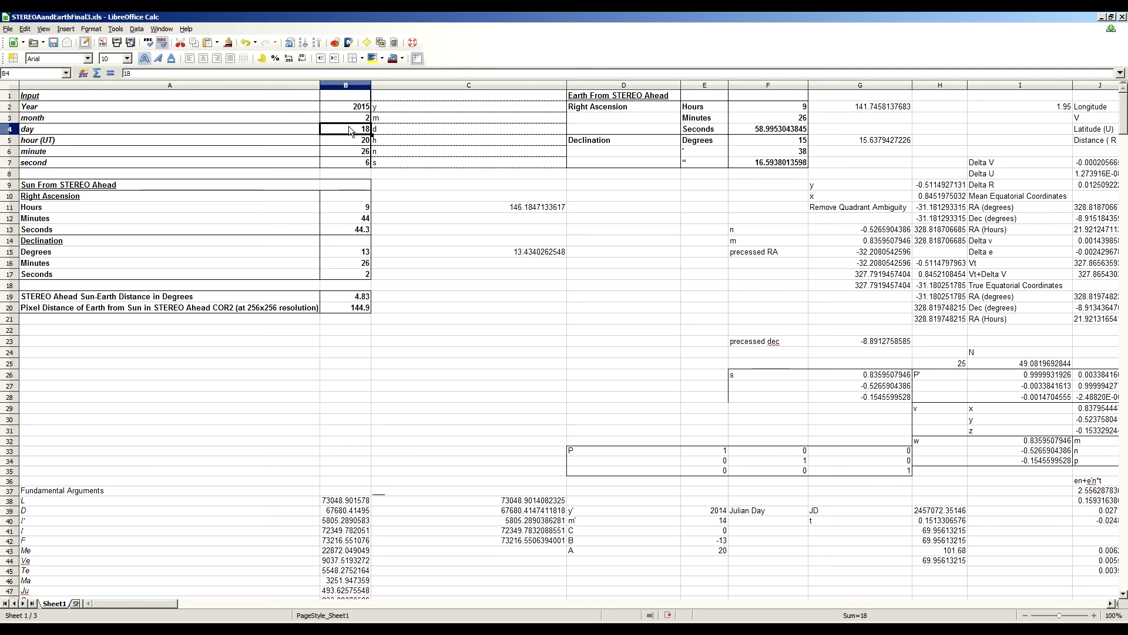
pyautogui.write('6')
pyautogui.press('Return')
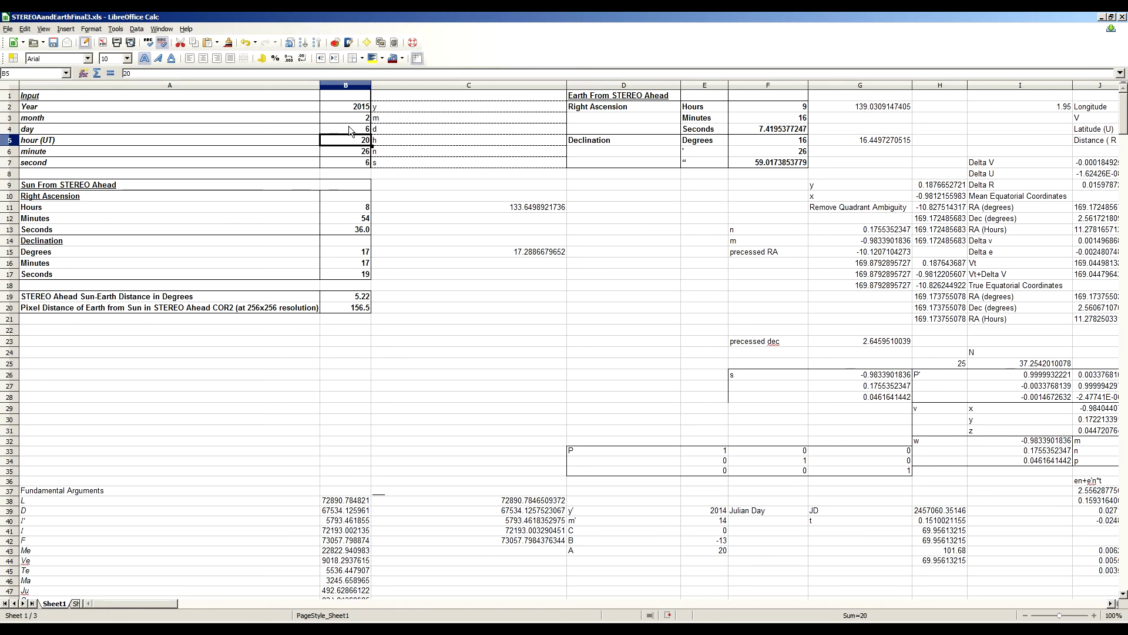
# Check the recalculated 5.22° distance formula in B19
pyautogui.press('Down')
pyautogui.press('Down')
pyautogui.press('Down')
pyautogui.press('Down')
pyautogui.press('Down')
pyautogui.press('Down')
pyautogui.press('Down')
pyautogui.press('Down')
pyautogui.press('Down')
pyautogui.press('Down')
pyautogui.press('Down')
pyautogui.press('Down')
pyautogui.press('Down')
pyautogui.press('Down')
pyautogui.press('Down')
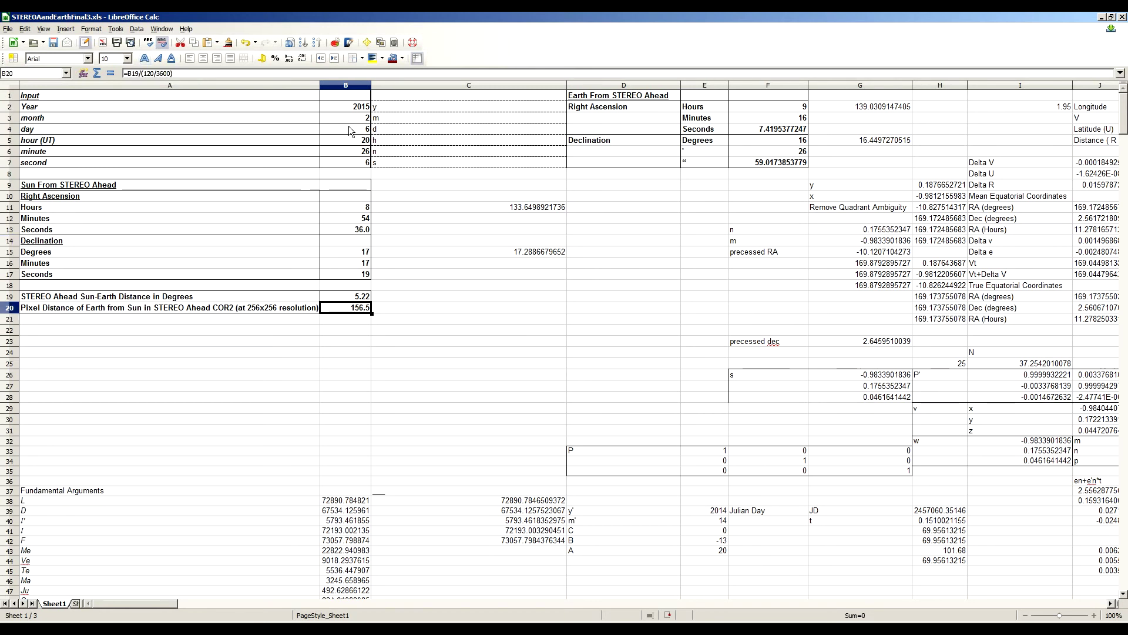
pyautogui.press('Up')
pyautogui.press('Up')
pyautogui.press('Down')
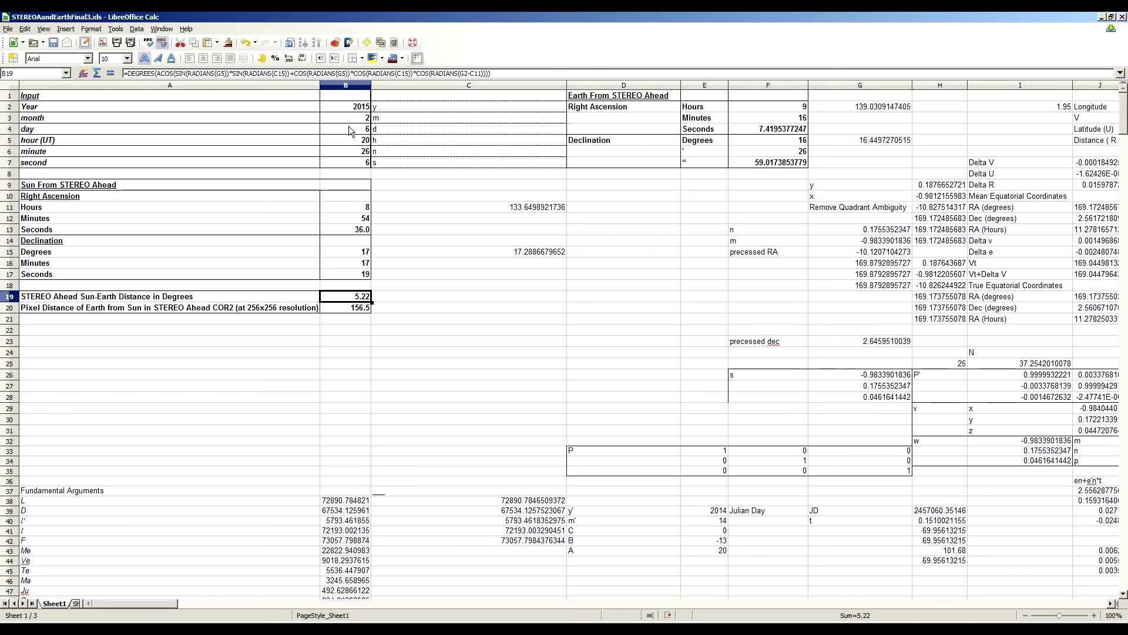
# Set the date to 2014-12-18 with 2014, 12 and 18 in B2:B4
pyautogui.click(350, 108)
pyautogui.write('2014')
pyautogui.press('Return')
pyautogui.write('1')
pyautogui.press('Return')
pyautogui.press('Up')
pyautogui.write('12')
pyautogui.press('Return')
pyautogui.write('18')
pyautogui.press('Return')
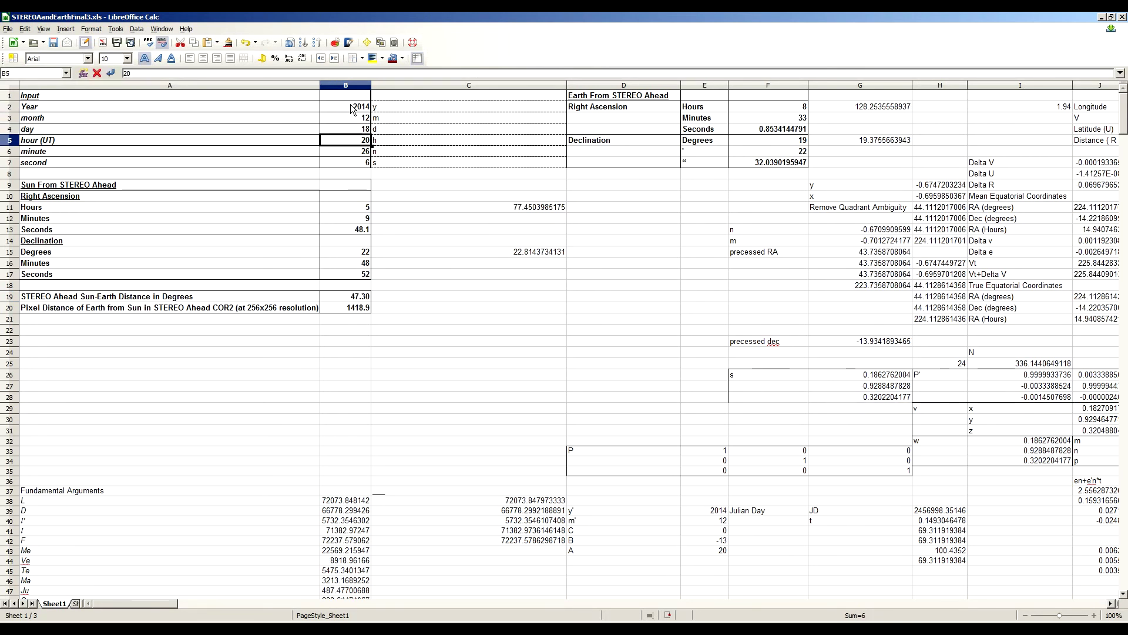
# Copy Earth's elements from A104:A110 into C96:C102, confirming the overwrite
pyautogui.scroll(-12, 423, 246)
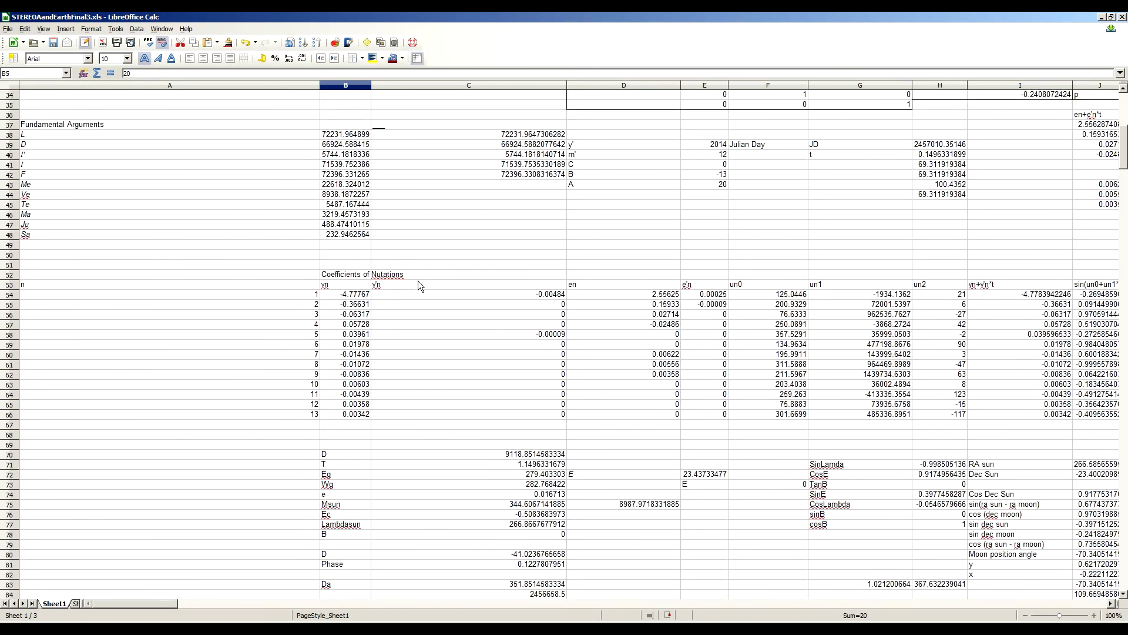
pyautogui.scroll(-9, 220, 276)
pyautogui.scroll(3, 219, 298)
pyautogui.scroll(4, 217, 293)
pyautogui.scroll(-9, 219, 289)
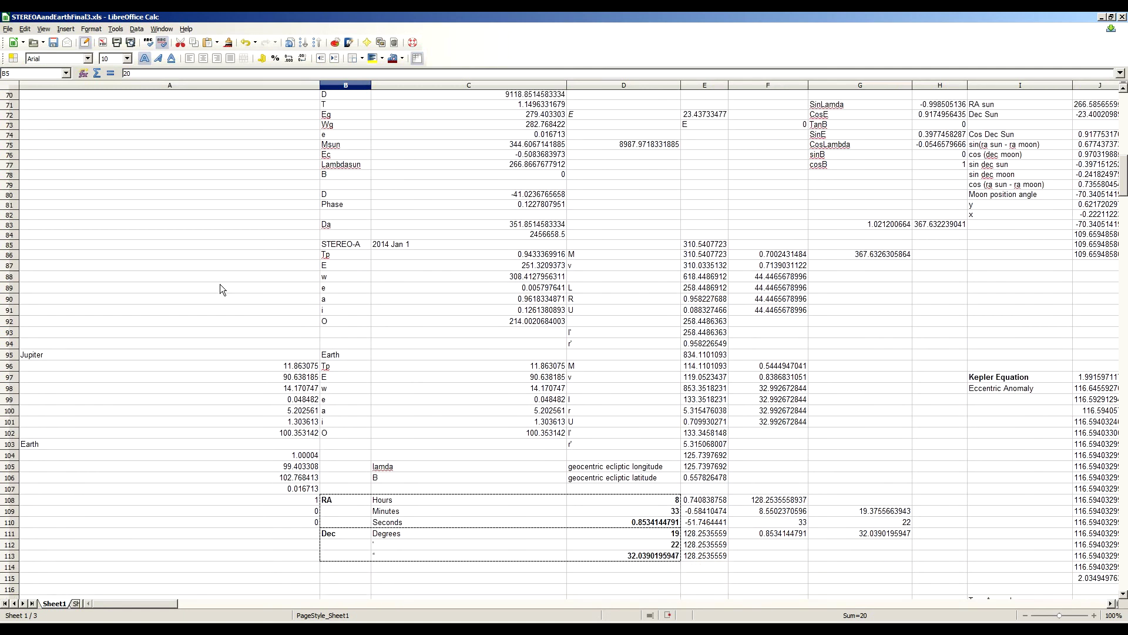
pyautogui.moveTo(302, 455); pyautogui.dragTo(295, 525)
pyautogui.hotkey('ctrl', 'c')
pyautogui.click(444, 366)
pyautogui.hotkey('ctrl', 'v')
pyautogui.click(519, 343)
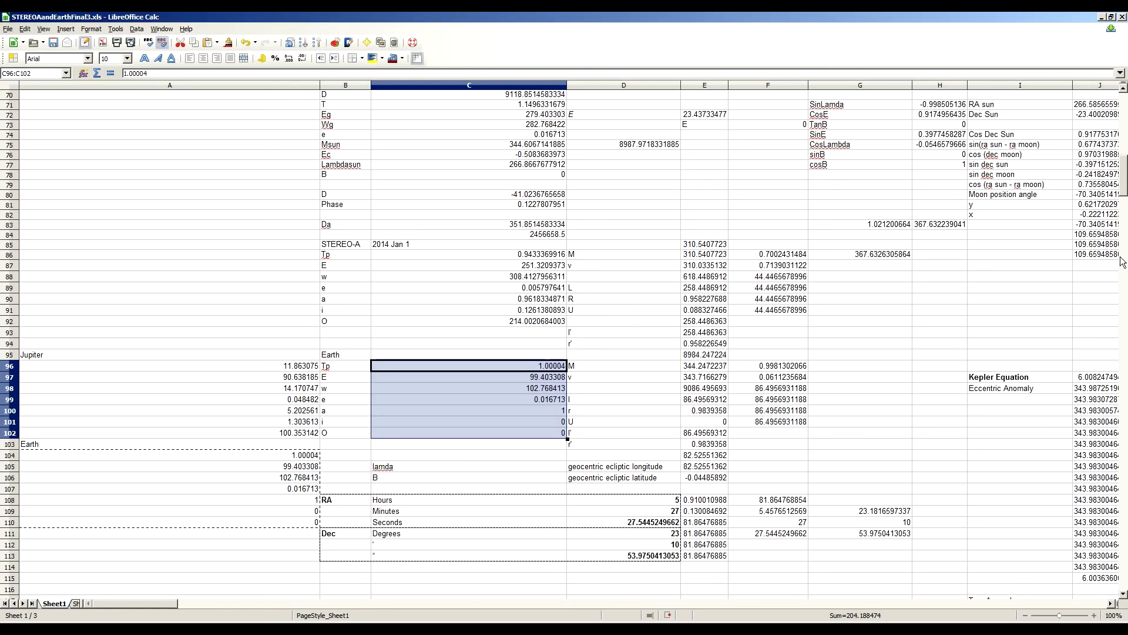
# Inspect the 4.08° and 122.4-pixel results in B19 and B20
pyautogui.moveTo(1124, 195); pyautogui.dragTo(1124, 96)
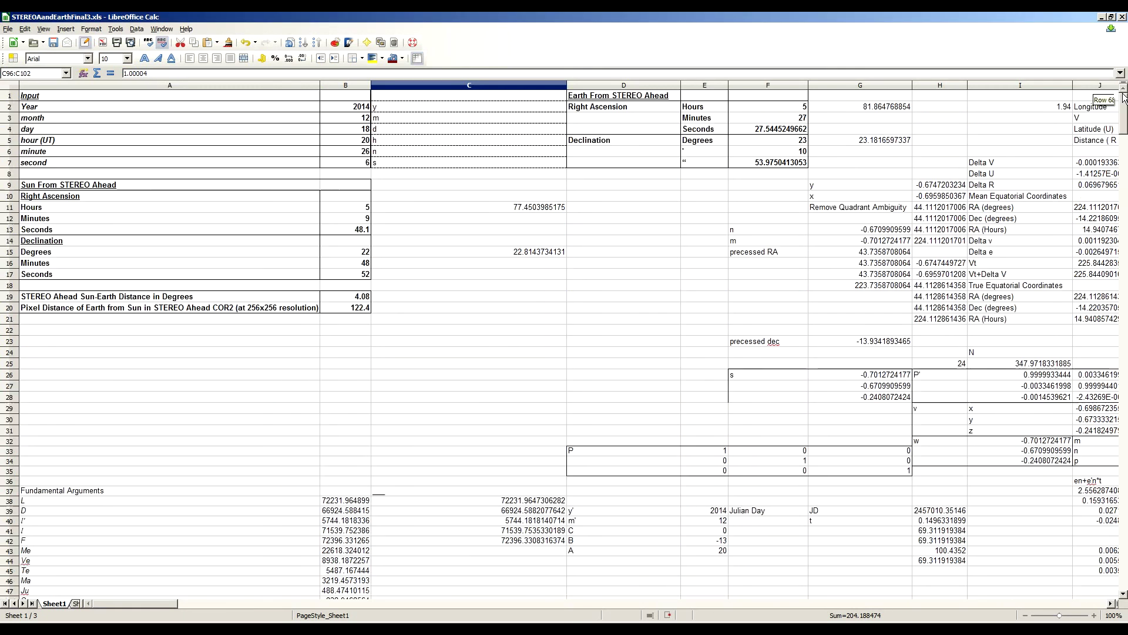
pyautogui.click(361, 297)
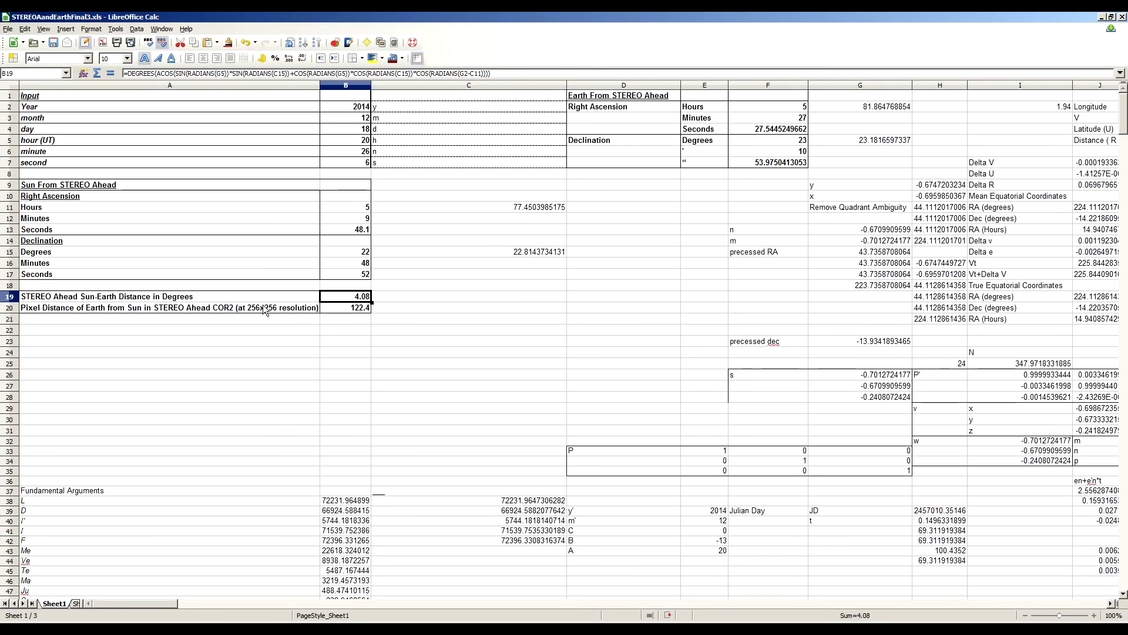
pyautogui.moveTo(245, 294); pyautogui.dragTo(363, 302)
pyautogui.click(362, 307)
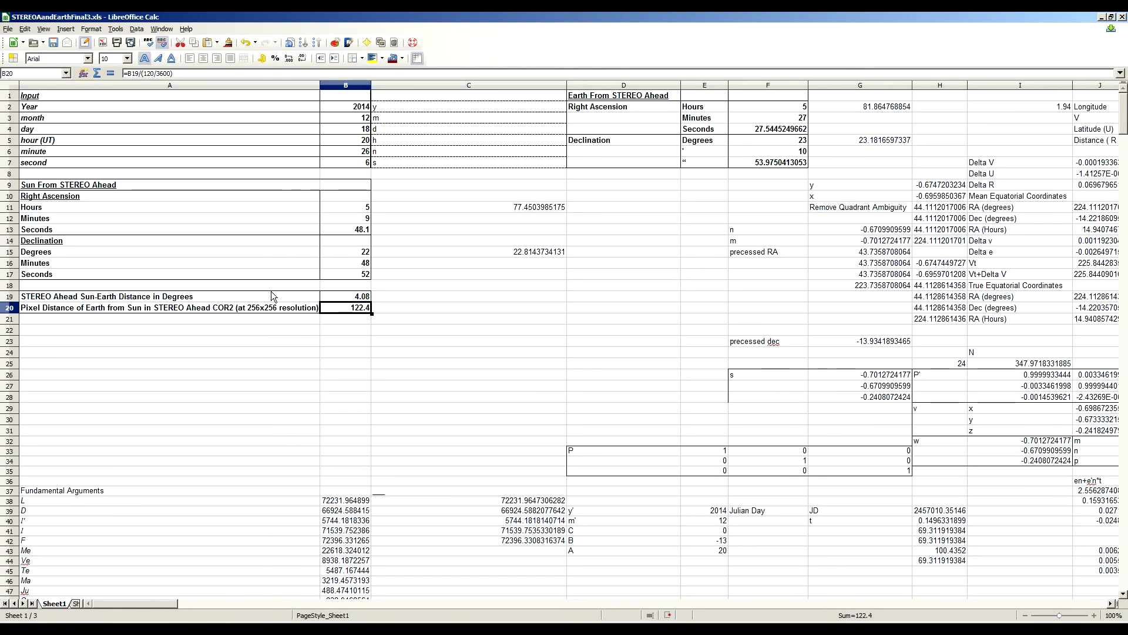
pyautogui.moveTo(270, 292); pyautogui.dragTo(336, 294)
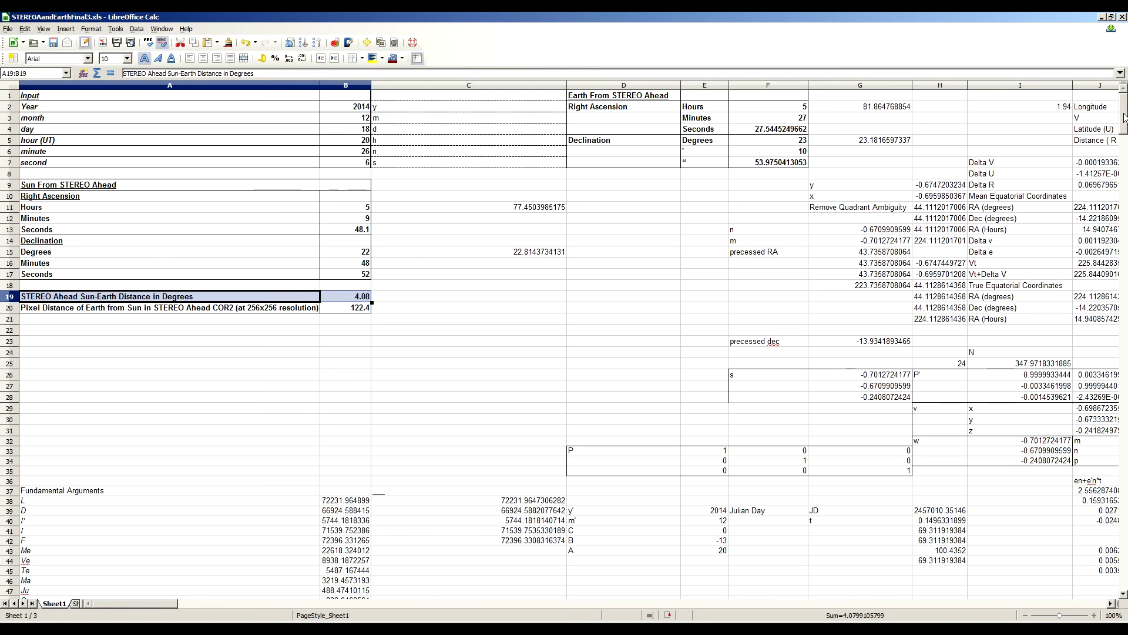
# Select and copy Jupiter's orbital elements in A96:A102
pyautogui.moveTo(1123, 118); pyautogui.dragTo(1124, 188)
pyautogui.moveTo(191, 224); pyautogui.dragTo(210, 290)
pyautogui.hotkey('ctrl', 'c')
# Paste Jupiter's orbital elements over Earth's at C96 and compare with the measured COR2 image in GIMP
pyautogui.click(415, 227)
pyautogui.hotkey('ctrl', 'v')
pyautogui.press('Return')
pyautogui.hotkey('alt', 'Tab')
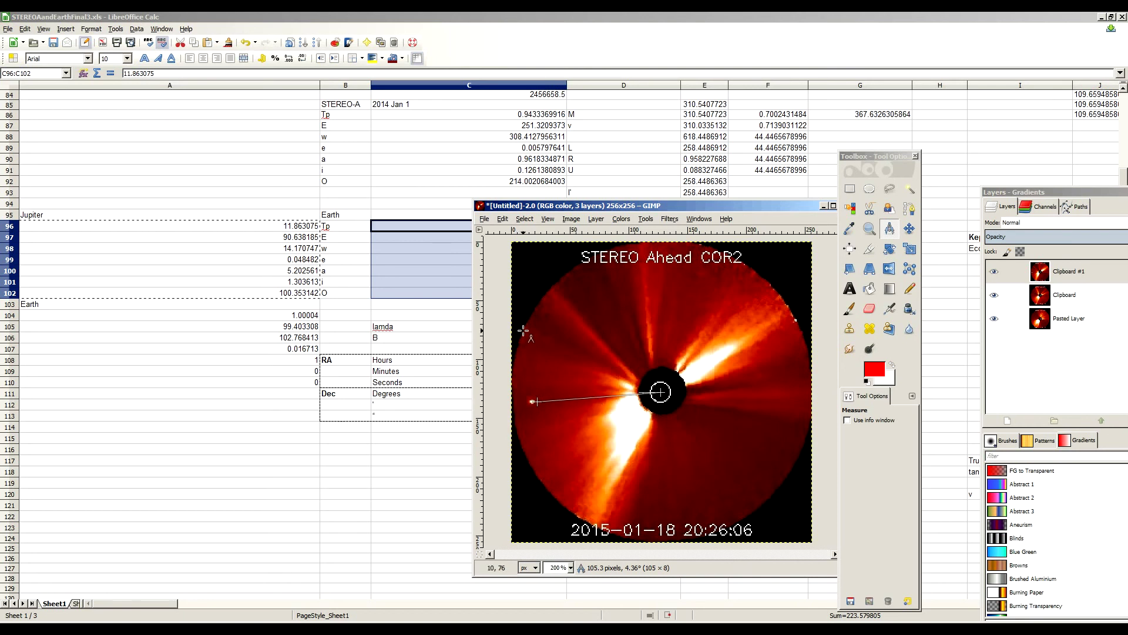
pyautogui.hotkey('alt', 'Tab')
# Check the pasted Jupiter values in C96 and A97, then return to the top of the sheet
pyautogui.click(287, 168)
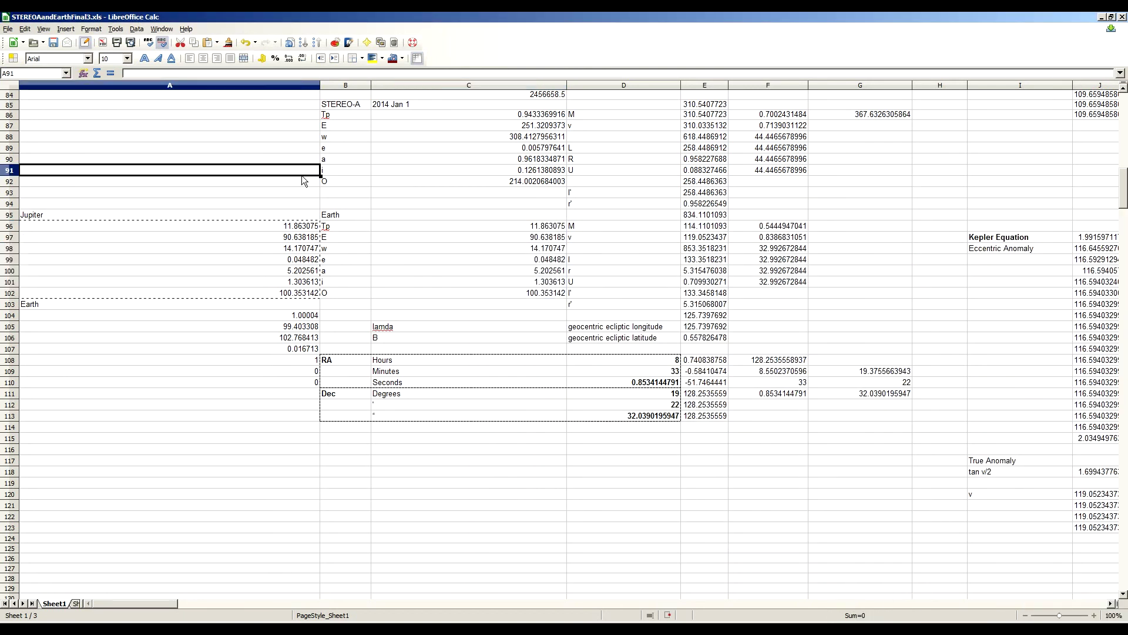
pyautogui.press('pageup')
pyautogui.press('pagedown')
pyautogui.click(395, 227)
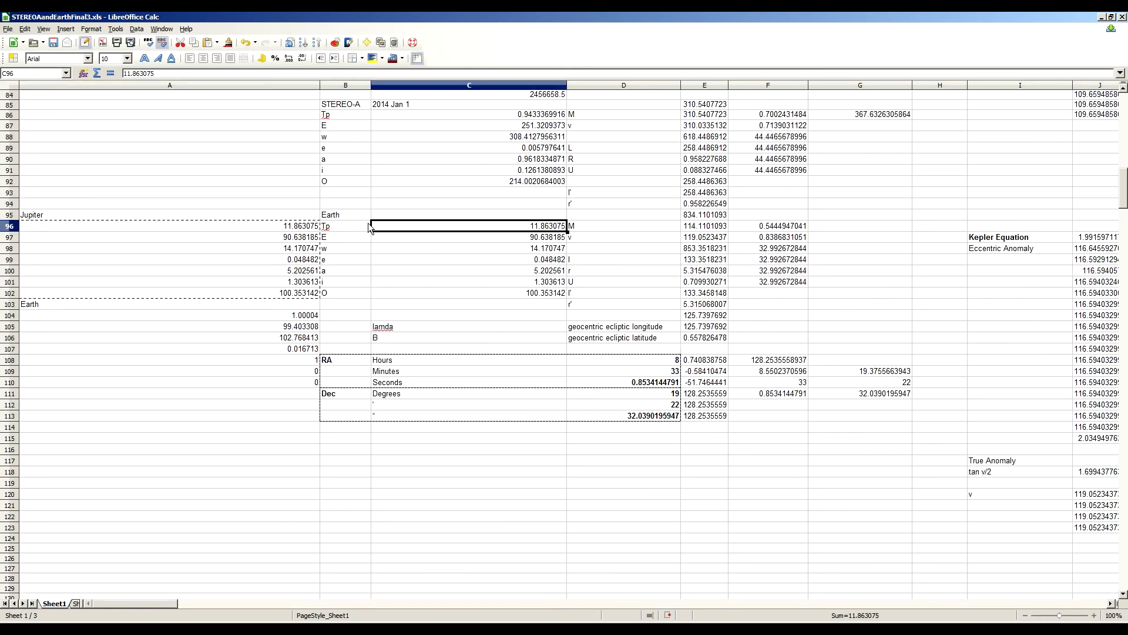
pyautogui.click(296, 236)
pyautogui.hotkey('ctrl', 'Home')
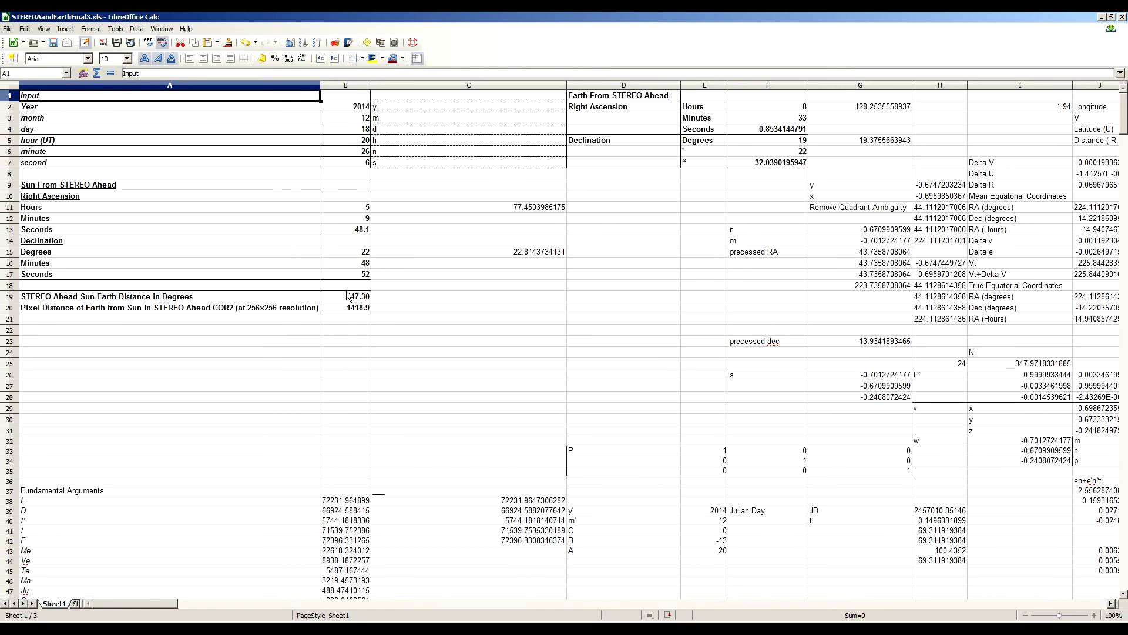
# Set the input date to year 2015, month 2, day 6
pyautogui.click(354, 107)
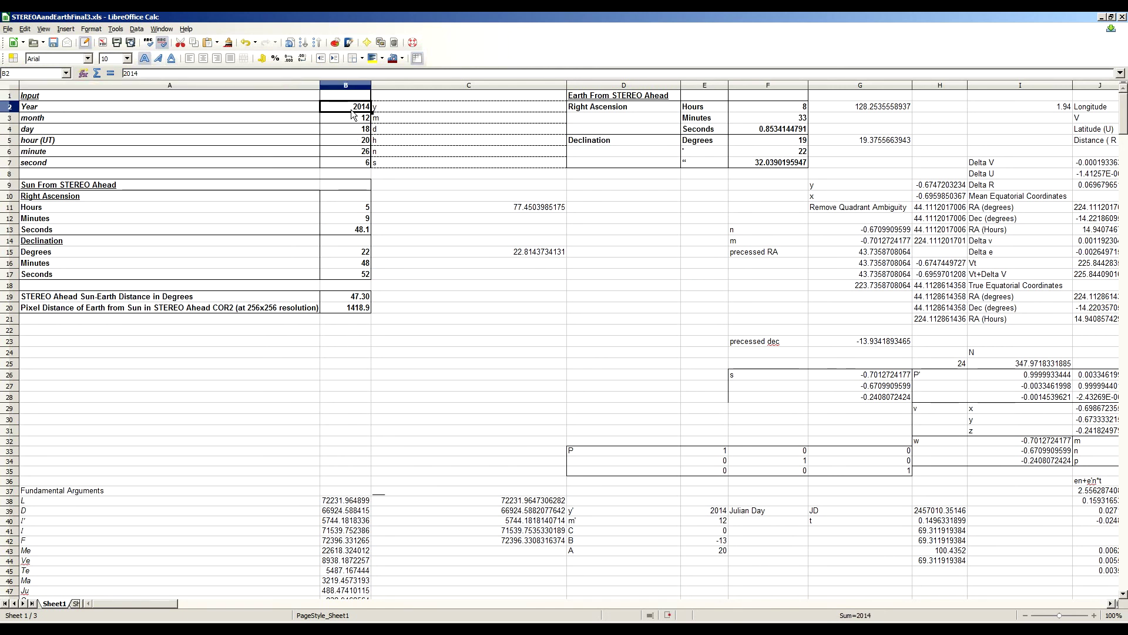
pyautogui.write('2015')
pyautogui.press('Return')
pyautogui.write('2')
pyautogui.press('Return')
pyautogui.write('6')
pyautogui.press('Return')
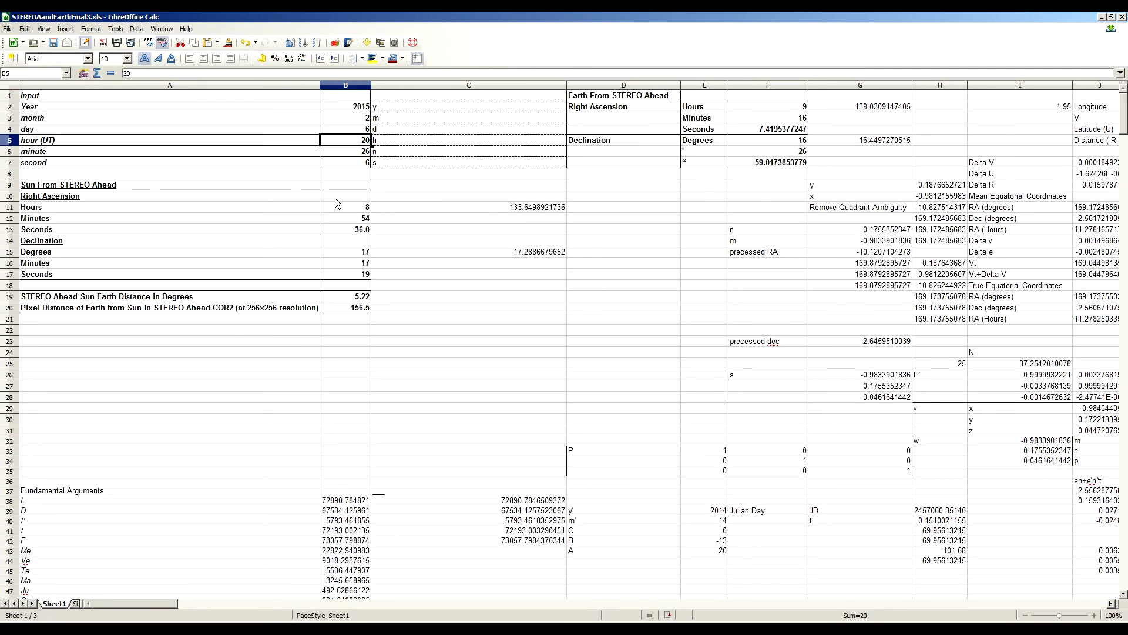
# Step the day to 7, then to 8 with hour 9, reaching 3.95° and 118.6 pixels
pyautogui.click(349, 126)
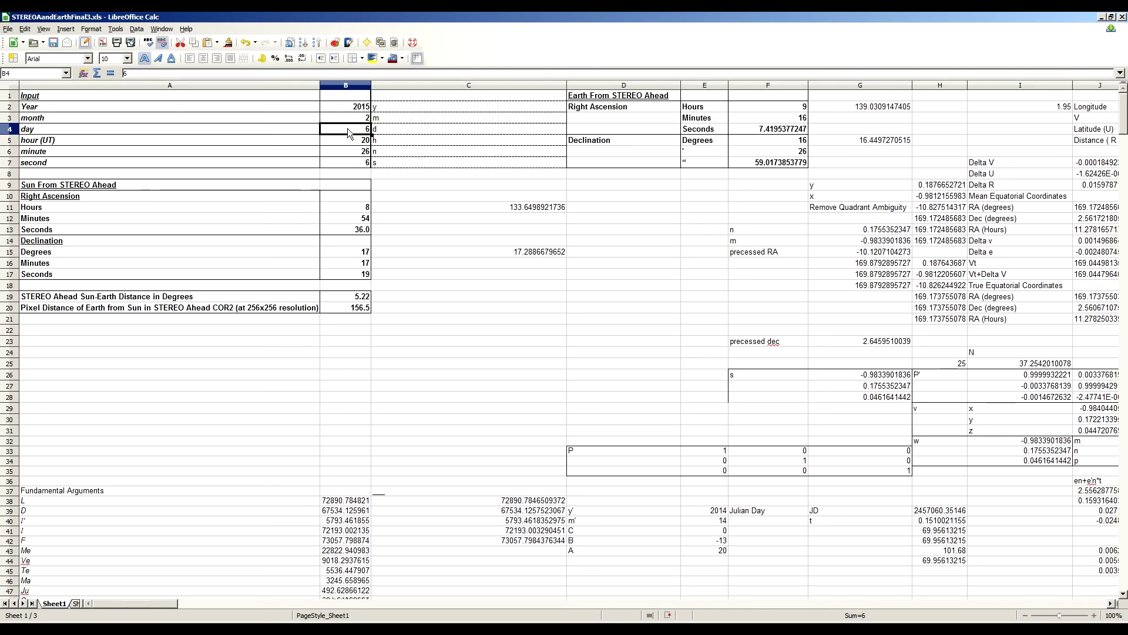
pyautogui.write('7')
pyautogui.press('Return')
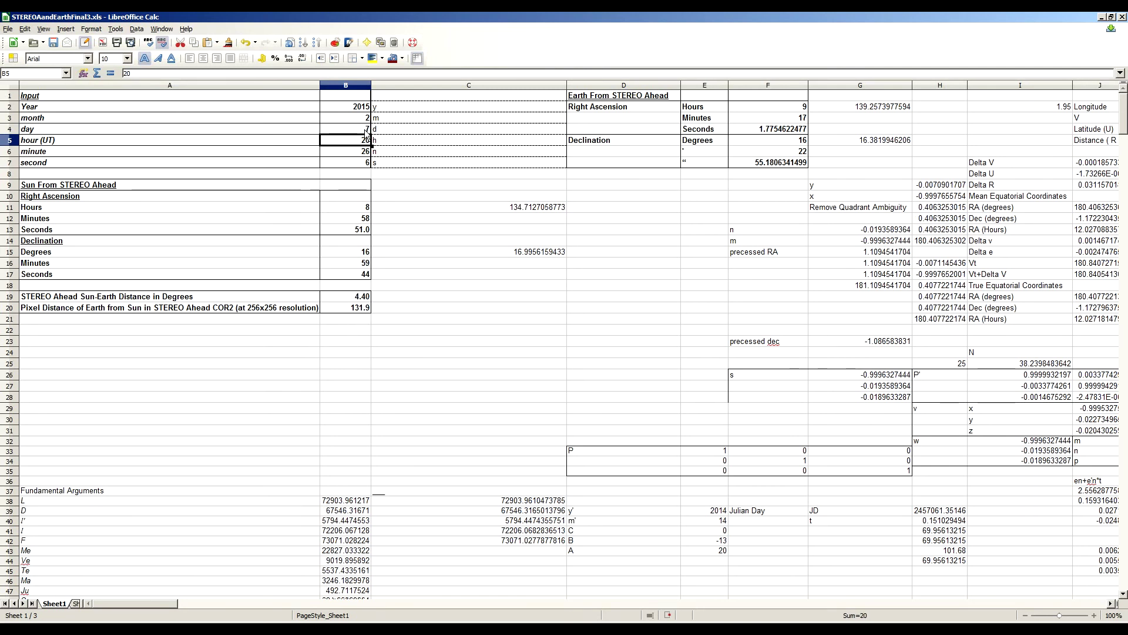
pyautogui.click(365, 132)
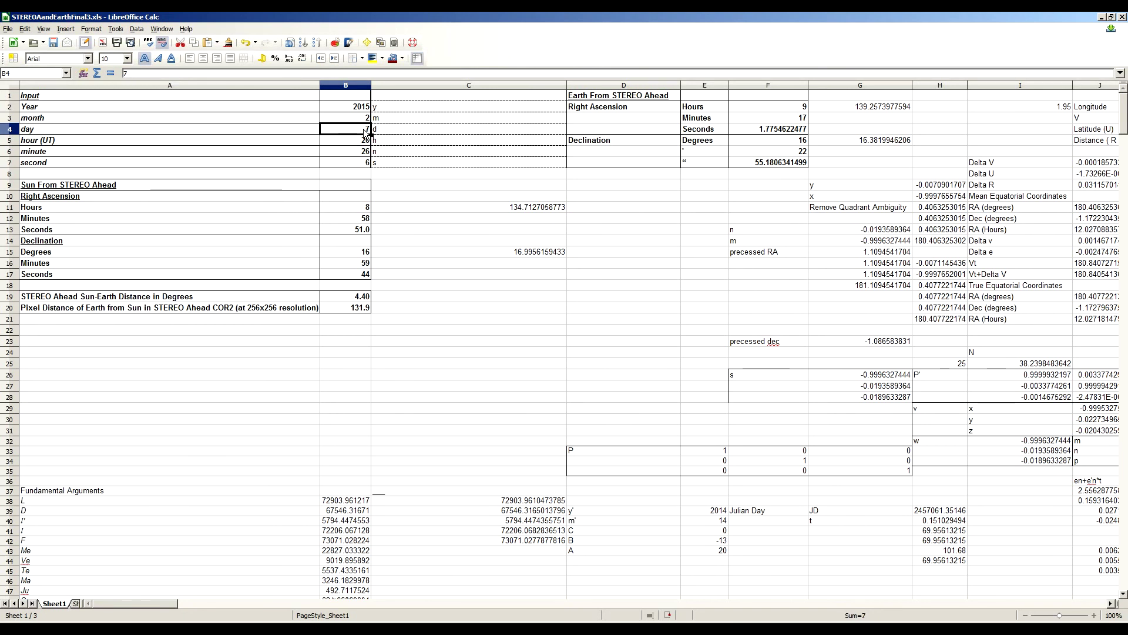
pyautogui.write('8')
pyautogui.press('Return')
pyautogui.write('9')
pyautogui.press('Return')
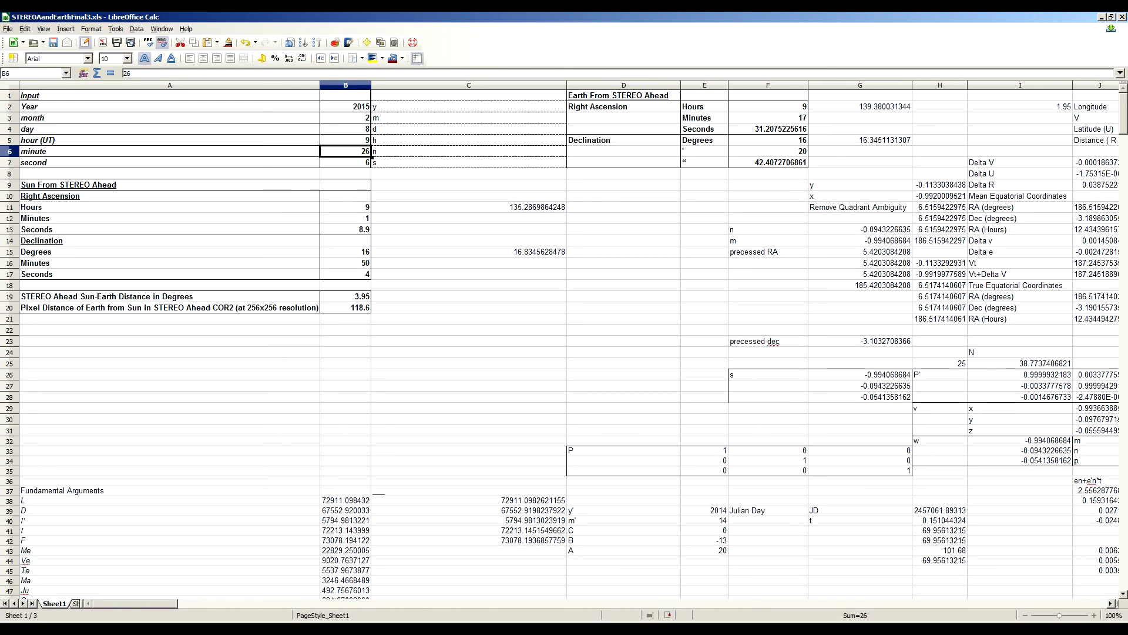
pyautogui.hotkey('alt', 'Tab')
# In GIMP, hide the upper clipboard layer and show the 2014-12-18 image layer
pyautogui.click(993, 270)
pyautogui.click(997, 296)
pyautogui.click(1052, 318)
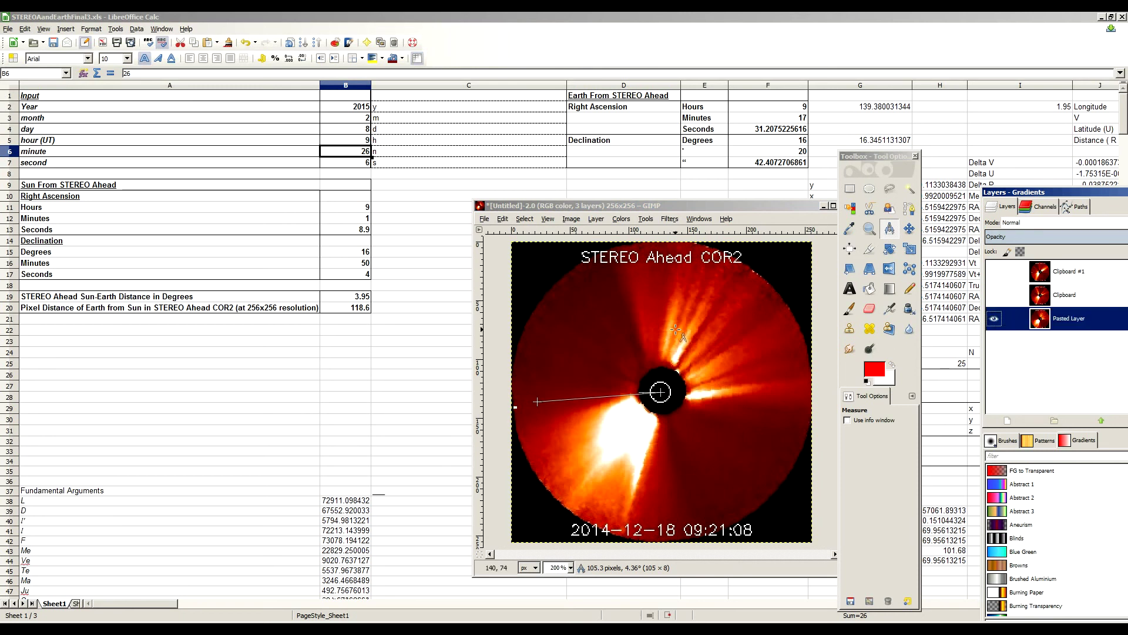
# Back in Calc, set the minutes to 21 and the seconds to 8
pyautogui.click(343, 131)
pyautogui.click(349, 149)
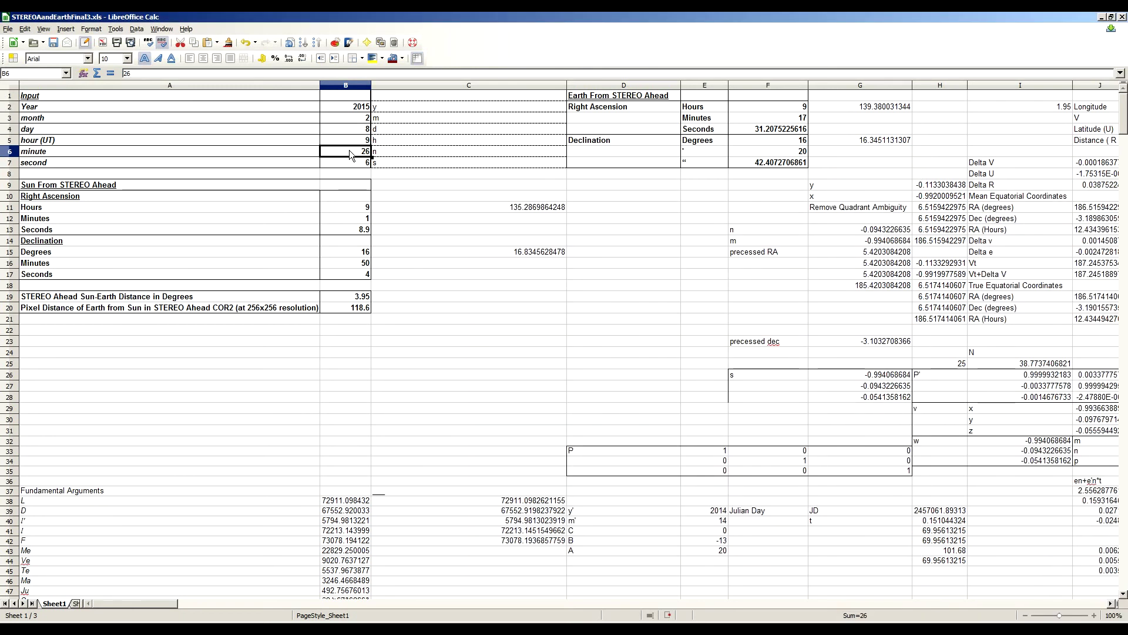
pyautogui.write('21')
pyautogui.press('Return')
pyautogui.write('8')
pyautogui.press('Return')
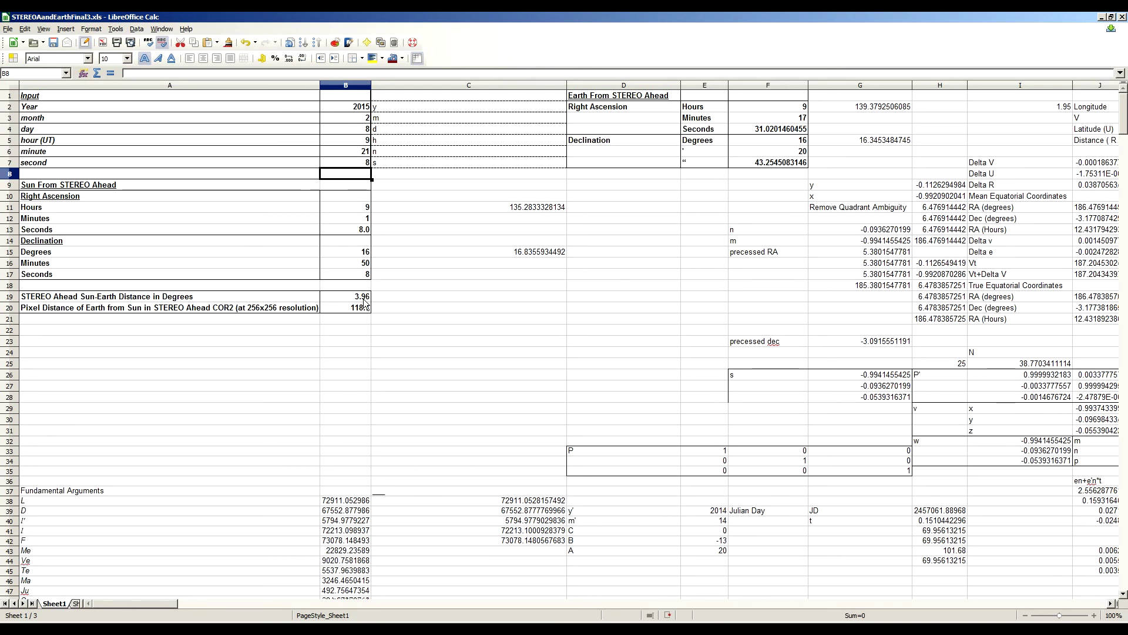
# Try hour values 1, 2 and 3, then settle on hour 8 for 3.99° and 119.7 pixels
pyautogui.click(358, 143)
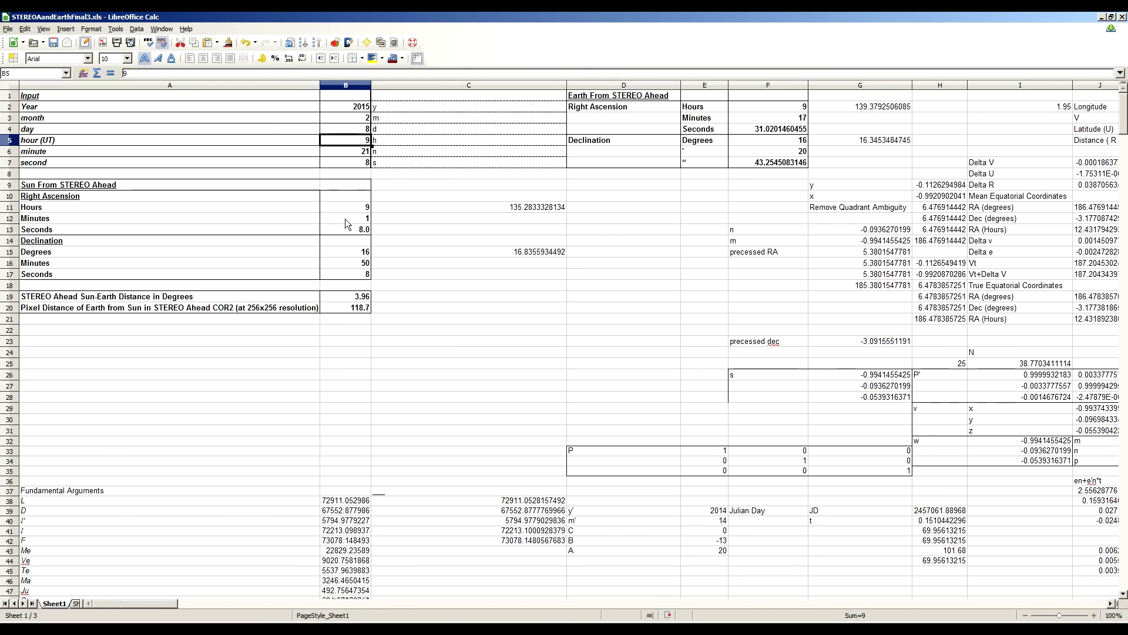
pyautogui.write('1')
pyautogui.press('Return')
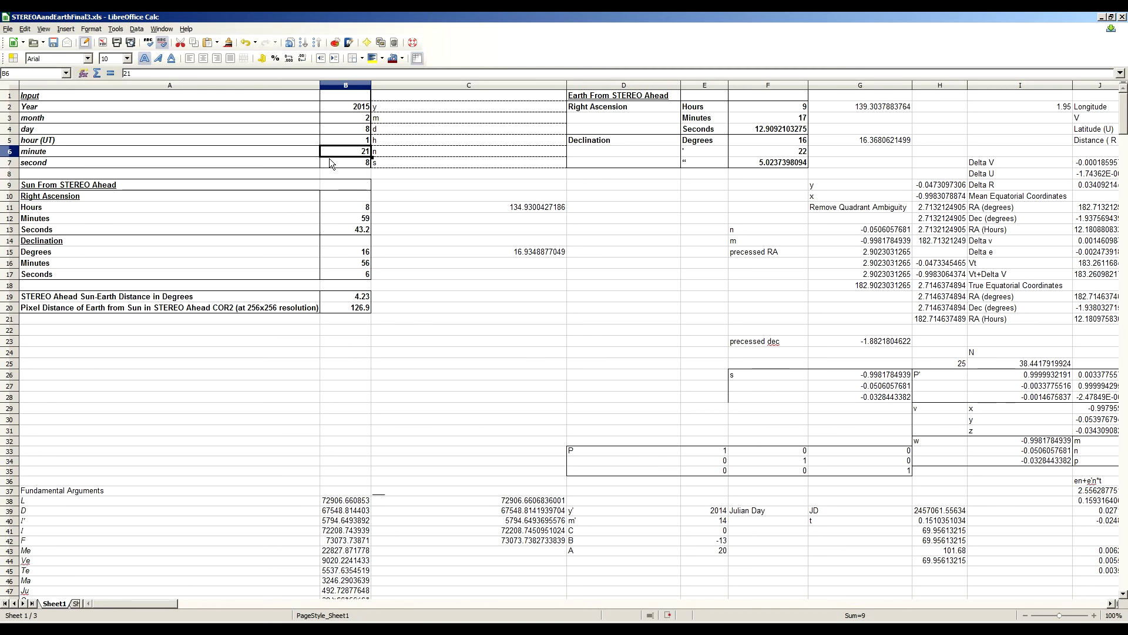
pyautogui.press('Up')
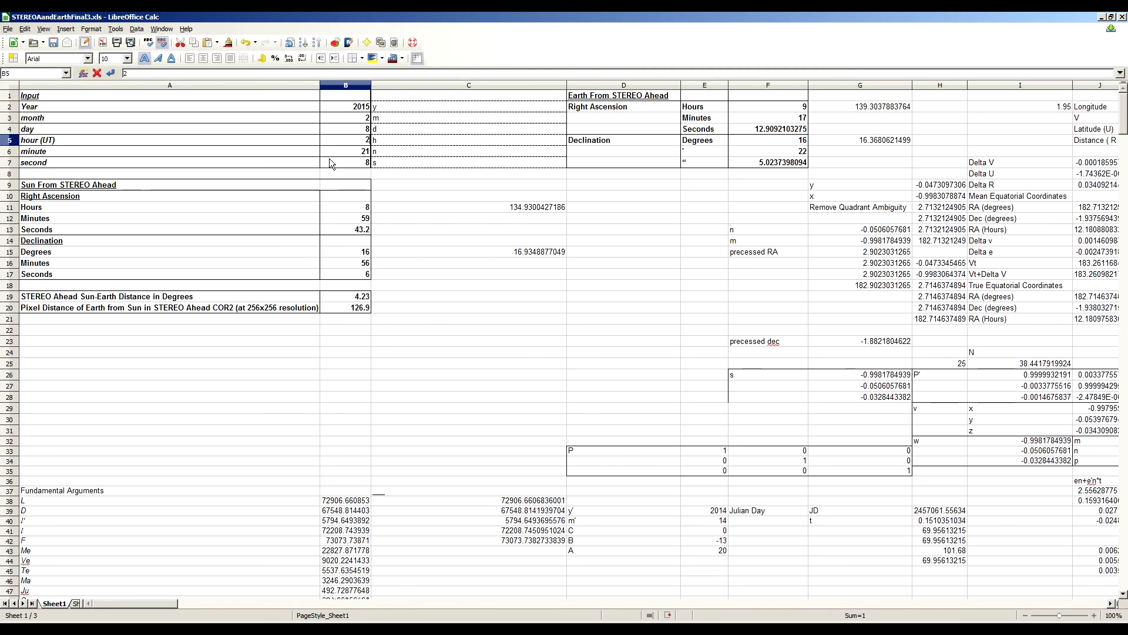
pyautogui.write('2')
pyautogui.press('Return')
pyautogui.press('Up')
pyautogui.write('3')
pyautogui.press('Return')
pyautogui.press('Up')
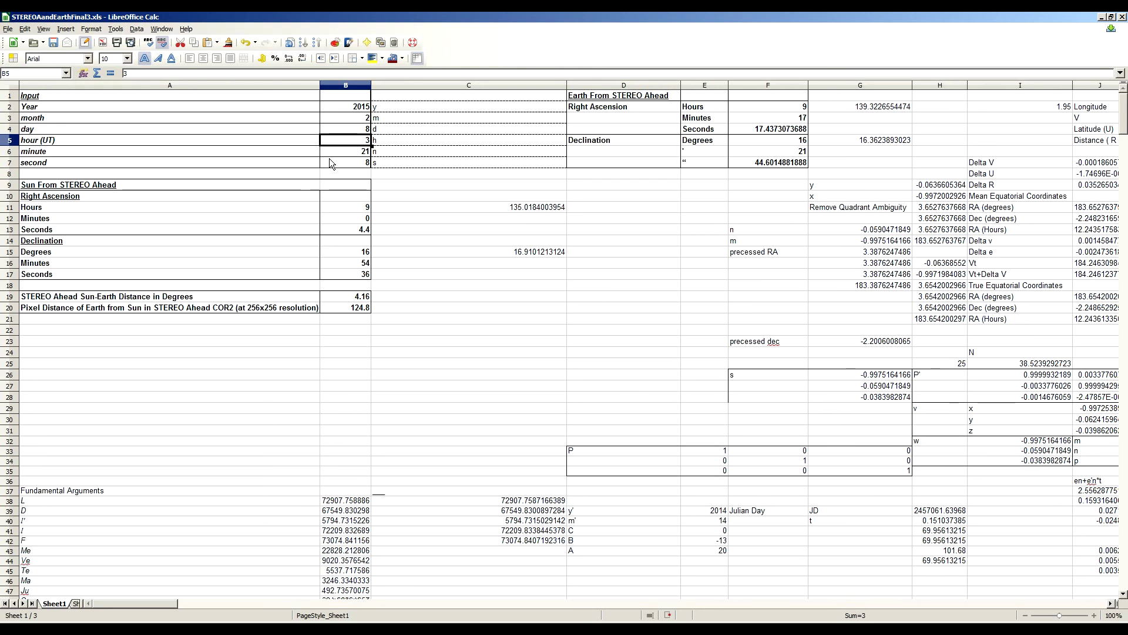
pyautogui.write('8')
pyautogui.press('Return')
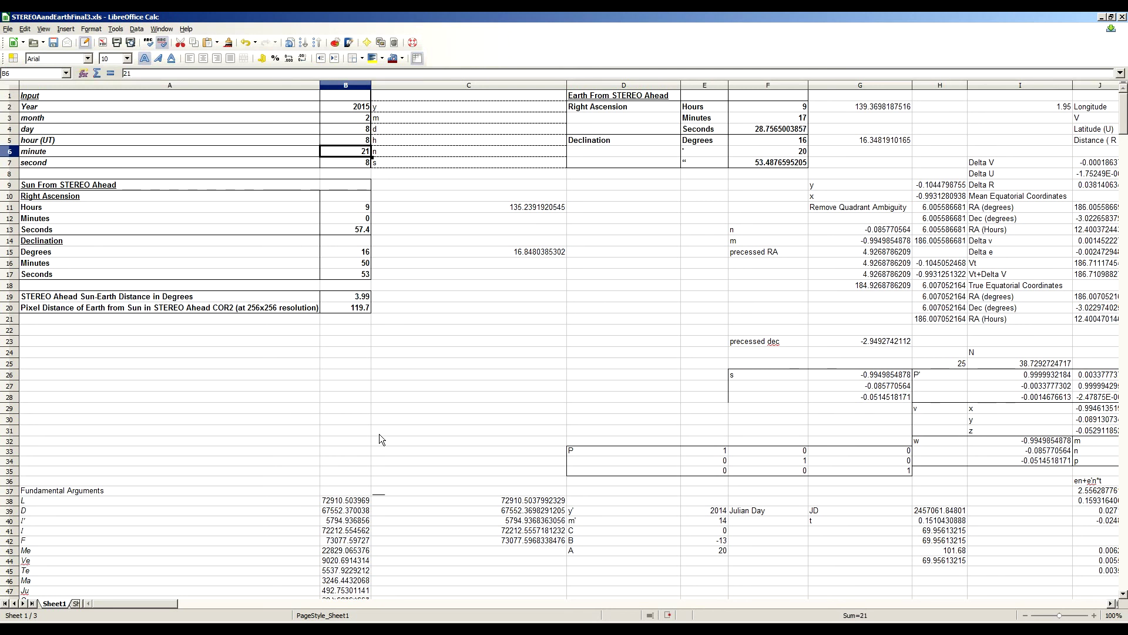
# Compare against the 2015-01-18 COR2 image layers in GIMP, then return to the day input in Calc
pyautogui.hotkey('alt', 'Tab')
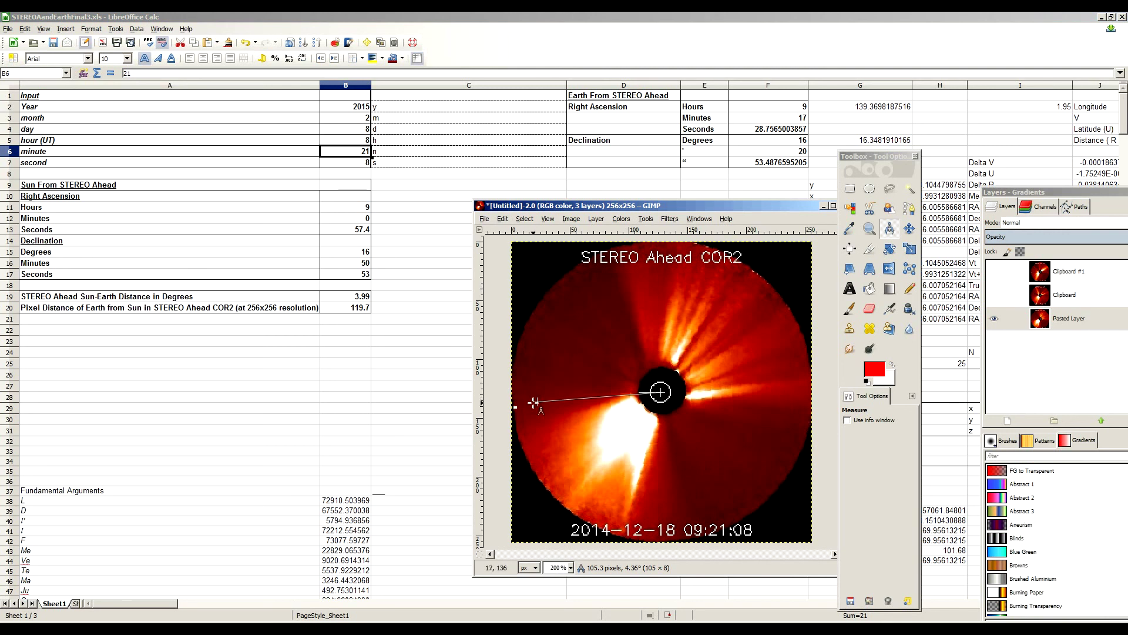
pyautogui.click(994, 295)
pyautogui.click(993, 271)
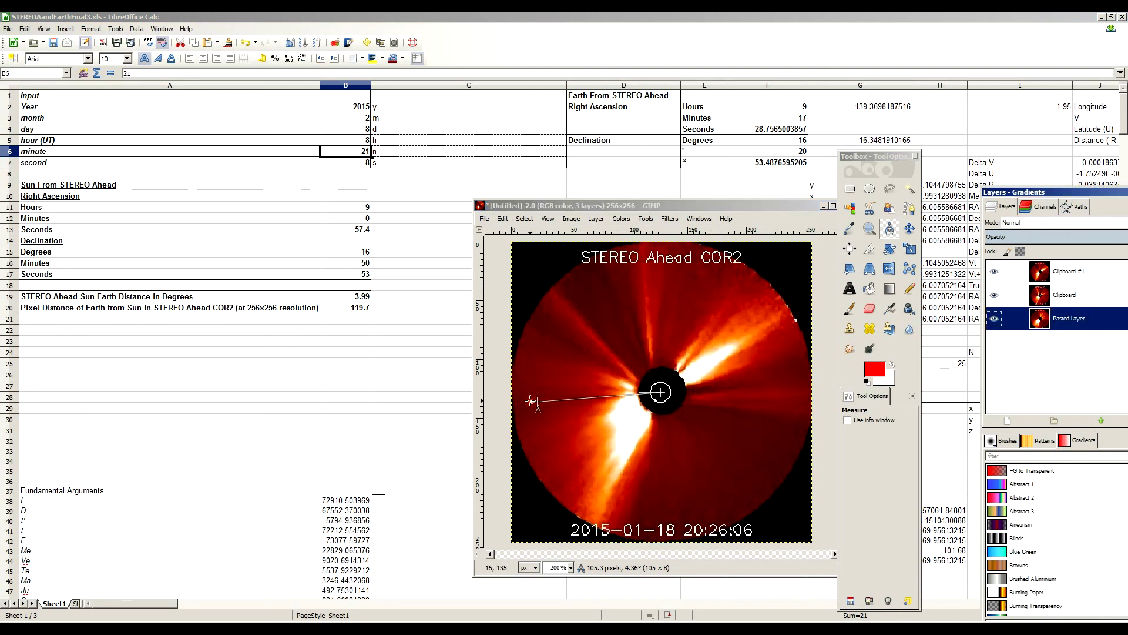
pyautogui.click(403, 13)
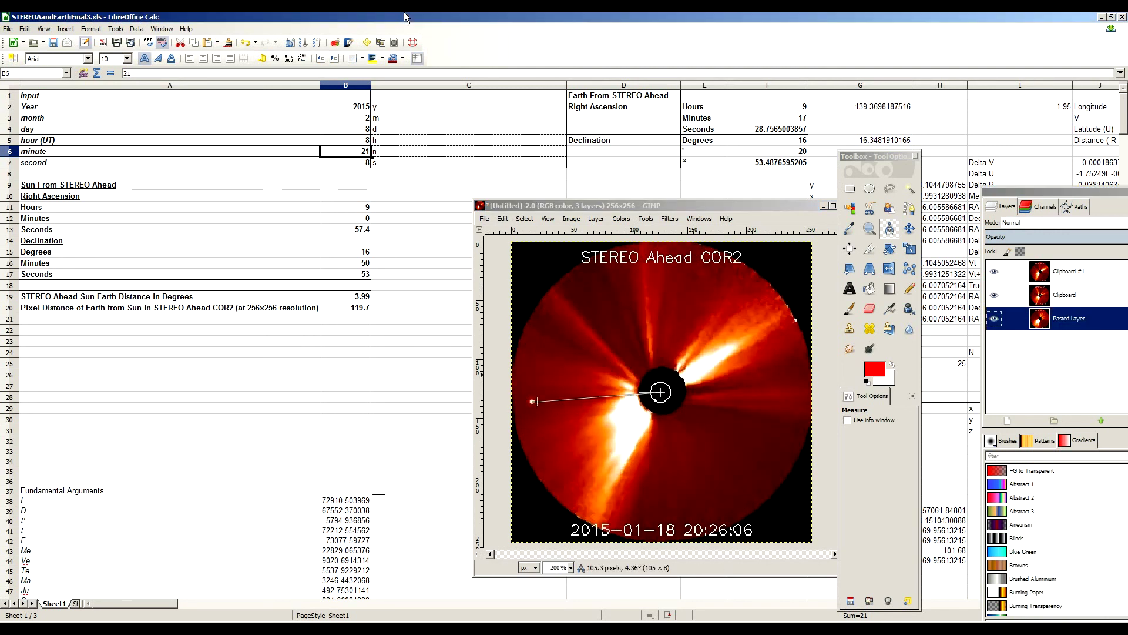
pyautogui.click(357, 129)
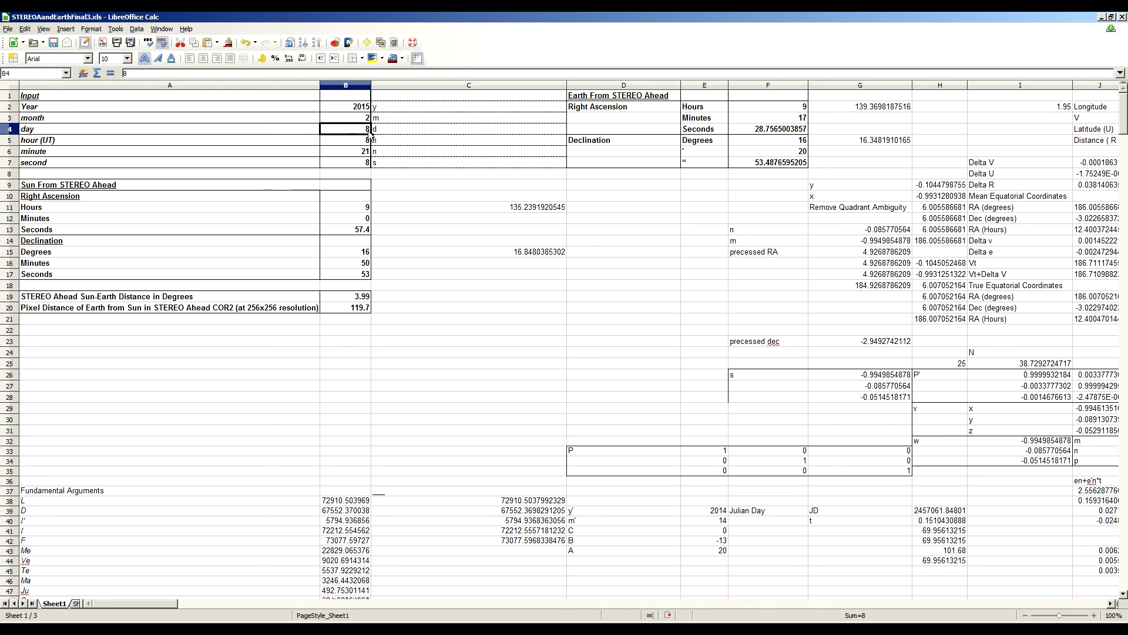
pyautogui.click(361, 299)
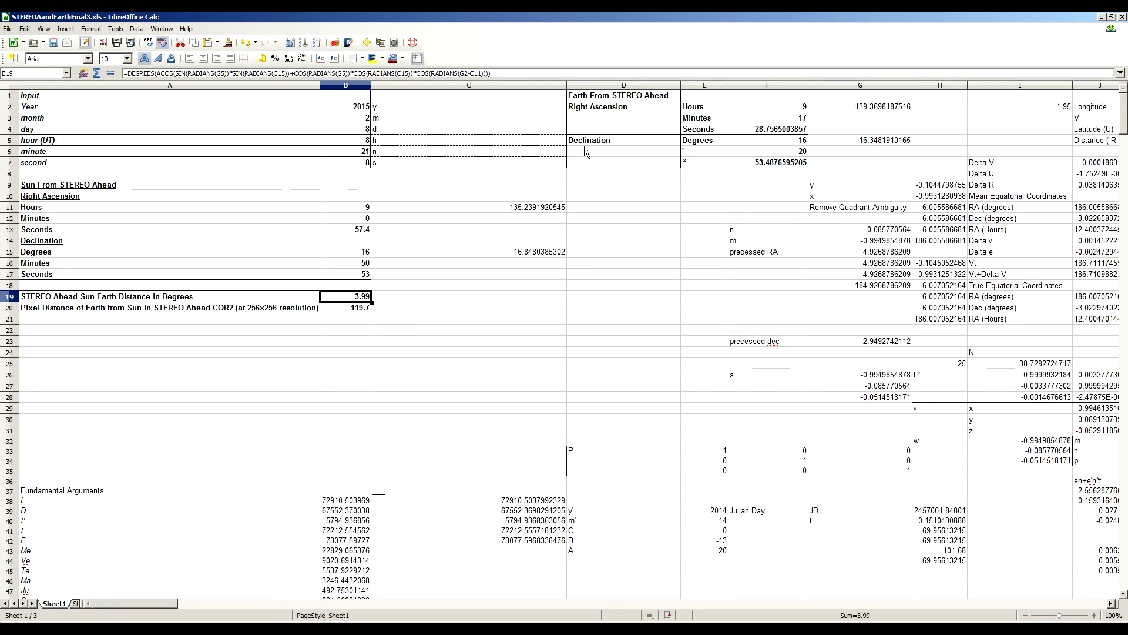
pyautogui.click(362, 141)
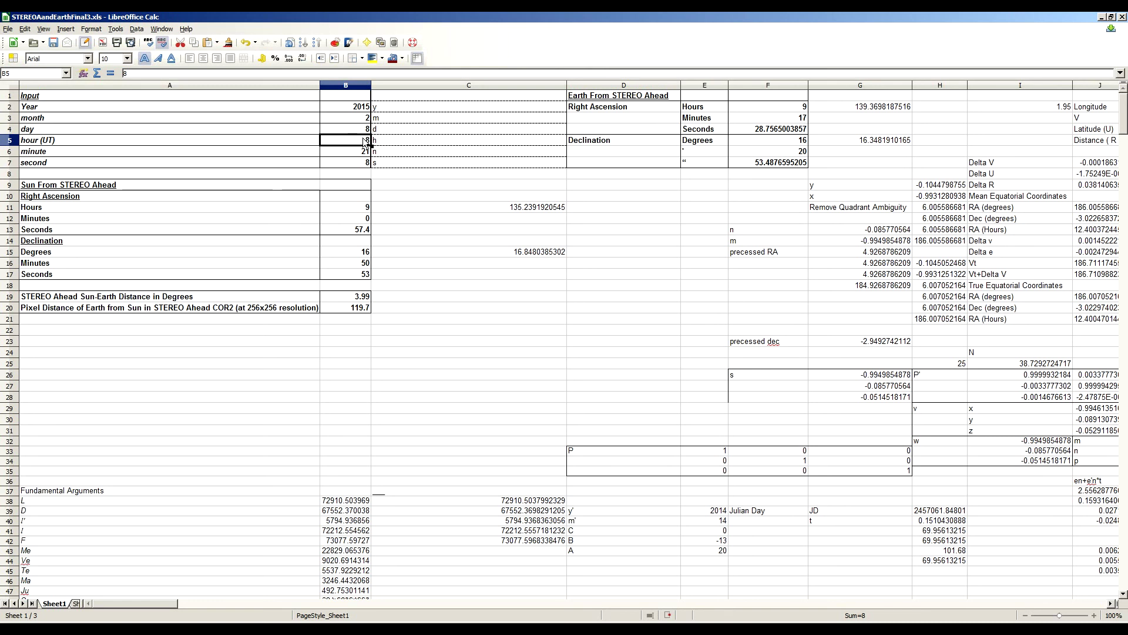
# Change the day to 9, then to 15
pyautogui.press('Up')
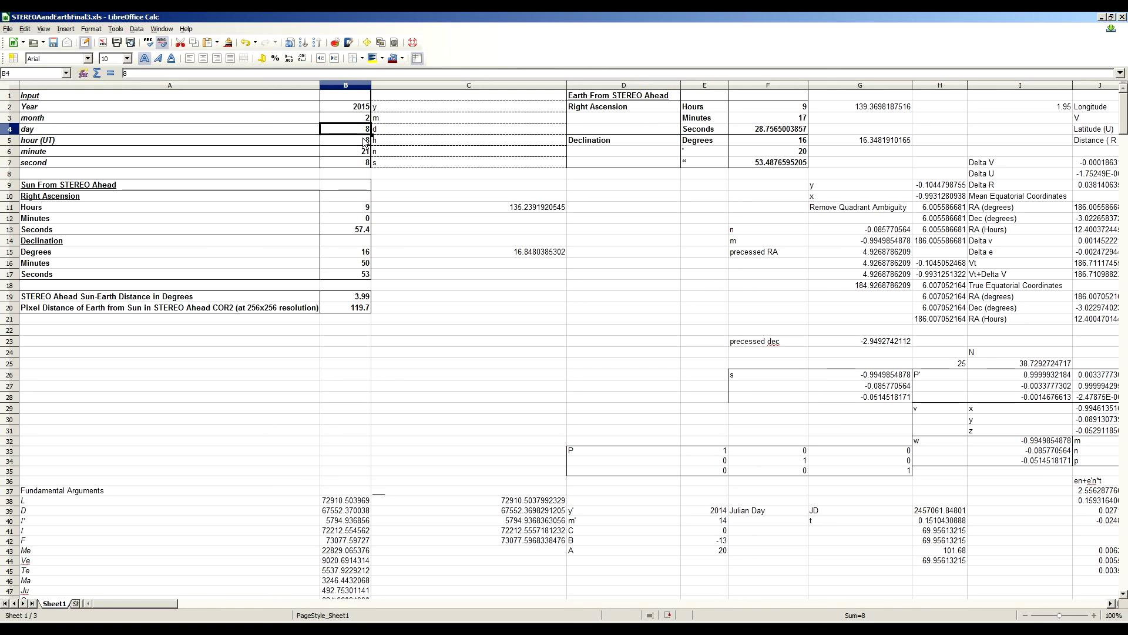
pyautogui.write('9')
pyautogui.press('Return')
pyautogui.press('Up')
pyautogui.press('BackSpace')
pyautogui.write('1515')
pyautogui.press('Return')
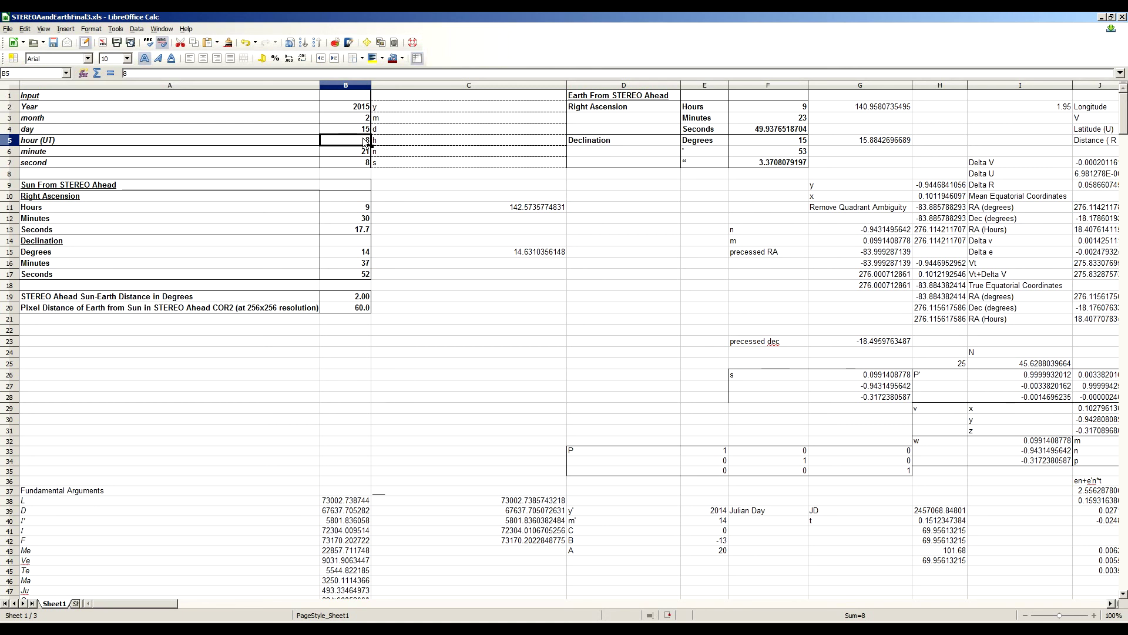
# Compare days 9 and 15 with undo/redo, try day 8, then settle on day 15
pyautogui.hotkey('ctrl', 'z')
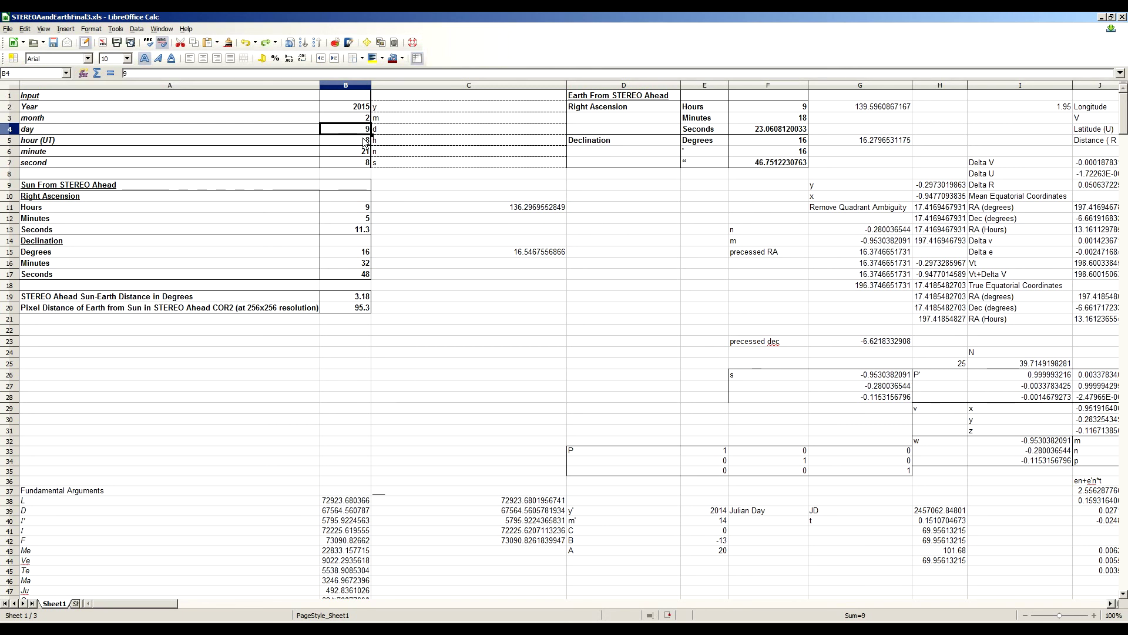
pyautogui.hotkey('ctrl', 'y')
pyautogui.hotkey('ctrl', 'z')
pyautogui.write('8')
pyautogui.press('Return')
pyautogui.press('Up')
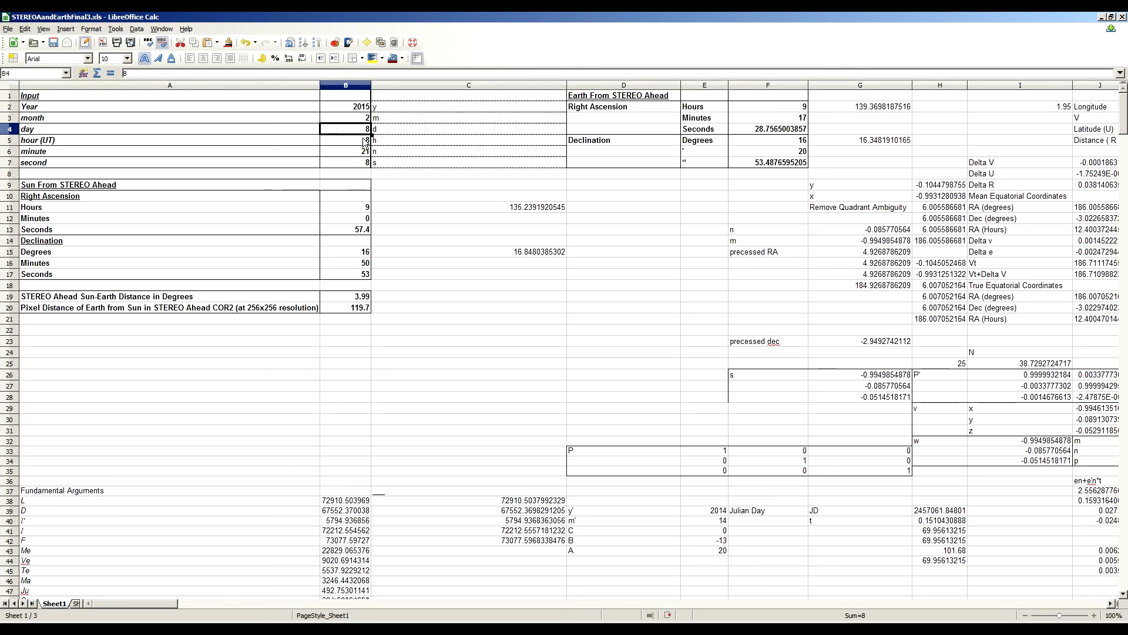
pyautogui.write('15')
pyautogui.press('Return')
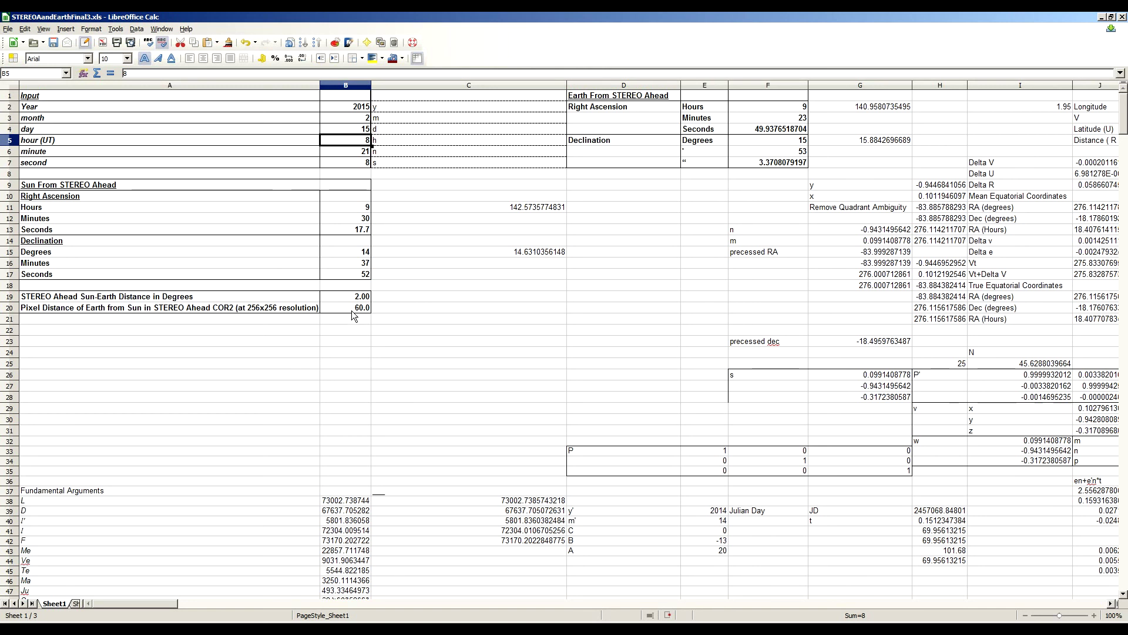
# Copy Earth's elements from A104:A110 over Jupiter's in C96:C102, giving 2.92° and 87.5 pixels
pyautogui.scroll(-9, 411, 326)
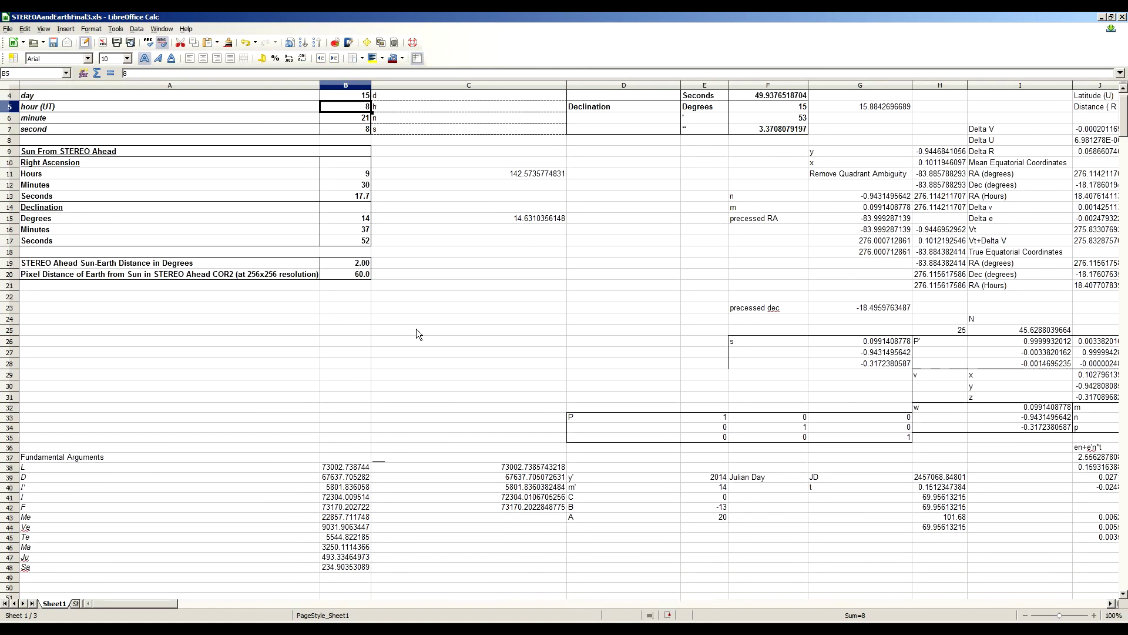
pyautogui.scroll(-16, 295, 447)
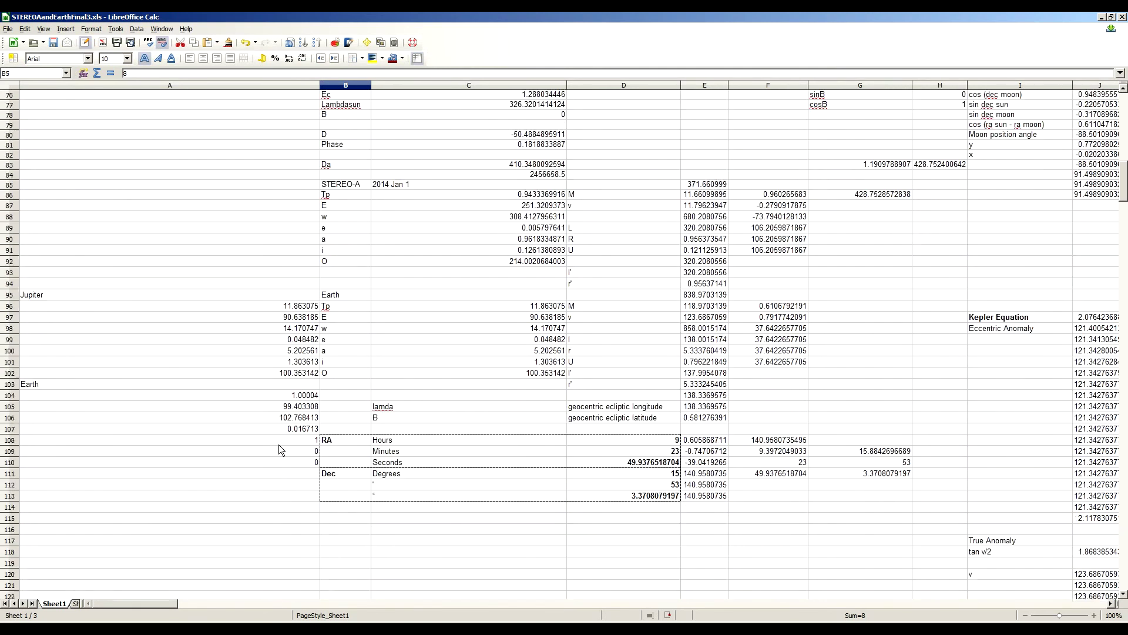
pyautogui.scroll(-9, 302, 347)
pyautogui.scroll(2, 301, 352)
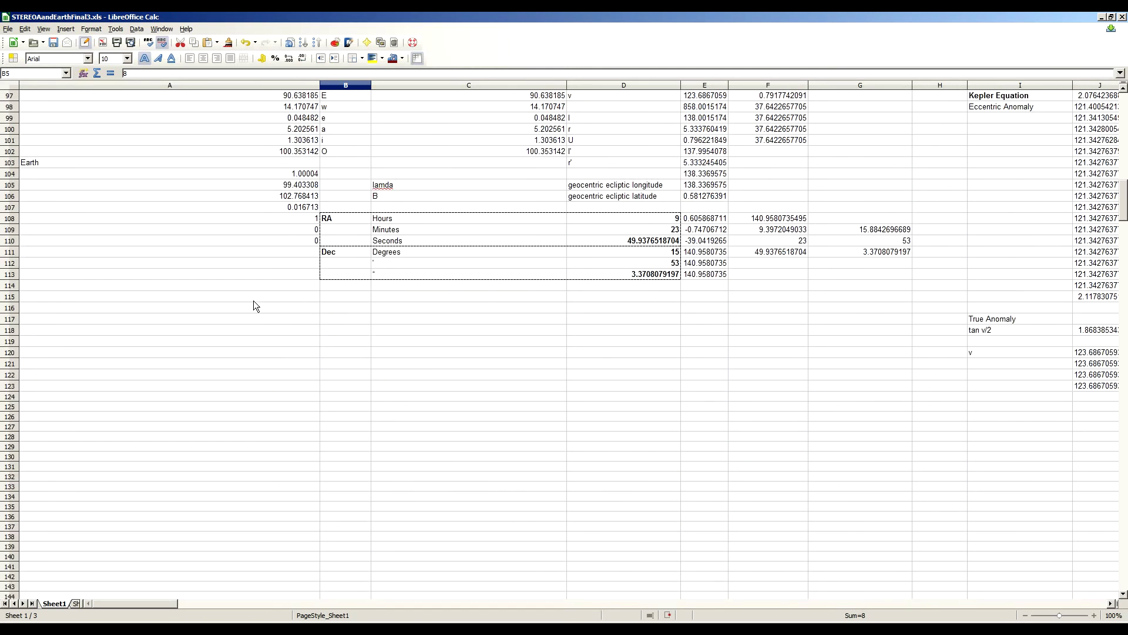
pyautogui.moveTo(312, 178); pyautogui.dragTo(309, 245)
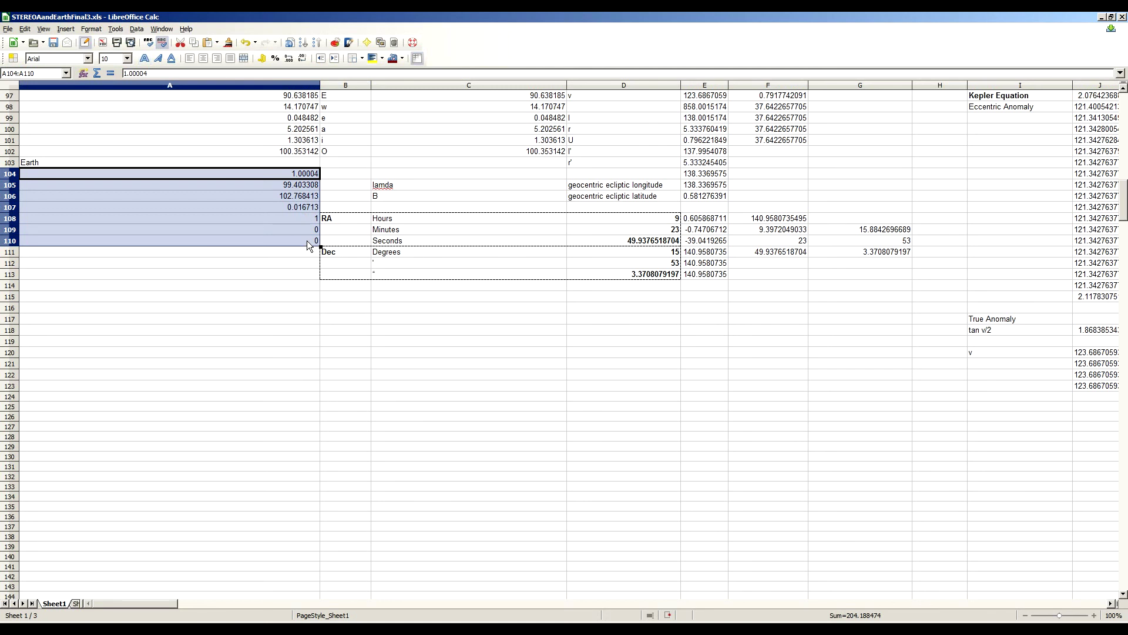
pyautogui.scroll(3, 469, 124)
pyautogui.hotkey('ctrl', 'c')
pyautogui.click(510, 186)
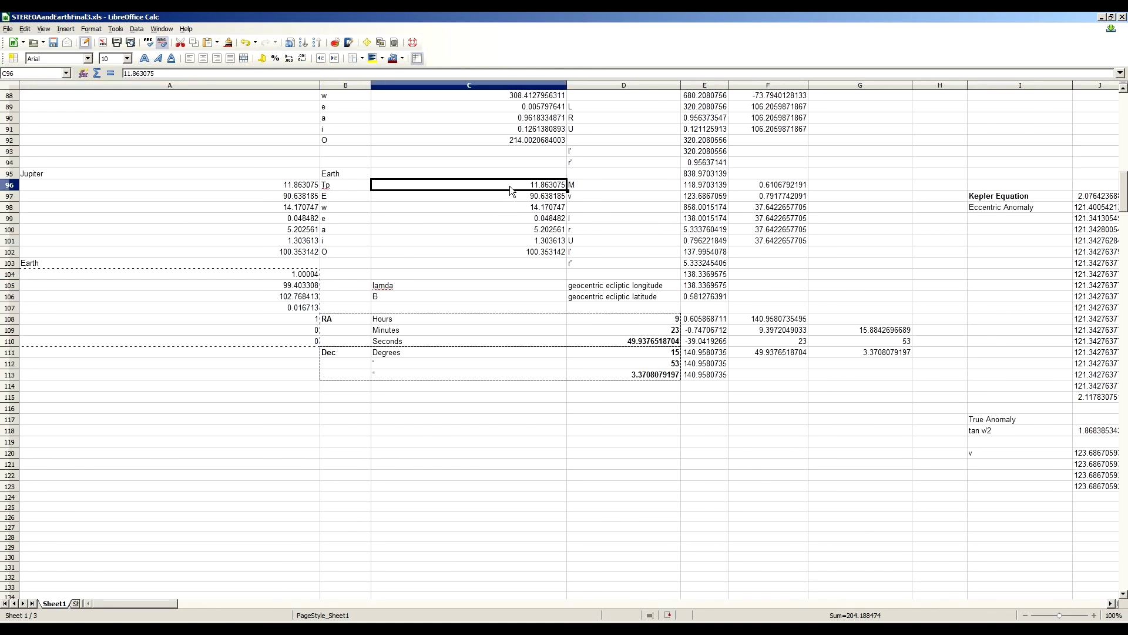
pyautogui.hotkey('ctrl', 'v')
pyautogui.click(525, 342)
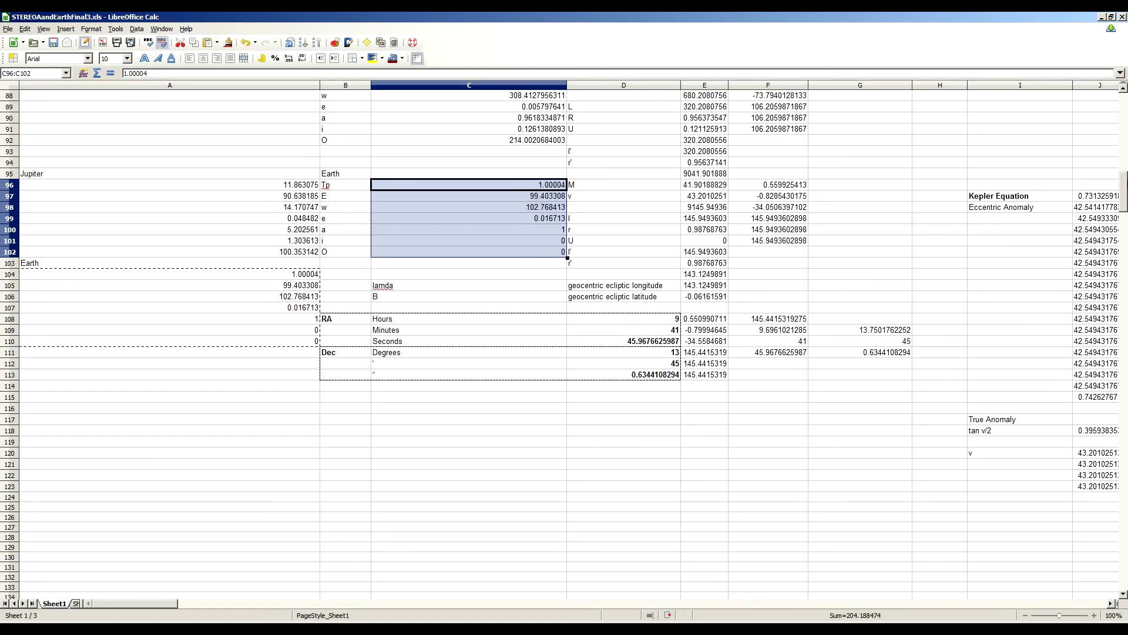
pyautogui.scroll(20, 695, 161)
pyautogui.click(394, 232)
# Review the Sun-distance and pixel-distance formulas and RA/Dec results, then save STEREOAndEarthFinal3.xls
pyautogui.click(384, 305)
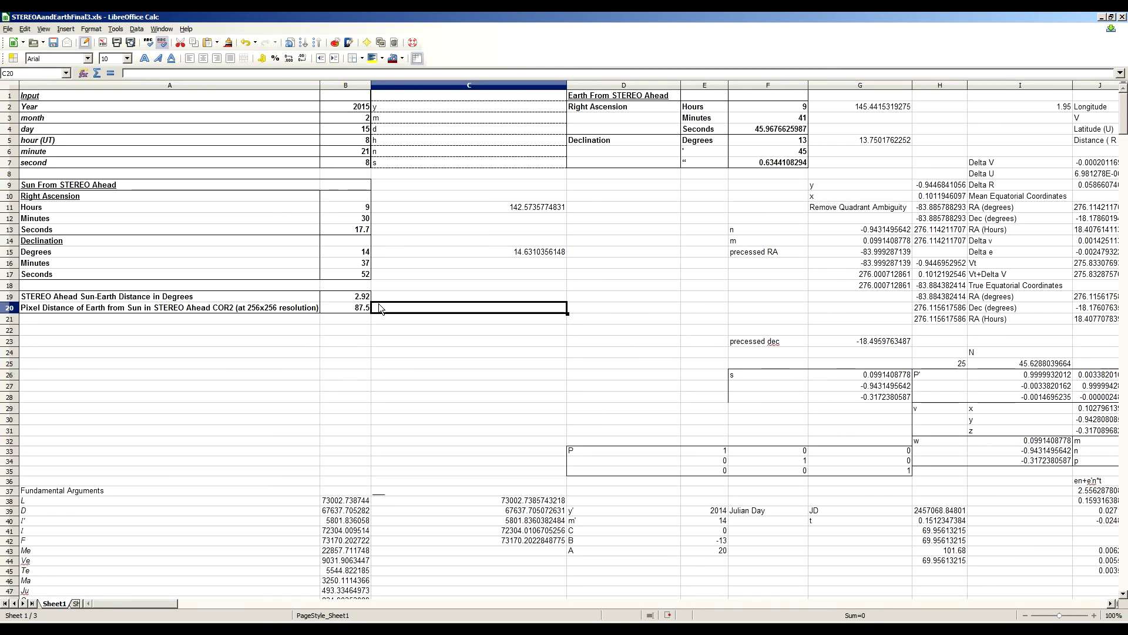
pyautogui.click(339, 310)
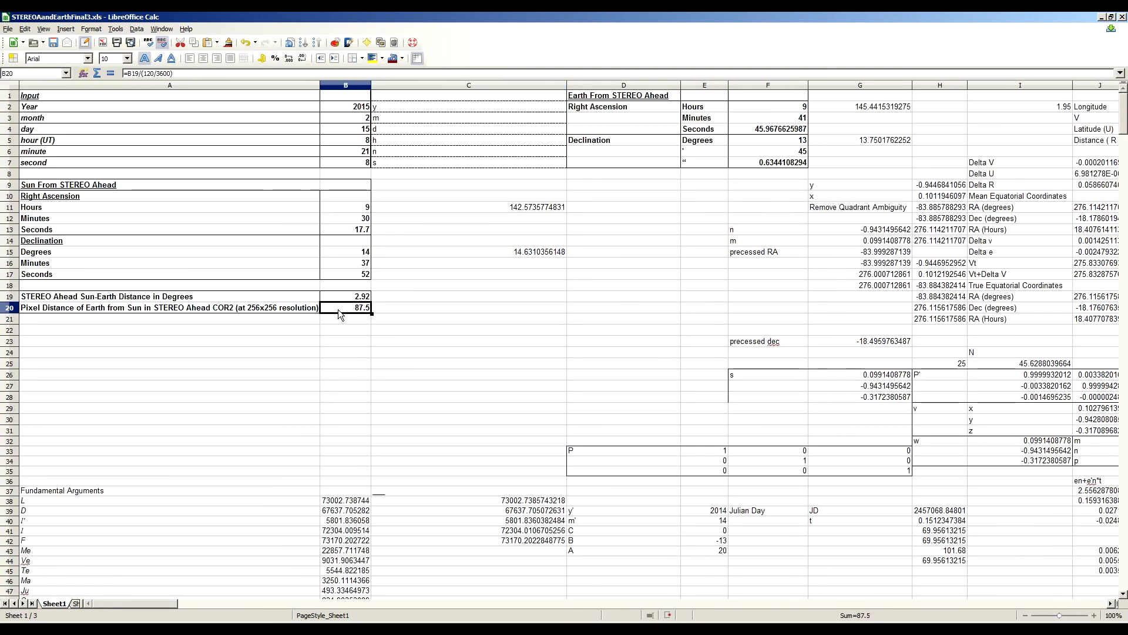
pyautogui.moveTo(759, 108); pyautogui.dragTo(757, 151)
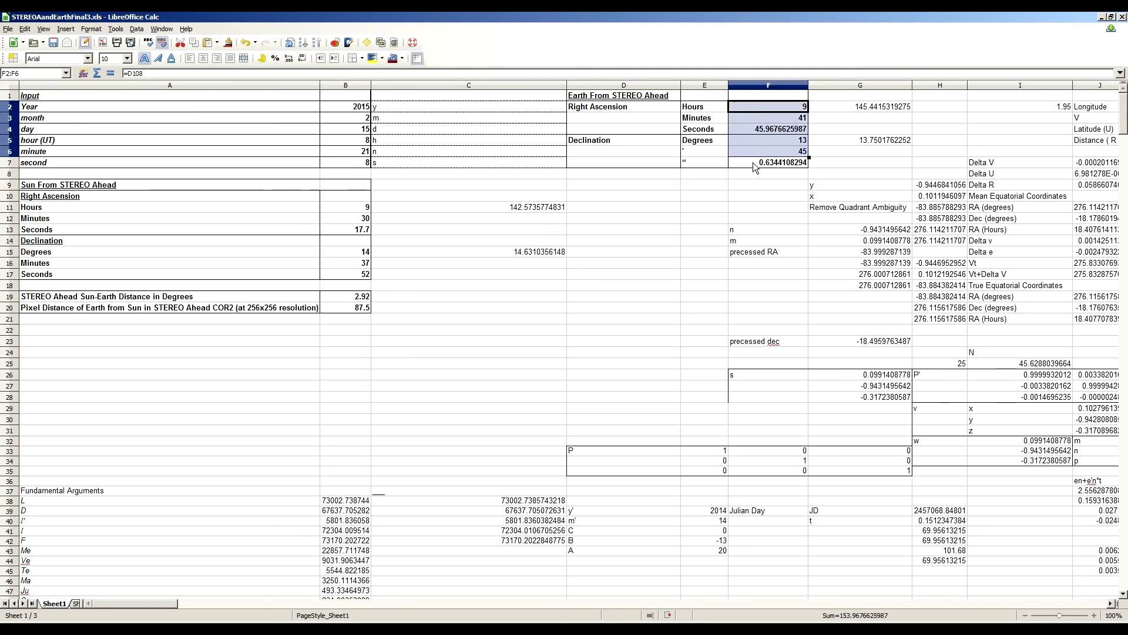
pyautogui.click(360, 297)
pyautogui.click(344, 311)
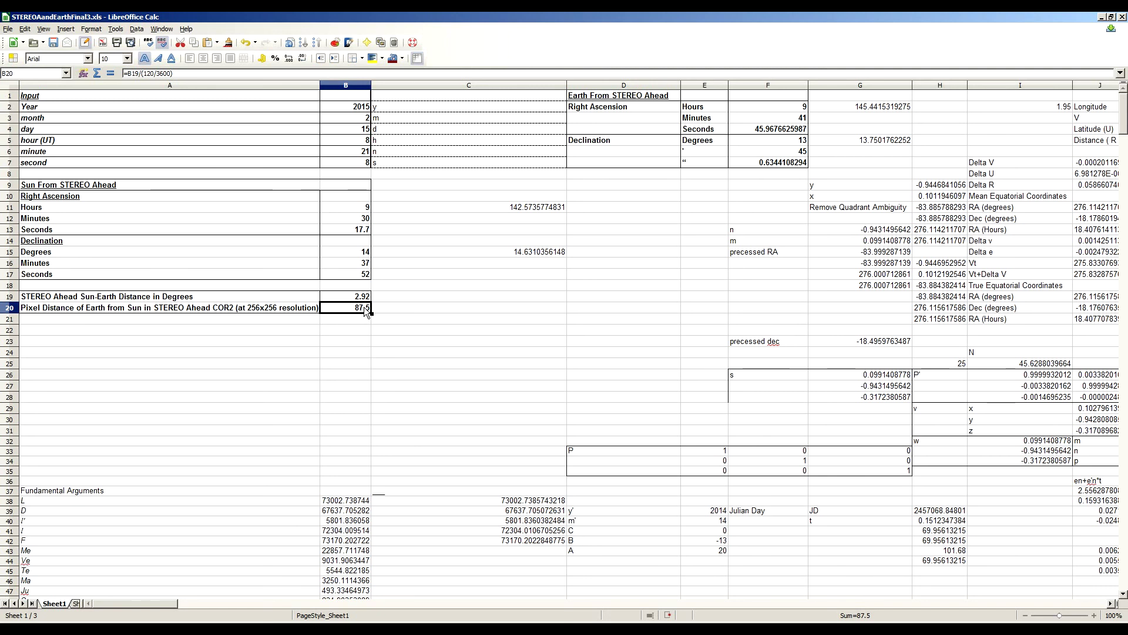
pyautogui.hotkey('ctrl', 's')
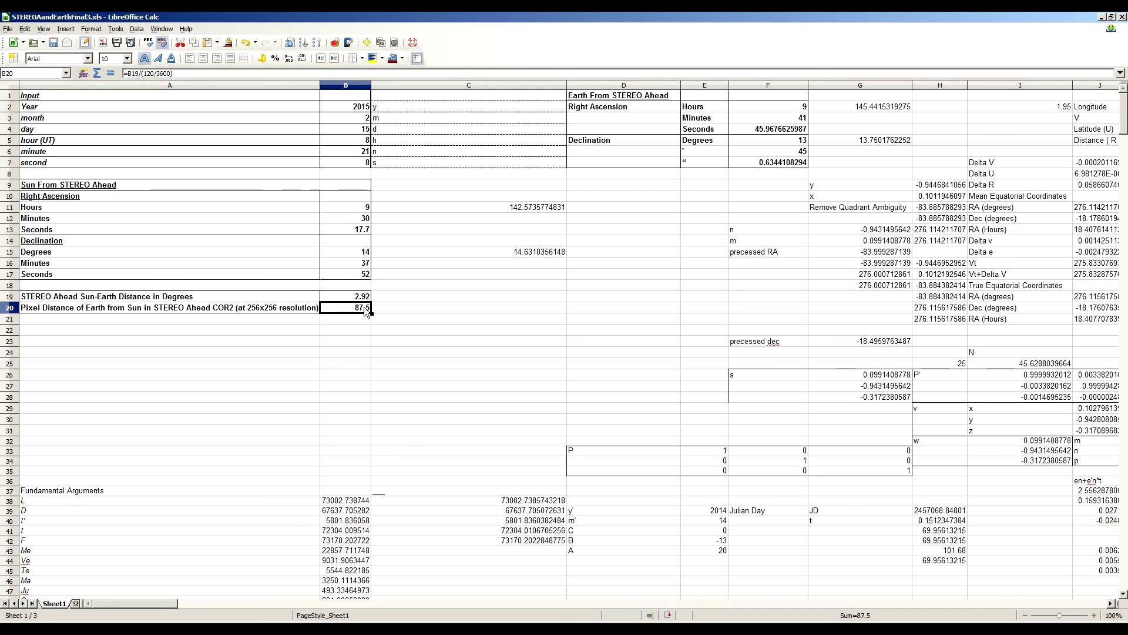